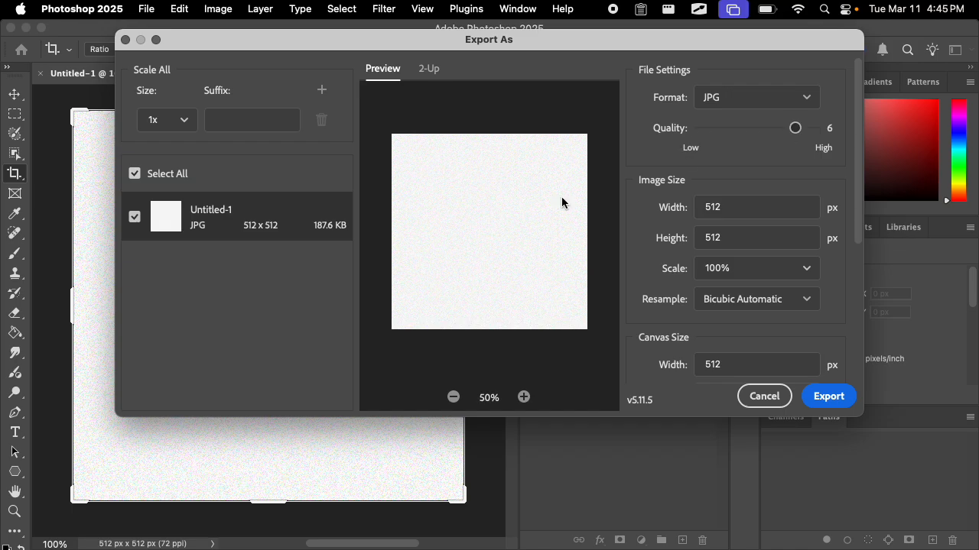
- Set the JPG quality to 5 for the 512 x 512 noise image and start the export
left_click(524, 399)
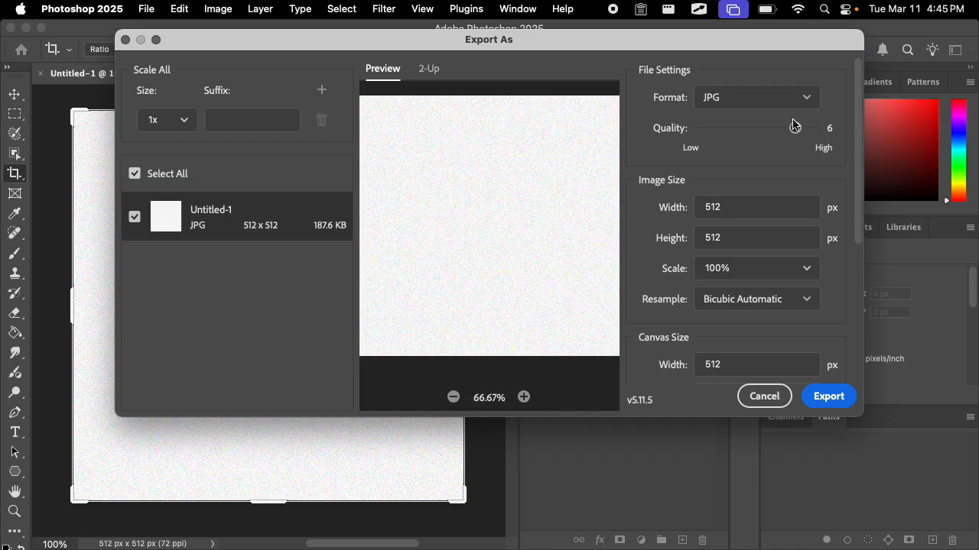
left_click_drag(793, 127, 776, 128)
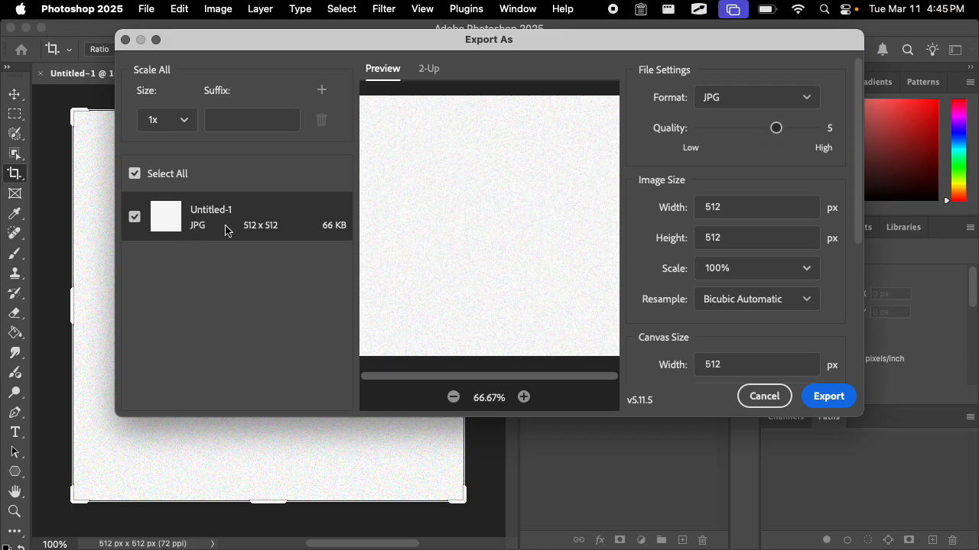
left_click(831, 397)
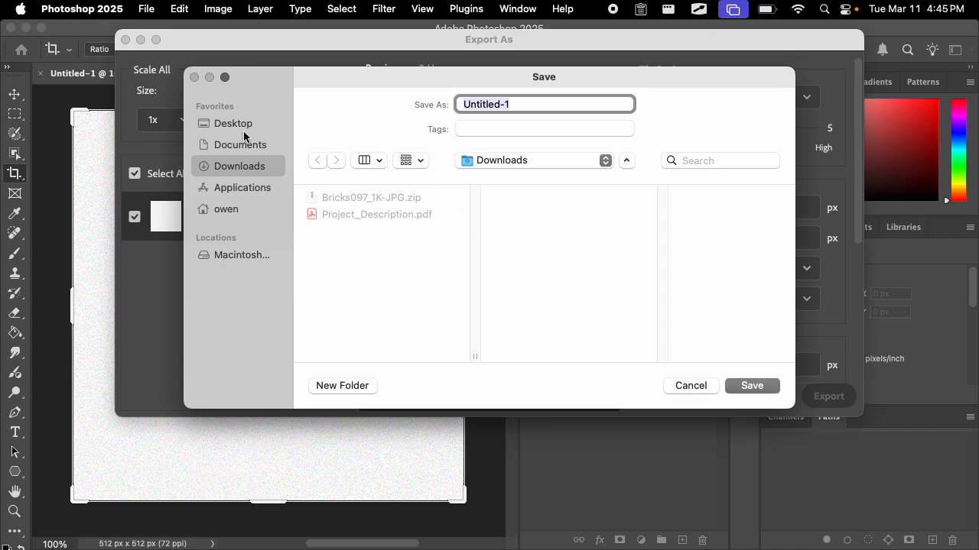
- Save the exported image as noise.jpg in the textures folder of 3d_tempate_s25, inside MMP 271 on the Desktop
left_click(244, 127)
left_click(375, 230)
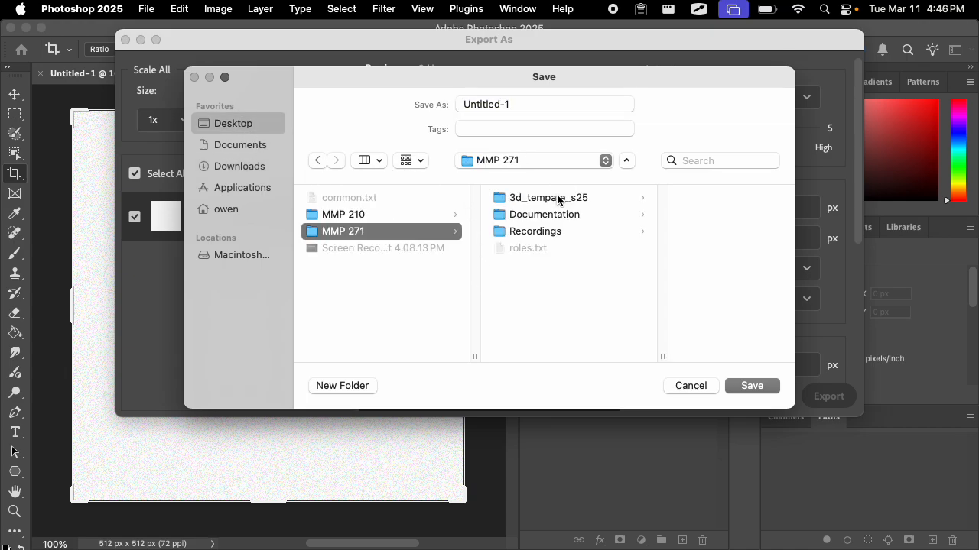
left_click(557, 201)
scroll(662, 252, "down", 3)
left_click(694, 335)
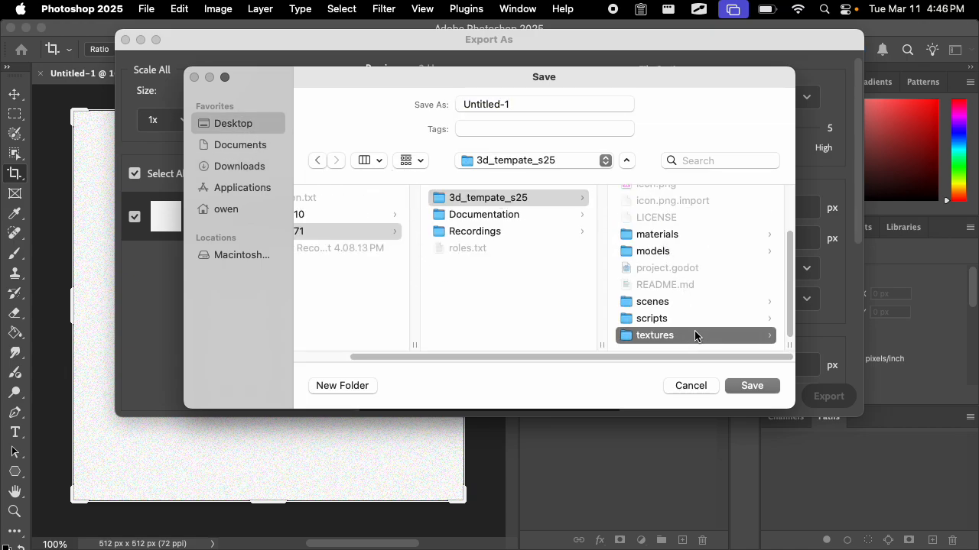
left_click_drag(537, 108, 436, 109)
type("nio")
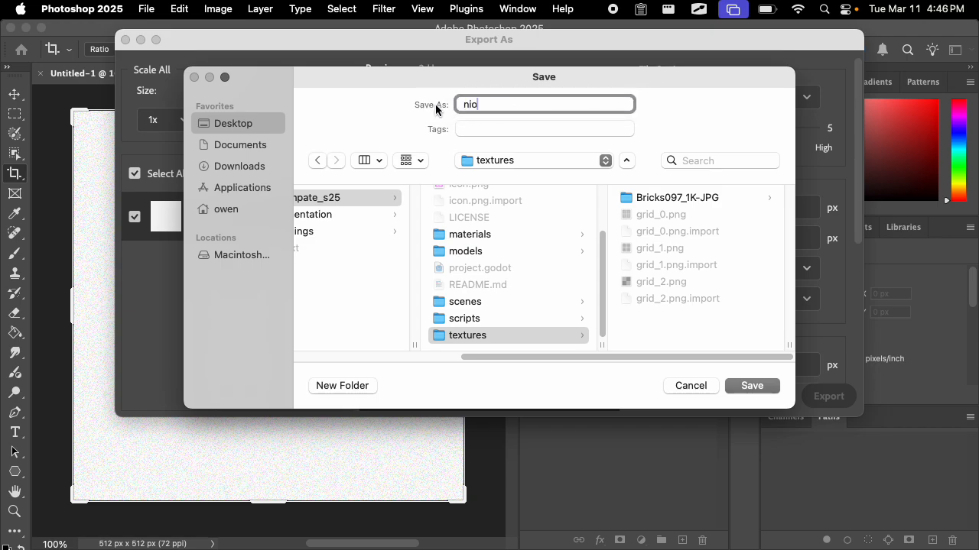
type("se.jpg")
key("Return")
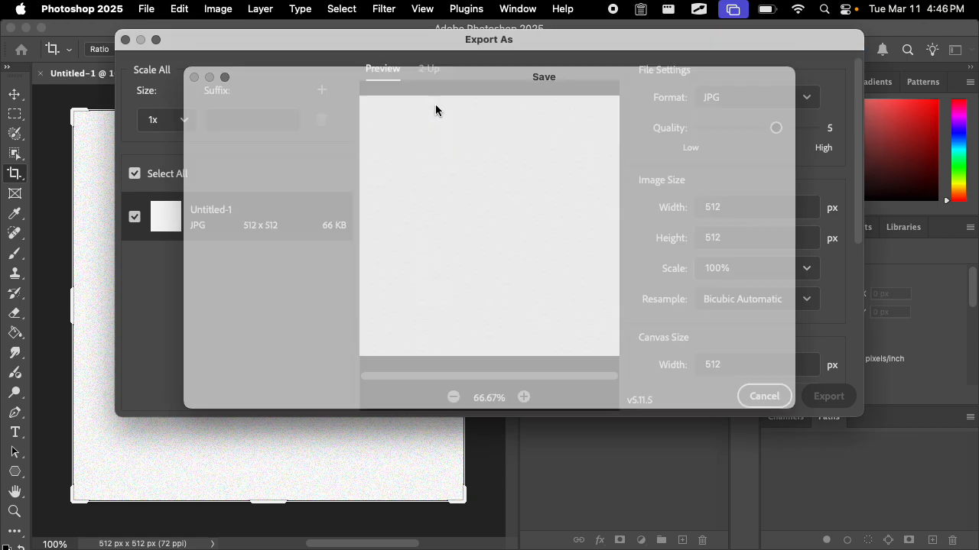
- Switch to Godot, collapse the Bricks097_1K-JPG folder, enlarge the file list and select noise.jpg in the textures folder
key("super+Tab")
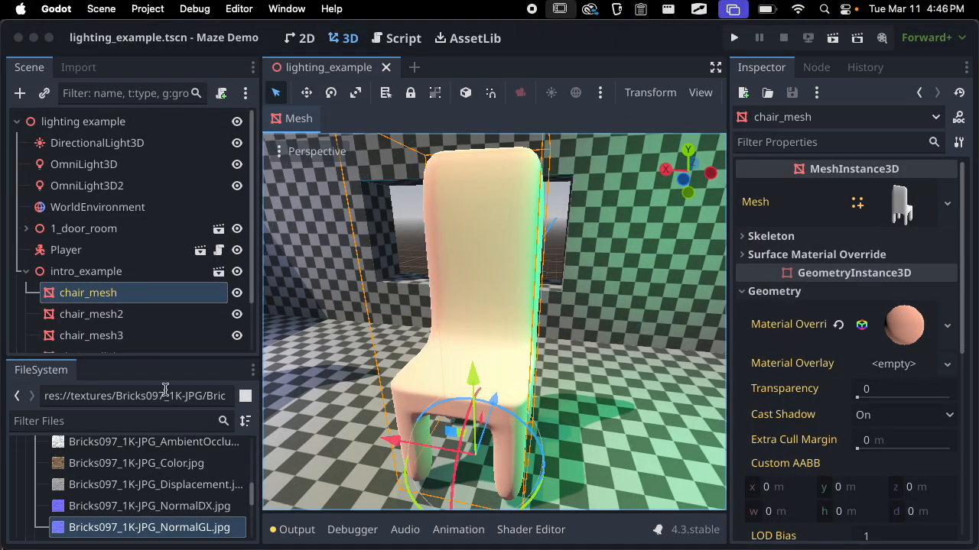
scroll(88, 461, "up", 3)
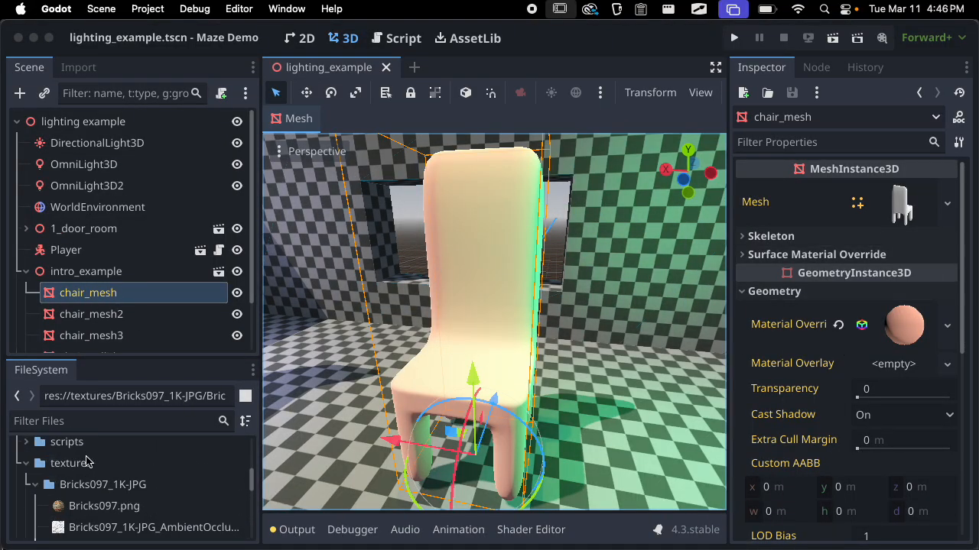
left_click(36, 484)
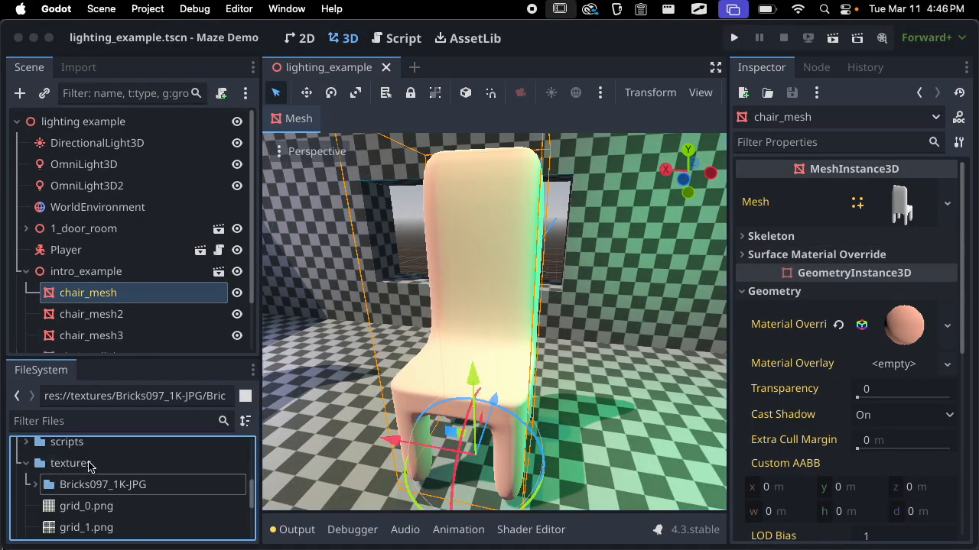
left_click(117, 364)
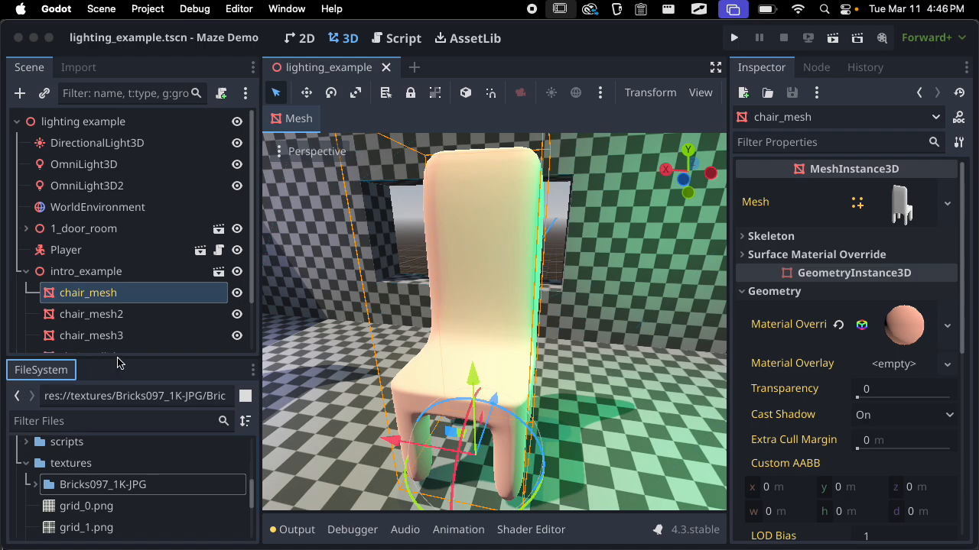
left_click_drag(118, 358, 118, 358)
left_click(125, 359)
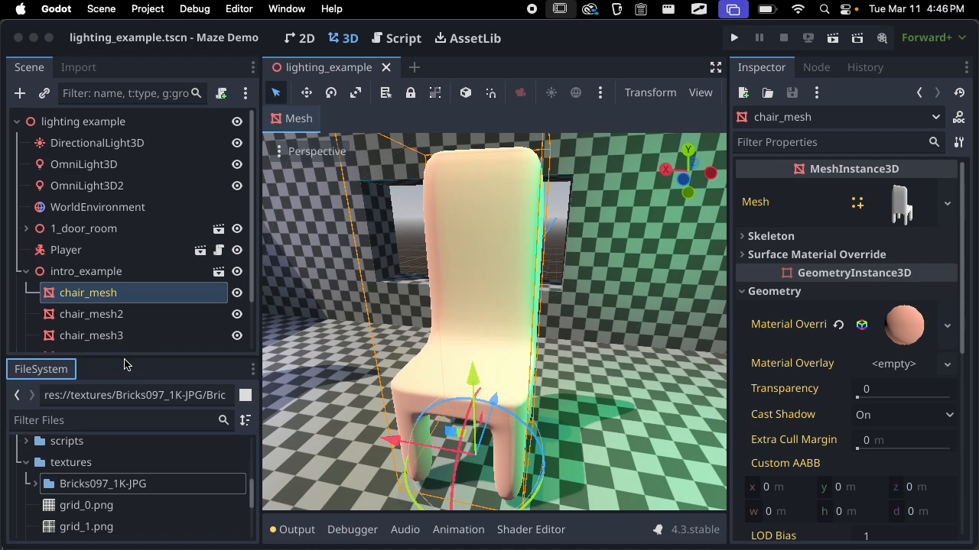
left_click_drag(126, 359, 126, 274)
left_click_drag(74, 490, 122, 473)
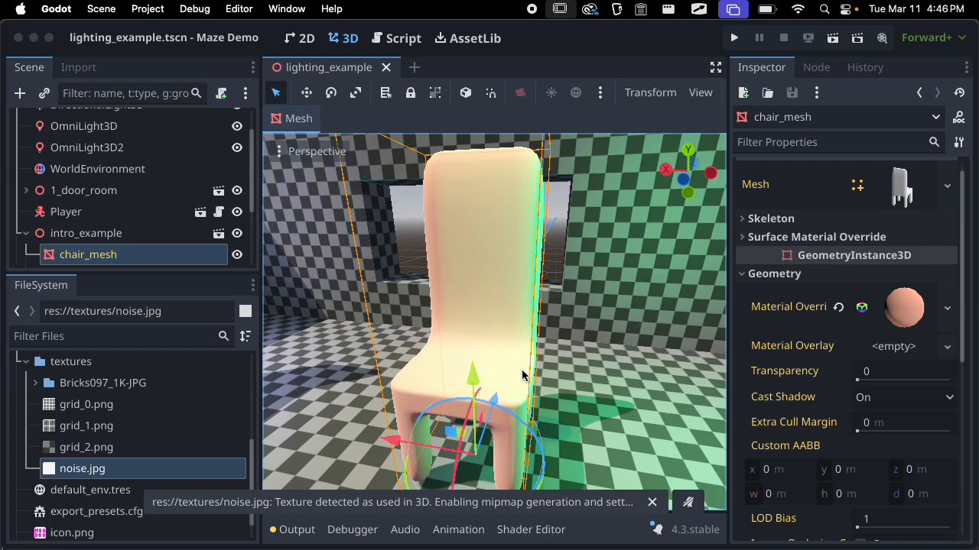
- Assign noise.jpg as the albedo texture of chair_mesh's override material
left_click(902, 306)
scroll(868, 351, "down", 3)
left_click(810, 358)
scroll(818, 355, "down", 1)
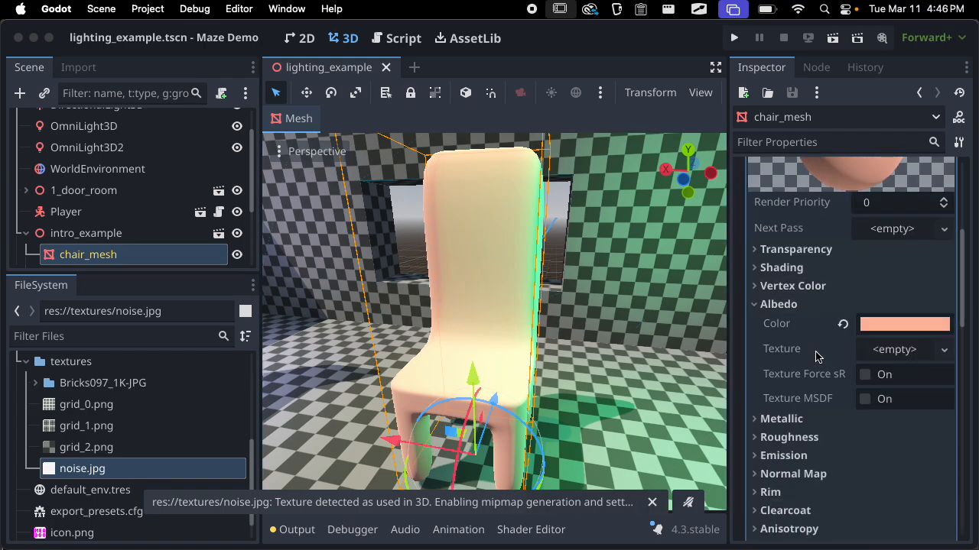
left_click_drag(74, 467, 916, 357)
- Examine how the noise texture maps onto the chair's backrest, seat, legs and underside
scroll(511, 300, "up", 5)
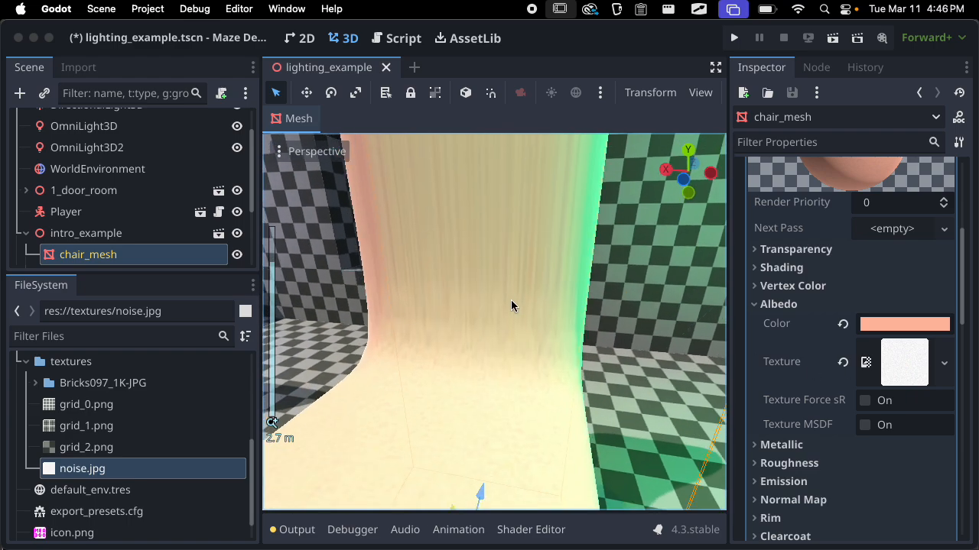
scroll(575, 328, "down", 5)
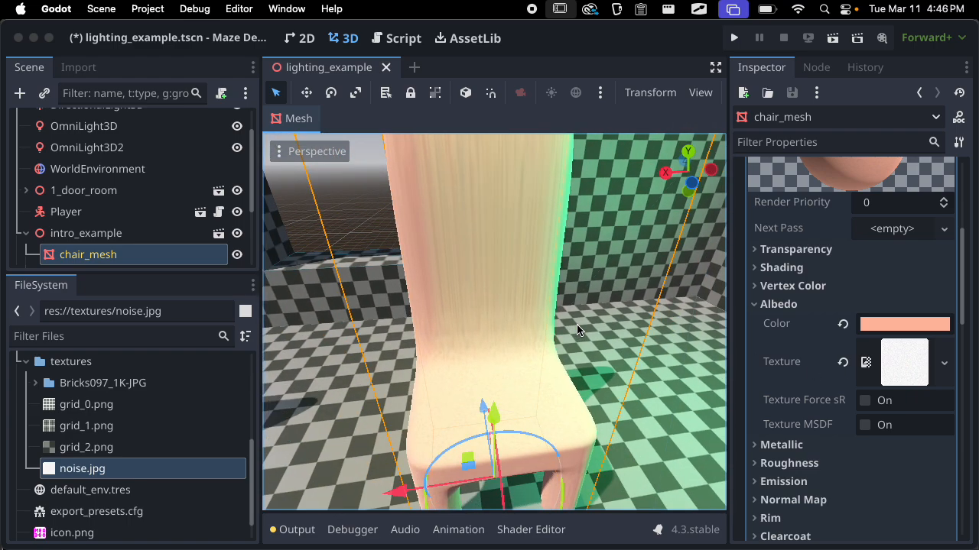
scroll(583, 263, "down", 7)
middle_click_drag(583, 262, 645, 230)
scroll(474, 255, "up", 9)
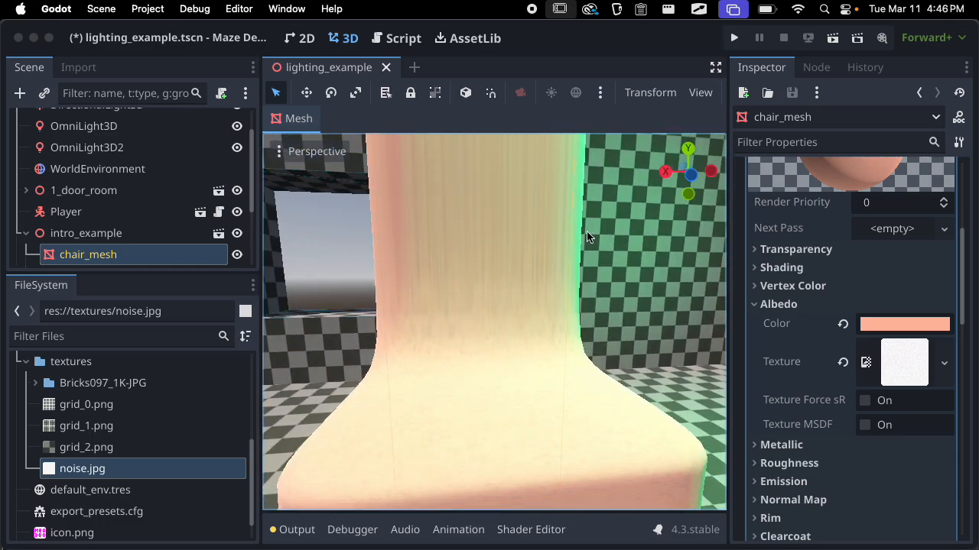
middle_click_drag(483, 411, 609, 334)
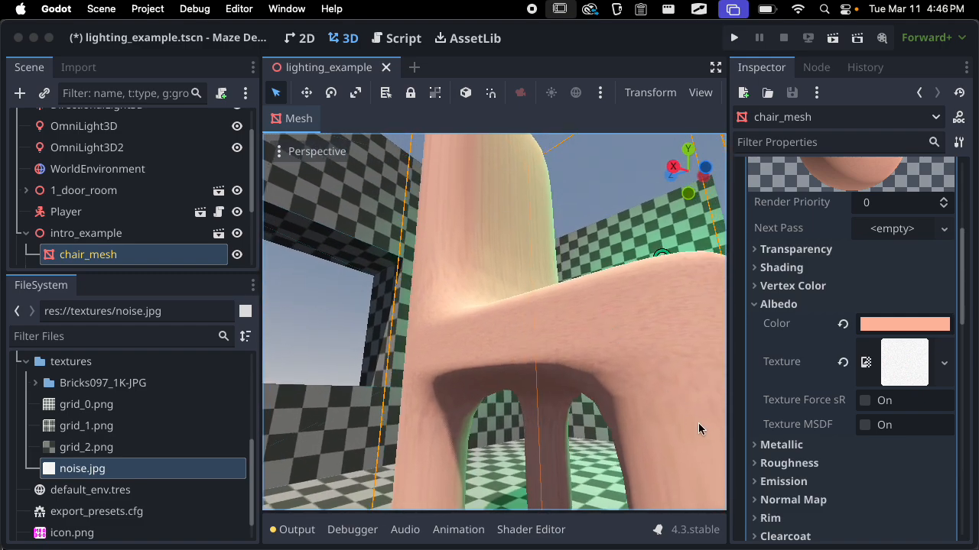
scroll(573, 348, "down", 3)
middle_click_drag(565, 349, 515, 265)
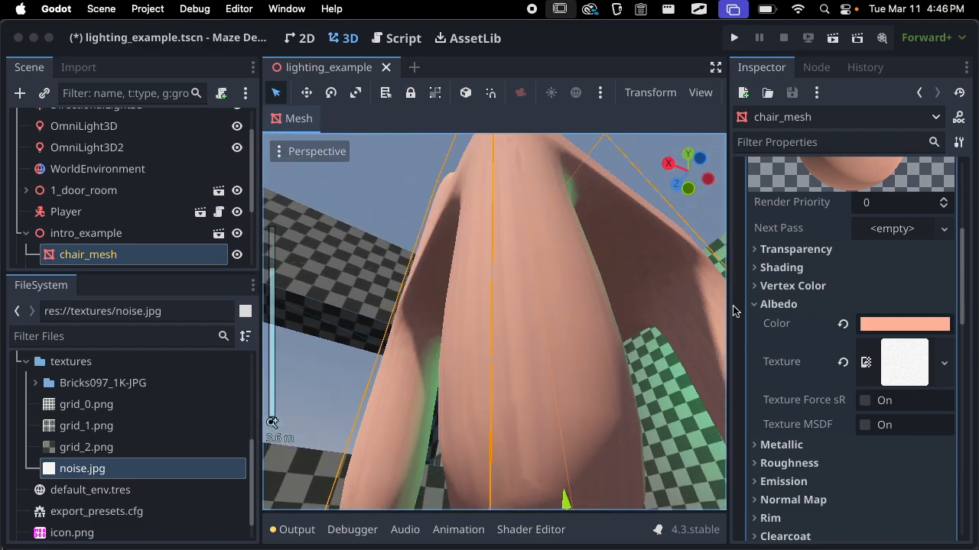
- Reset the chair material's albedo color and change it to orange, hex e17d19
left_click(843, 324)
middle_click_drag(611, 367, 688, 340)
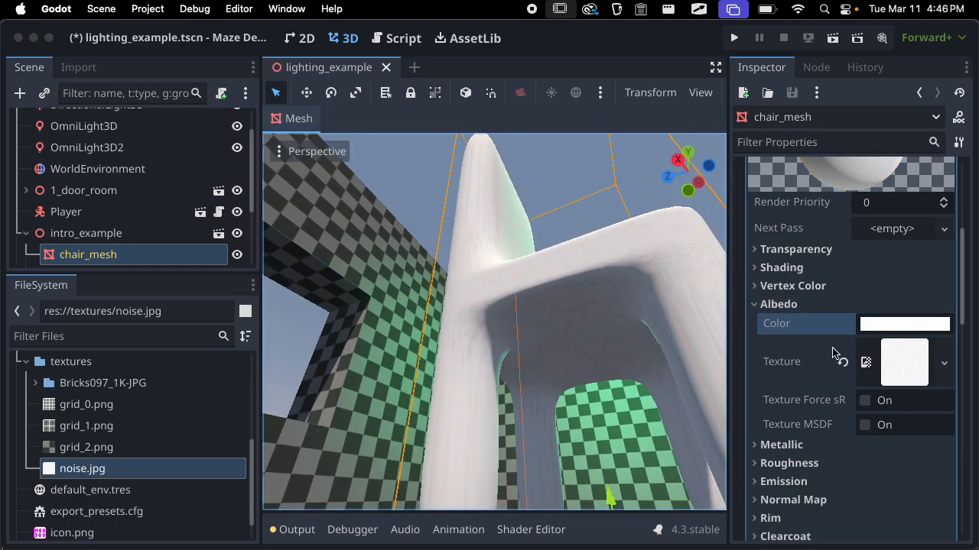
left_click(894, 324)
left_click(833, 317)
left_click(863, 291)
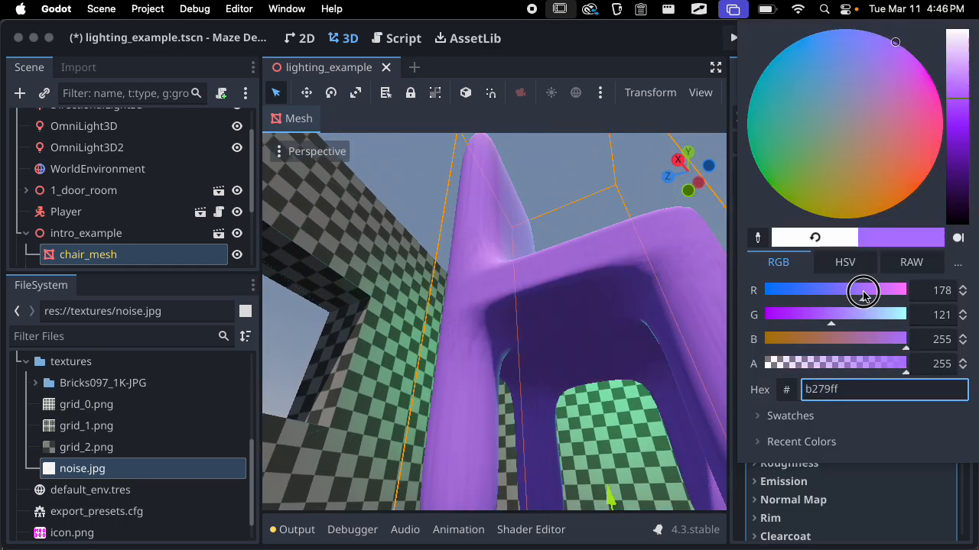
left_click(823, 290)
left_click(885, 144)
left_click_drag(887, 143, 893, 202)
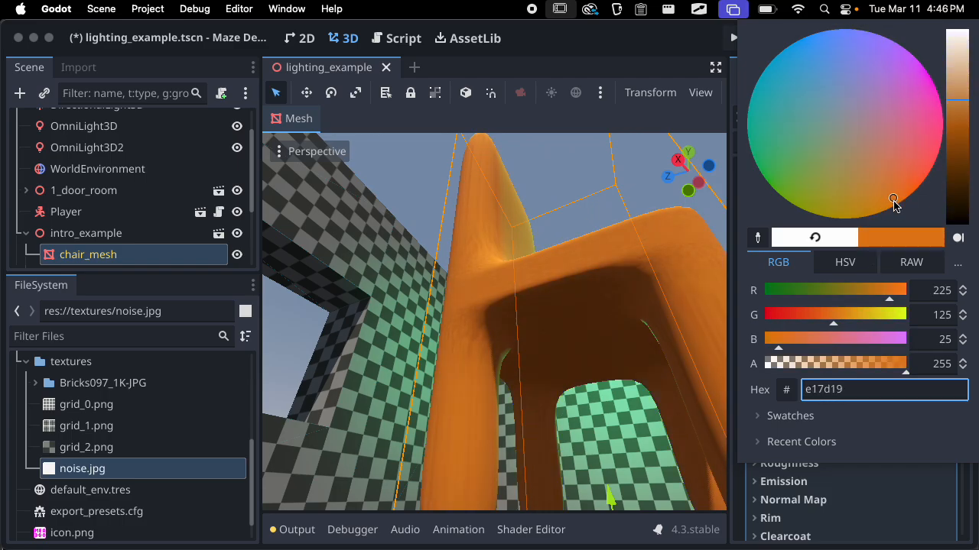
- Inspect the orange chair from several sides and distances, comparing the texture stretching on the backrest with the seat
scroll(560, 266, "down", 4)
middle_click_drag(561, 266, 537, 236)
scroll(465, 368, "up", 12)
scroll(468, 370, "down", 12)
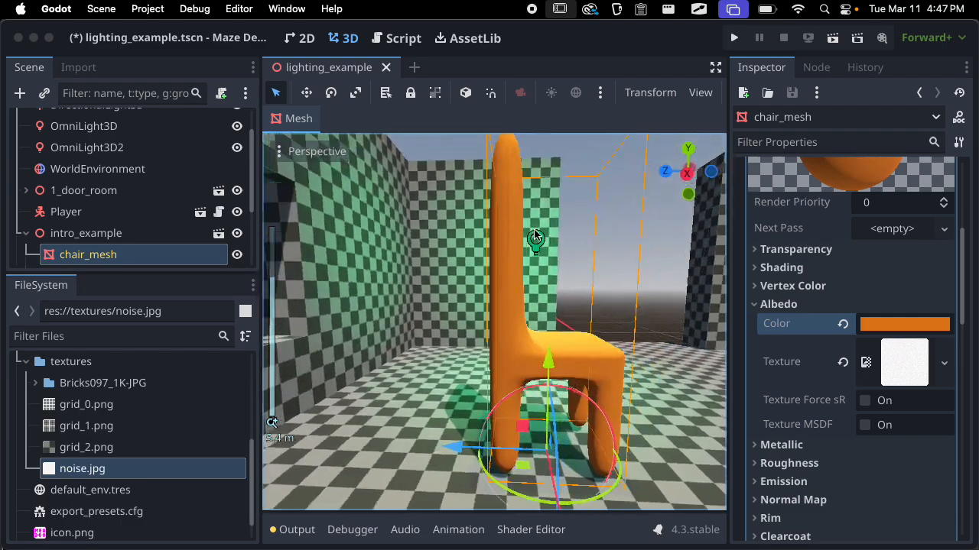
scroll(586, 291, "up", 12)
middle_click_drag(607, 310, 373, 351, "shift")
scroll(459, 329, "down", 9)
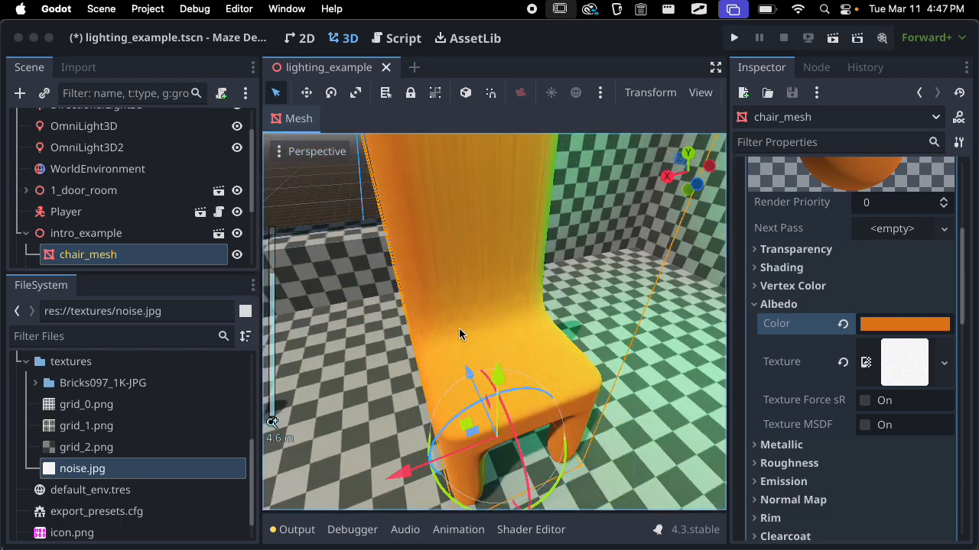
middle_click_drag(459, 329, 449, 389)
scroll(587, 388, "down", 3)
scroll(567, 425, "up", 2)
scroll(410, 380, "up", 4)
scroll(497, 218, "up", 2)
scroll(449, 387, "down", 5)
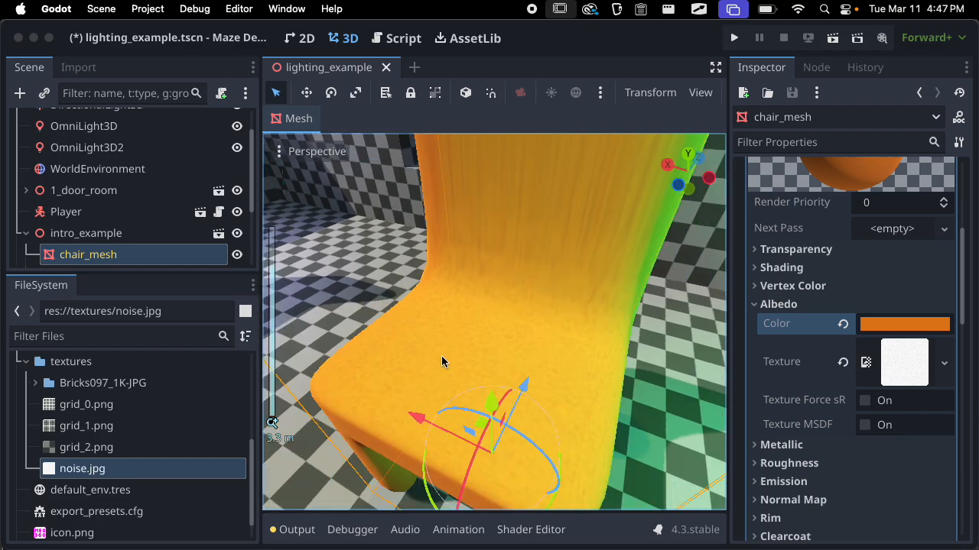
middle_click_drag(497, 329, 555, 332)
scroll(555, 331, "up", 3)
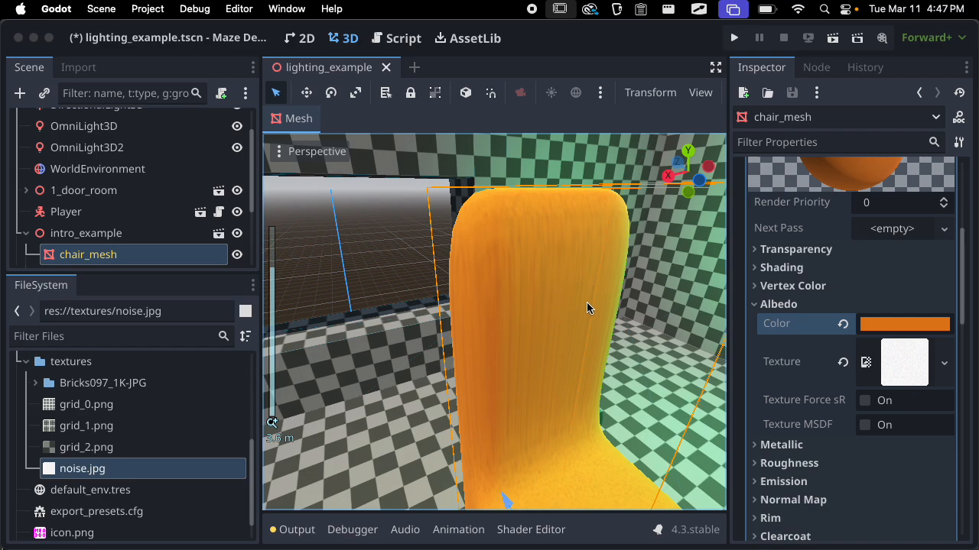
- Collapse the Albedo settings and look through the remaining material sections to find UV1
left_click(814, 309)
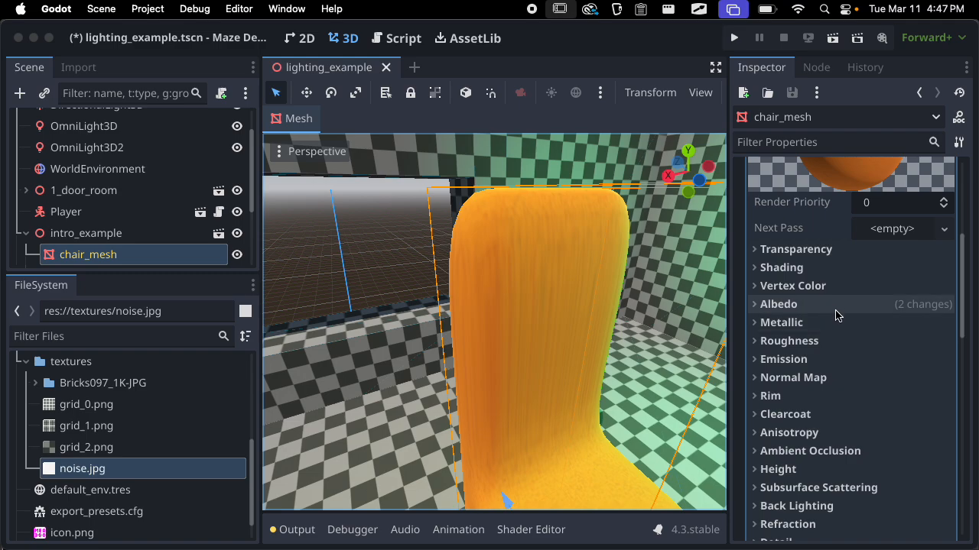
scroll(851, 310, "down", 5)
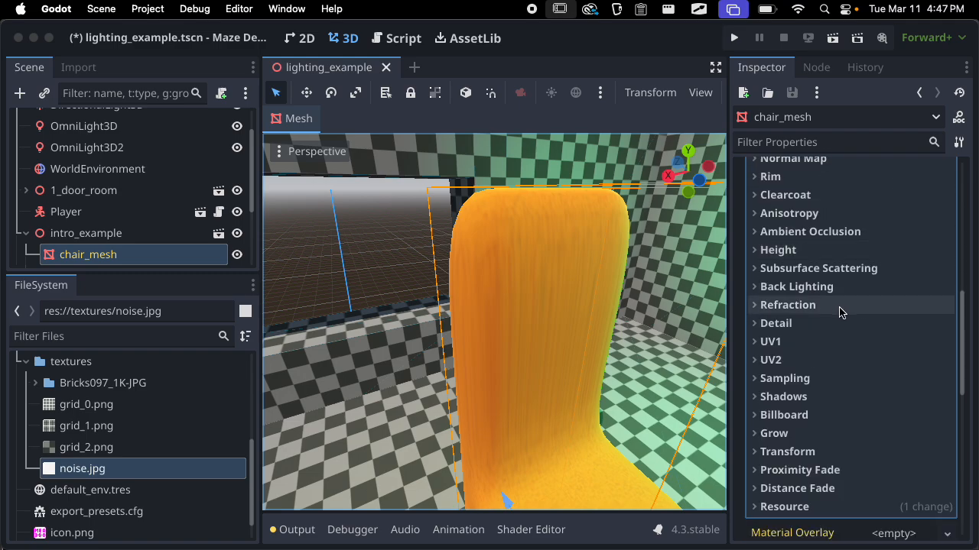
scroll(830, 306, "down", 1)
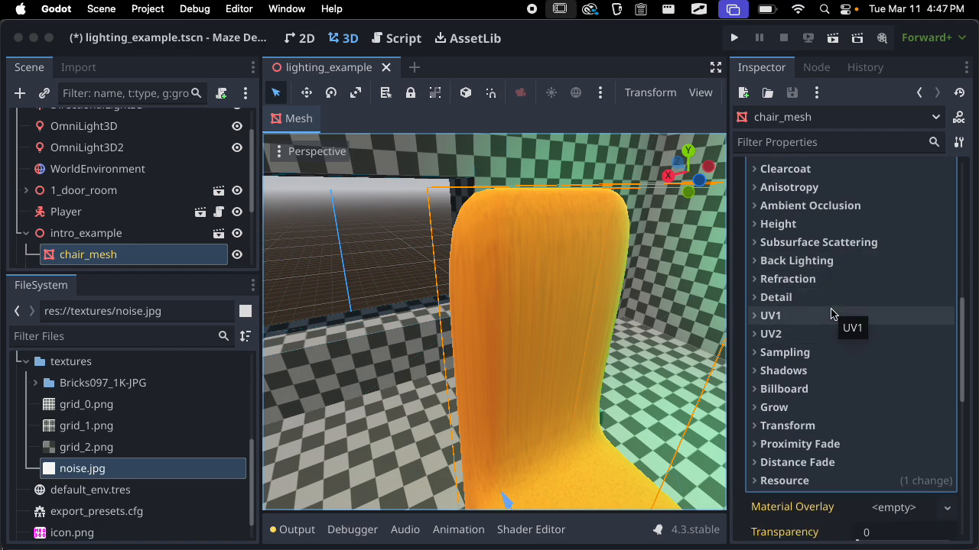
- Leave Godot and launch Blender
key("super+Tab")
key("super+Tab")
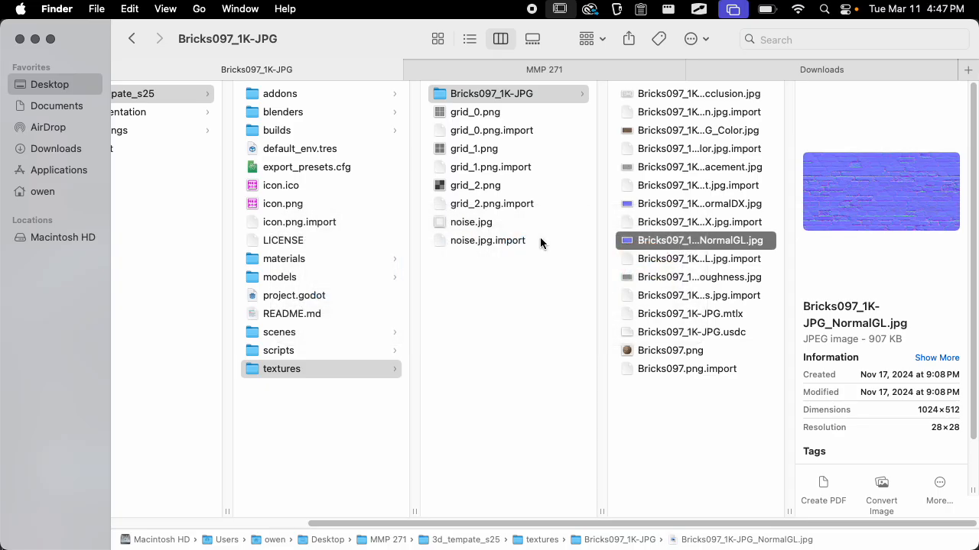
key("super+space")
type("scre")
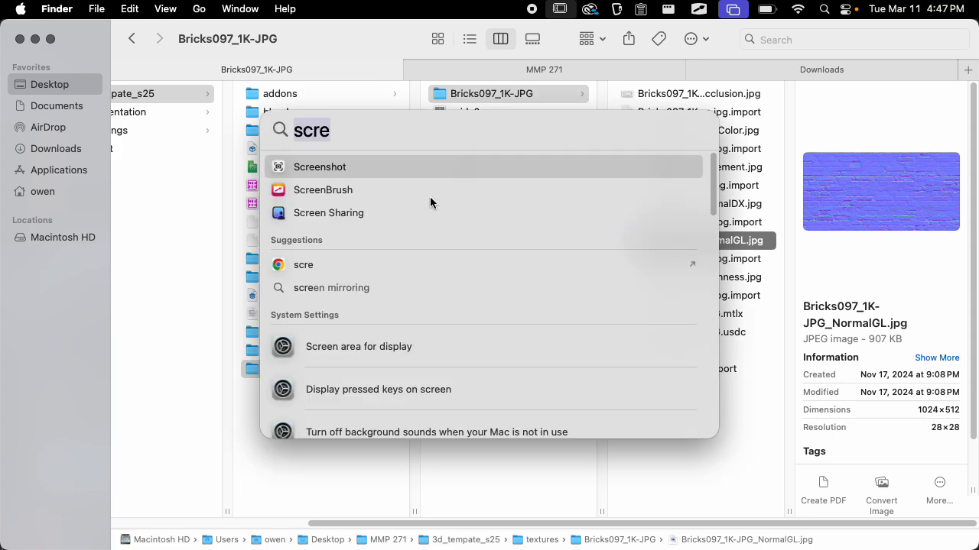
key("BackSpace")
key("BackSpace")
key("BackSpace")
key("BackSpace")
type("blender")
key("Return")
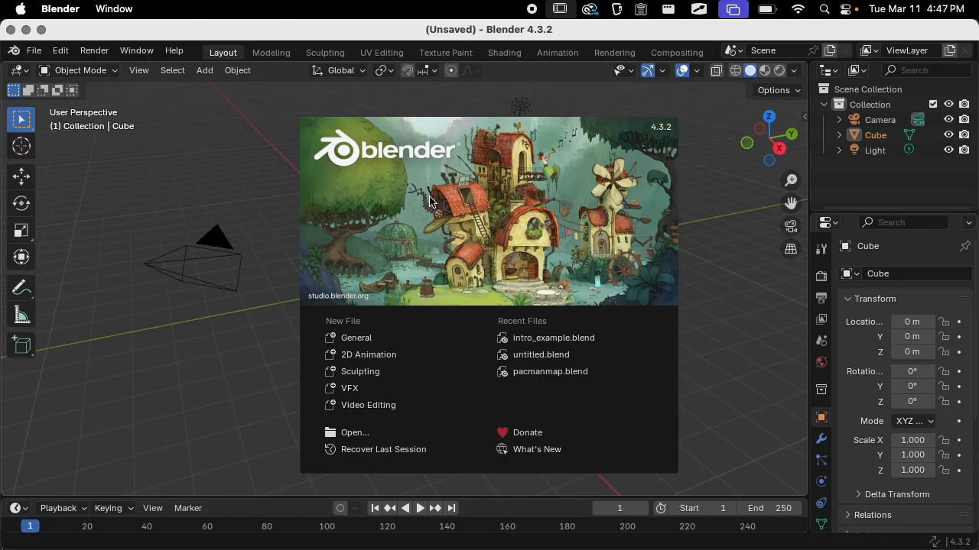
- Dismiss the splash screen and delete the default camera, cube and light from the scene
left_click(234, 153)
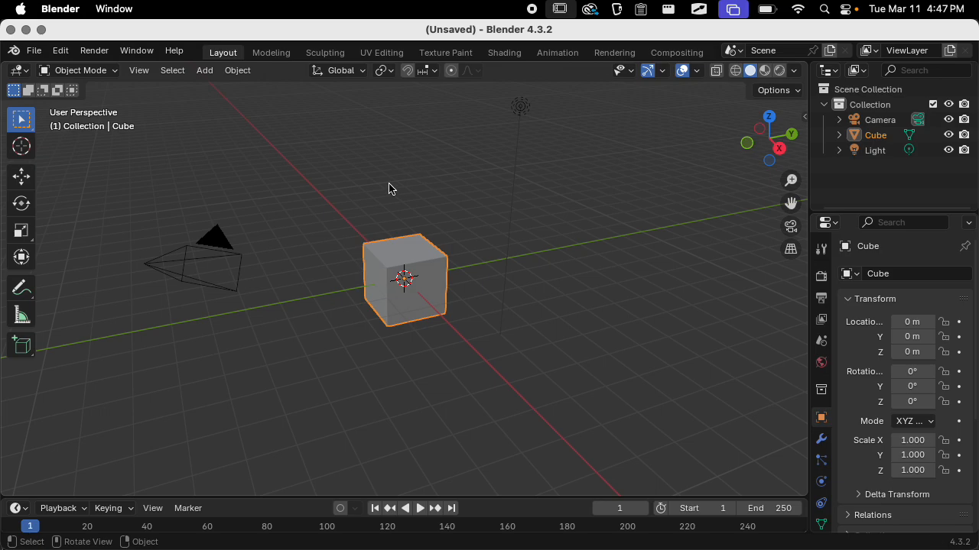
key("a")
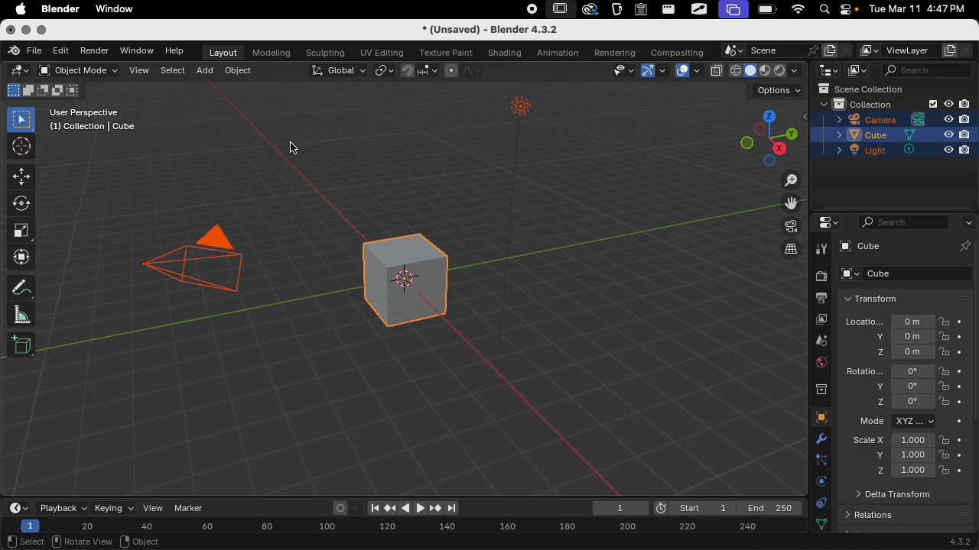
key("x")
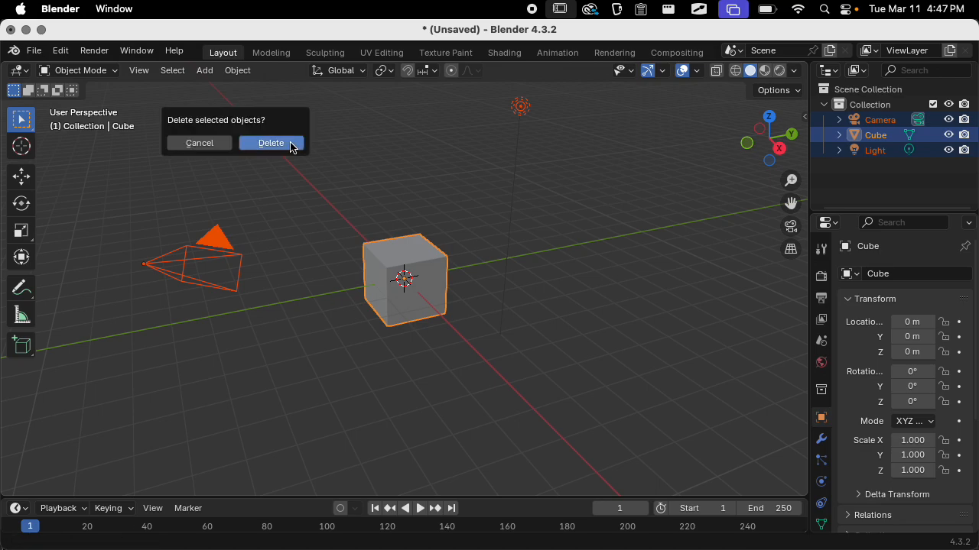
left_click(265, 144)
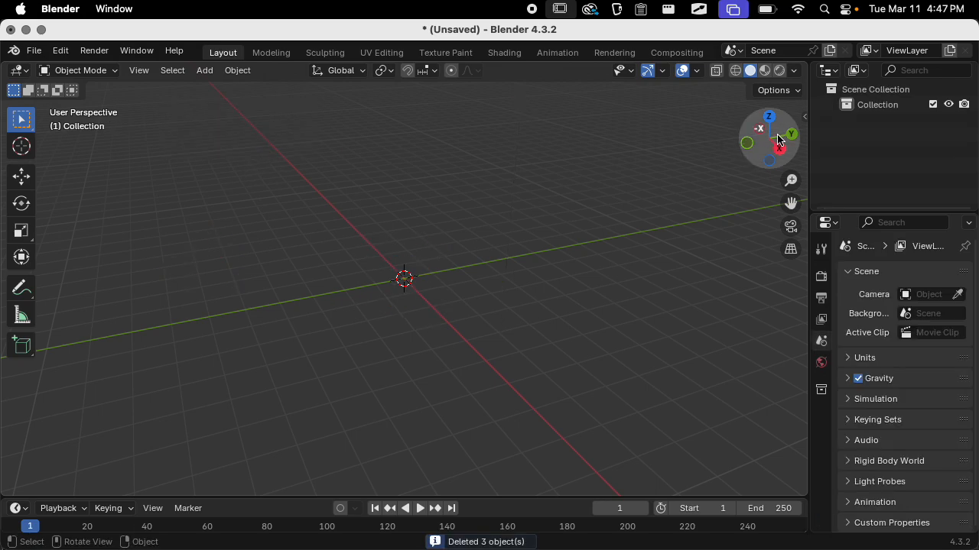
- Hide the viewport toolbar and enable the Screencast Keys overlay, leaving the sidebar closed
key("t")
key("n")
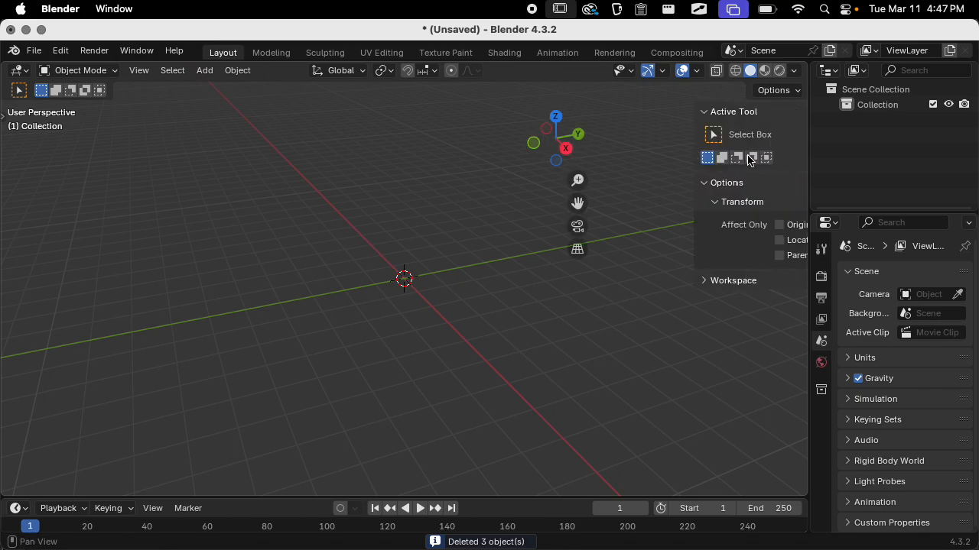
left_click(798, 208)
left_click(620, 112)
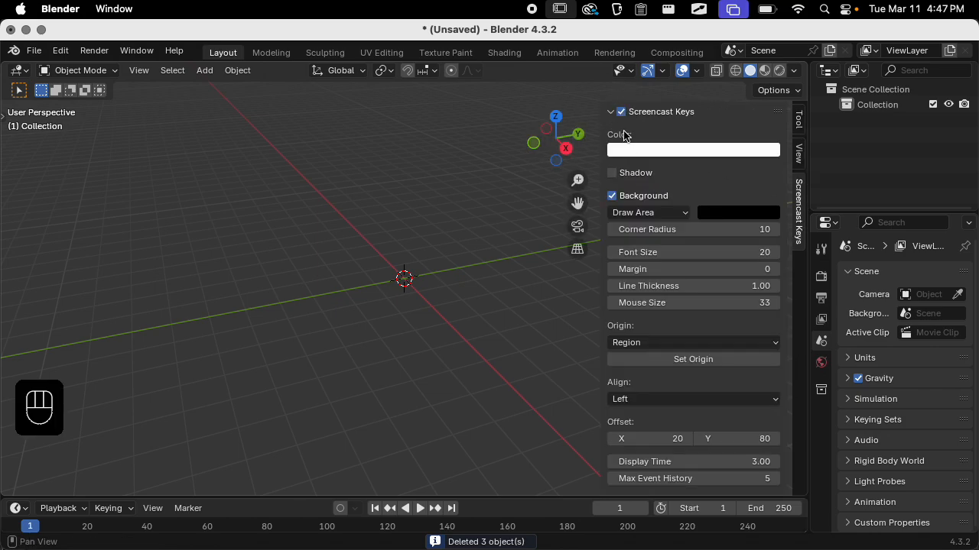
key("n")
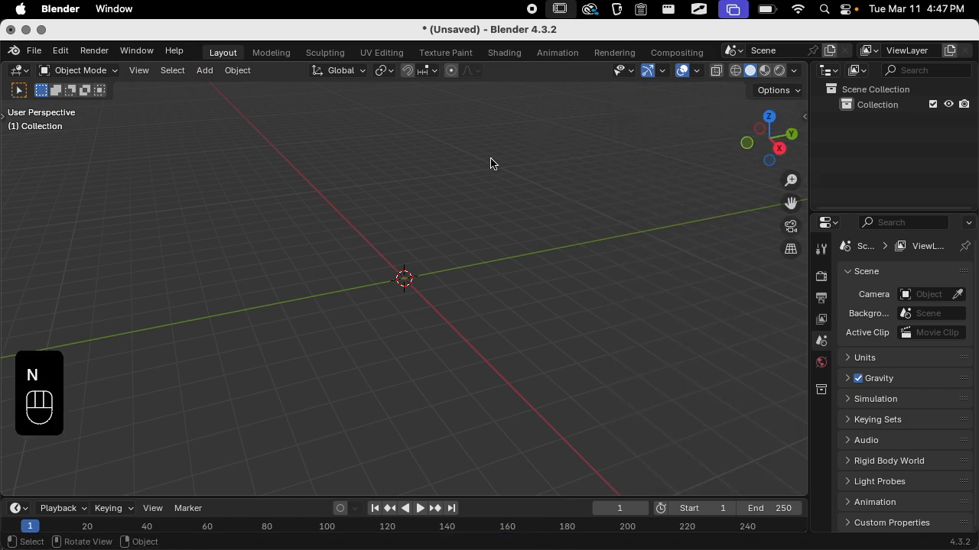
- Import intro_example.glb as glTF 2.0 from the Desktop folder MMP 271/3d_tempate_s25/models
left_click(40, 58)
mouse_move(118, 269)
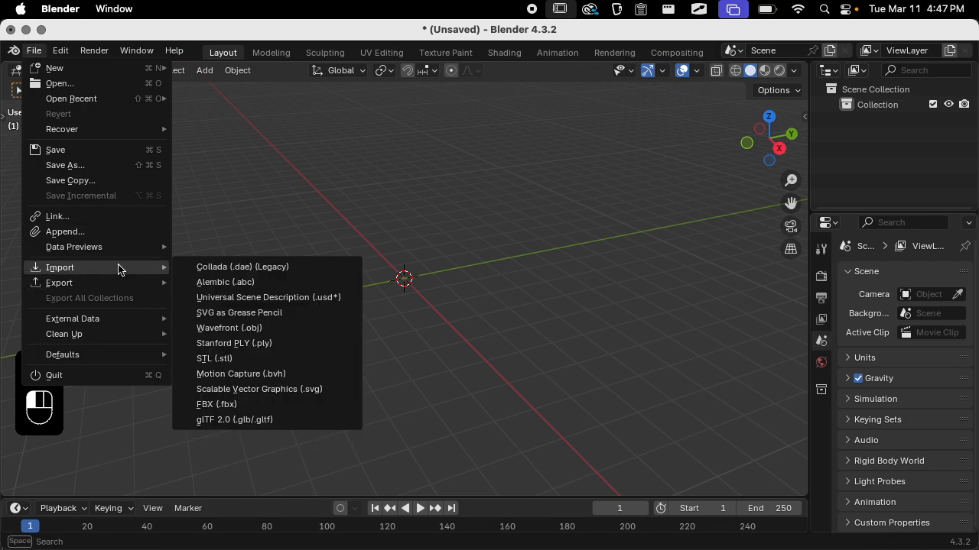
left_click(236, 419)
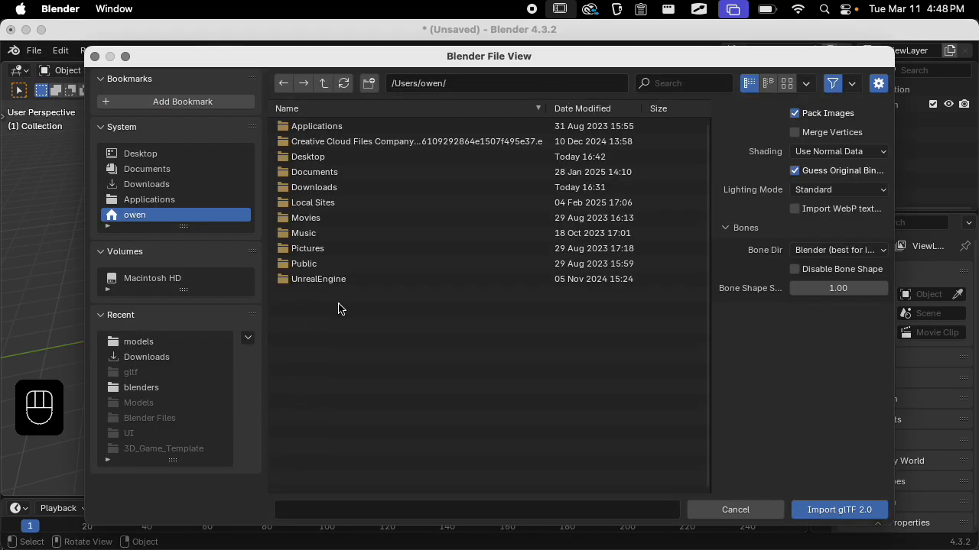
left_click(172, 155)
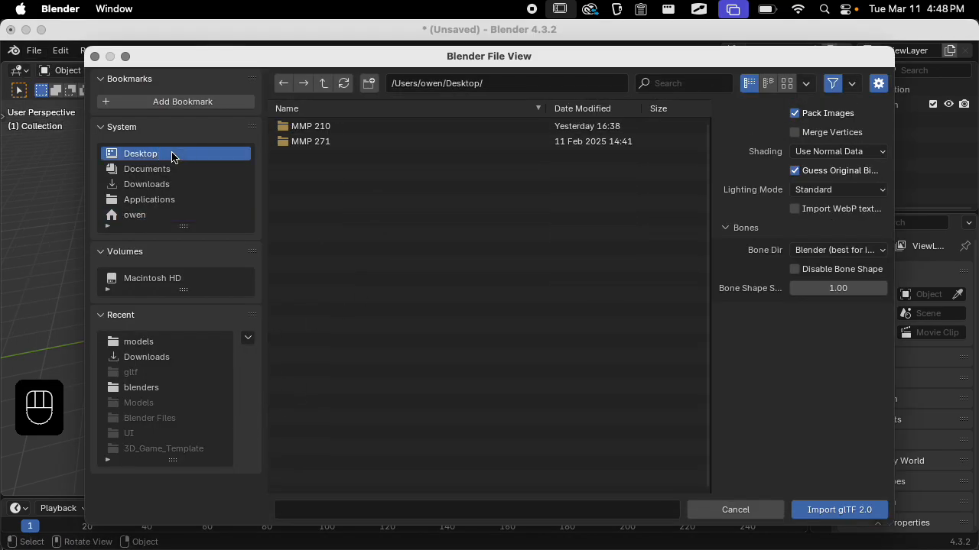
double_click(310, 142)
double_click(315, 127)
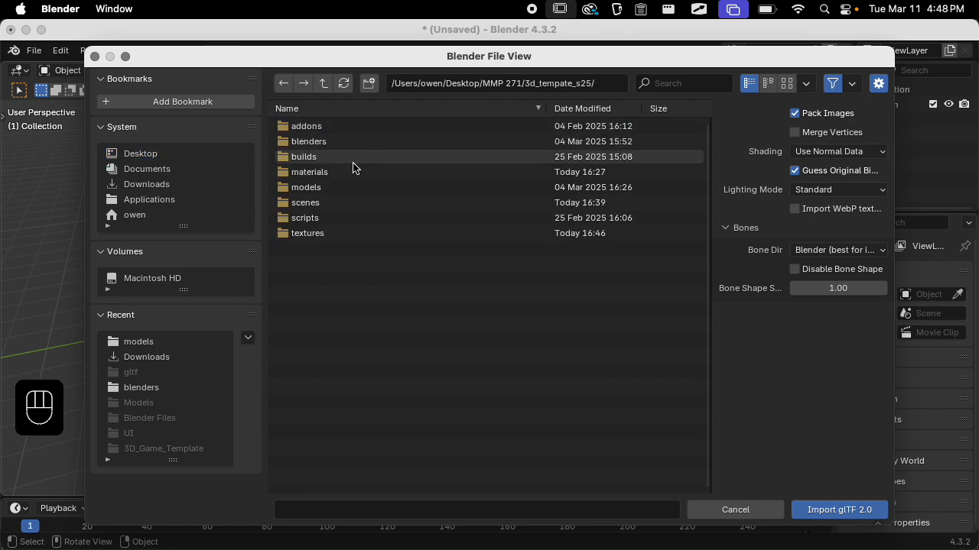
left_click(344, 190)
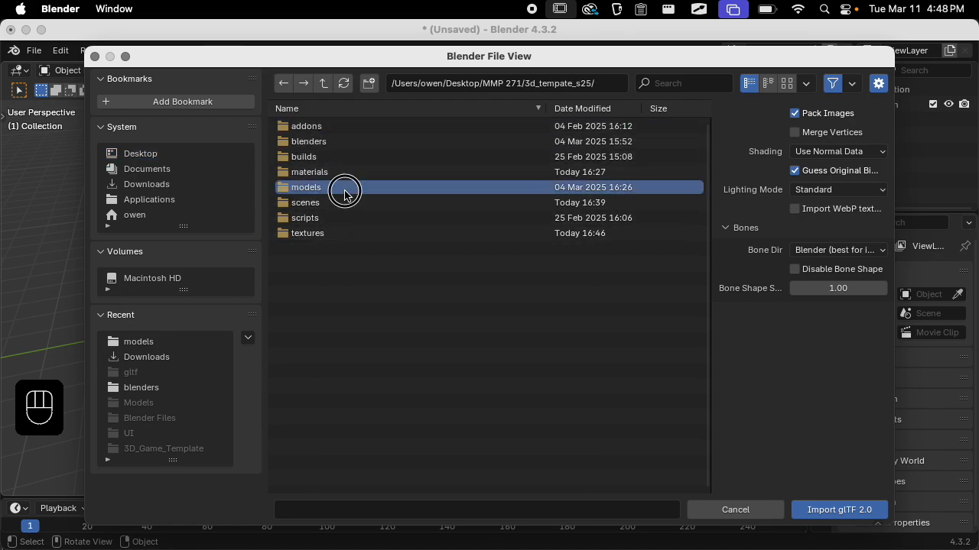
double_click(344, 189)
left_click(368, 158)
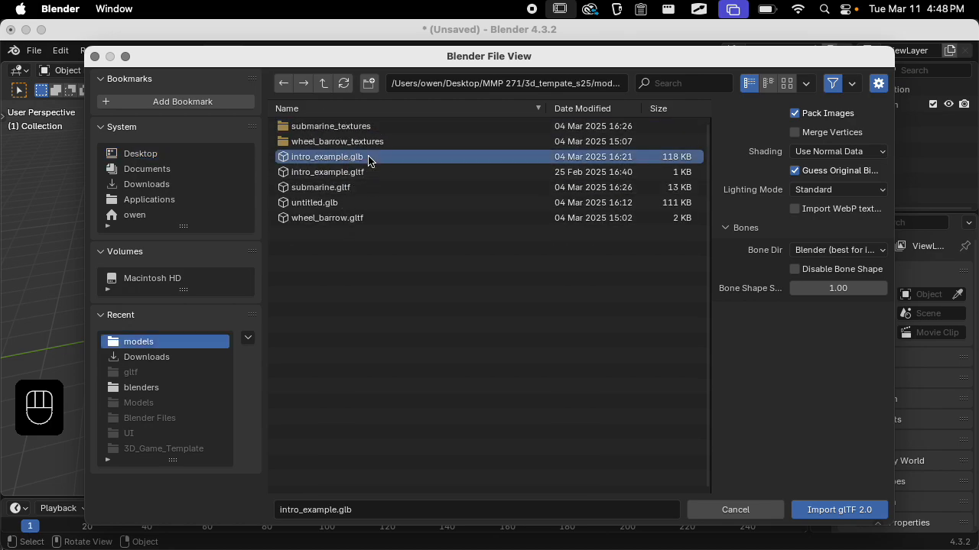
left_click(839, 510)
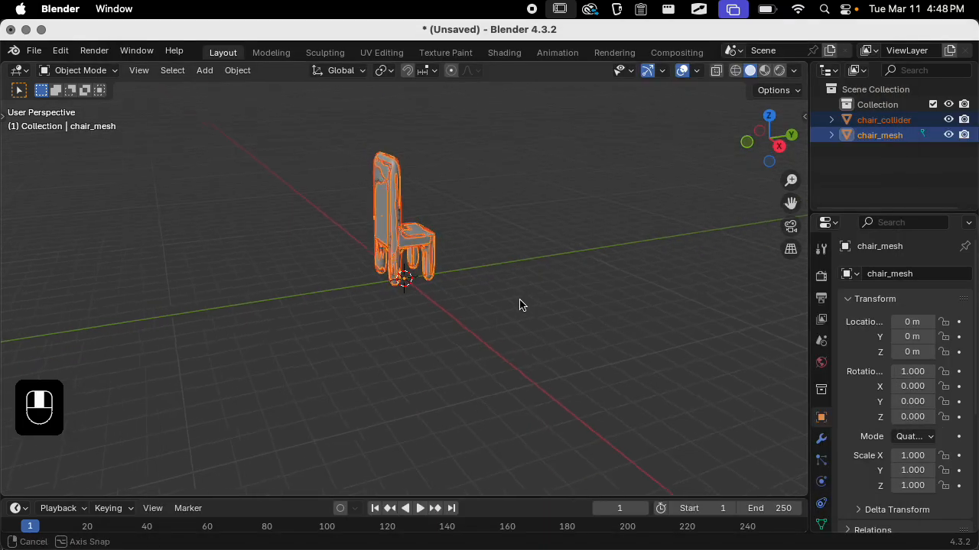
- Hide the chair_collider object in the viewport and select only chair_mesh
middle_click_drag(520, 305, 365, 374)
scroll(375, 360, "up", 4)
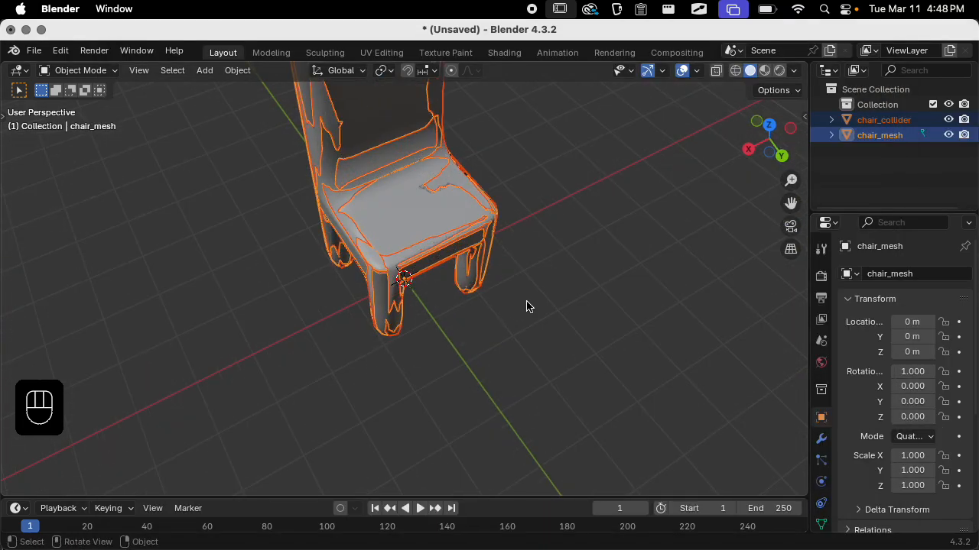
left_click(881, 153)
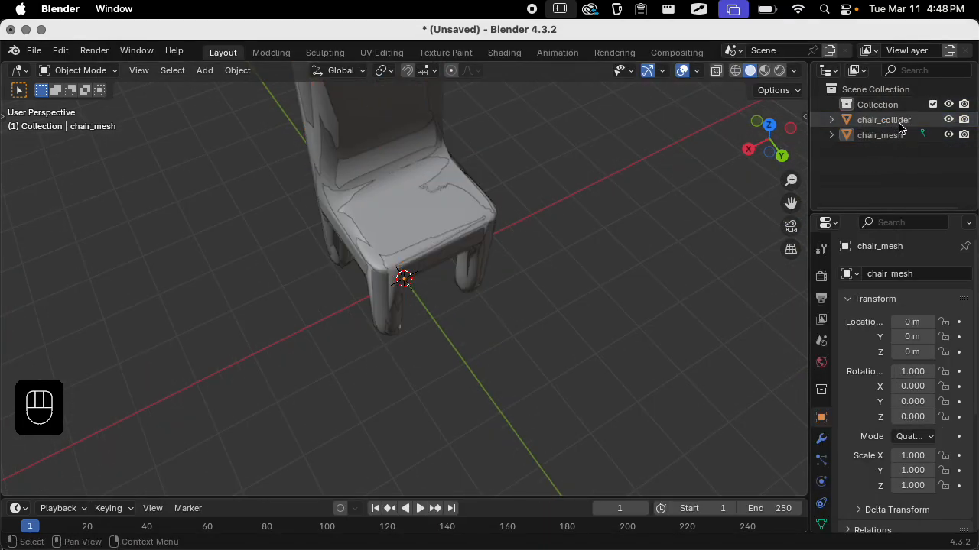
left_click(948, 120)
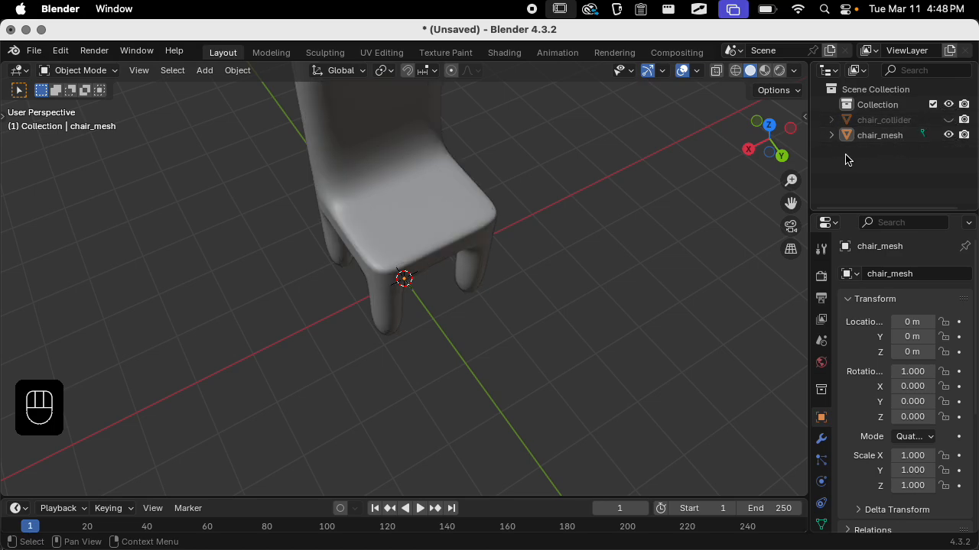
left_click(880, 136)
- Unwrap the whole chair_mesh in Edit Mode using Smart UV Project with a 66° angle limit, then return to Object Mode
scroll(485, 264, "down", 4)
middle_click_drag(485, 264, 540, 209)
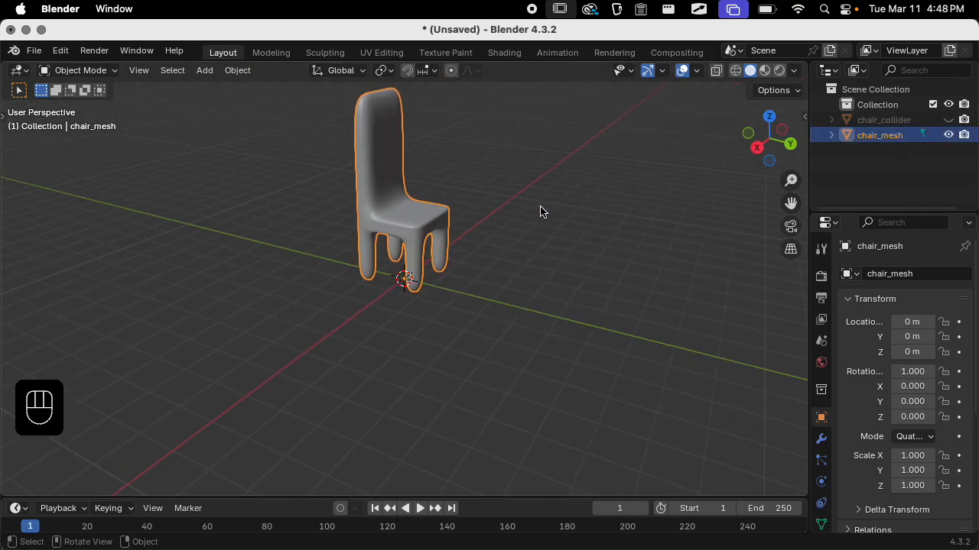
scroll(527, 214, "down", 3)
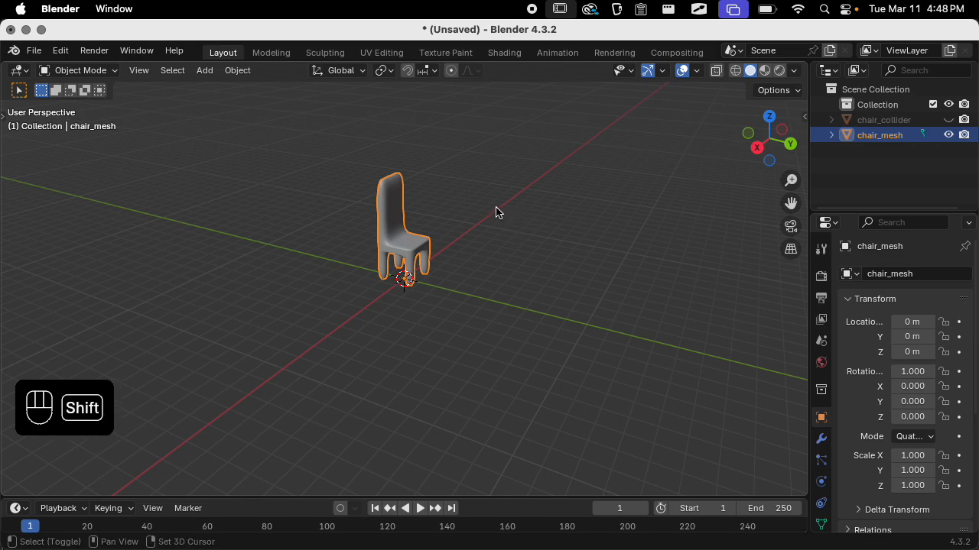
middle_click_drag(497, 215, 503, 223, "shift")
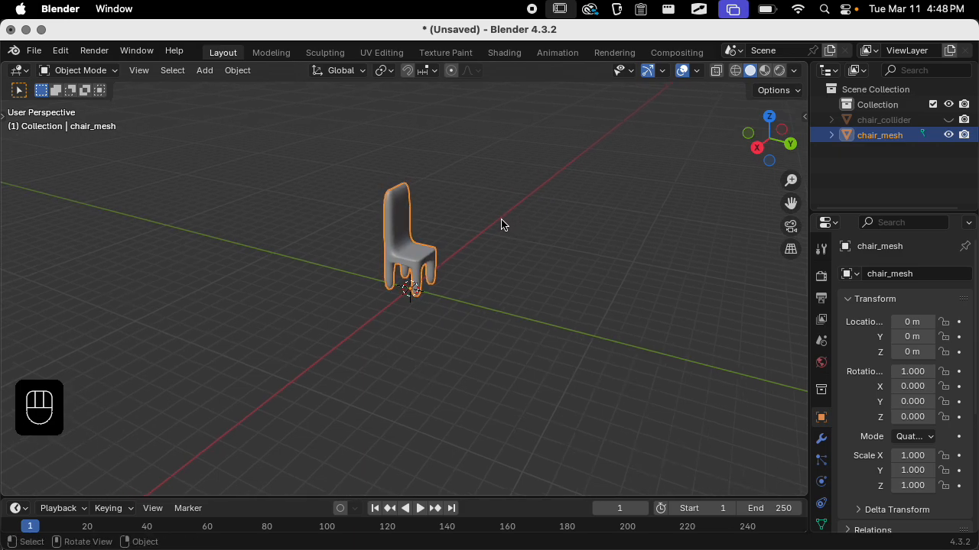
scroll(503, 225, "up", 5)
scroll(516, 217, "down", 3)
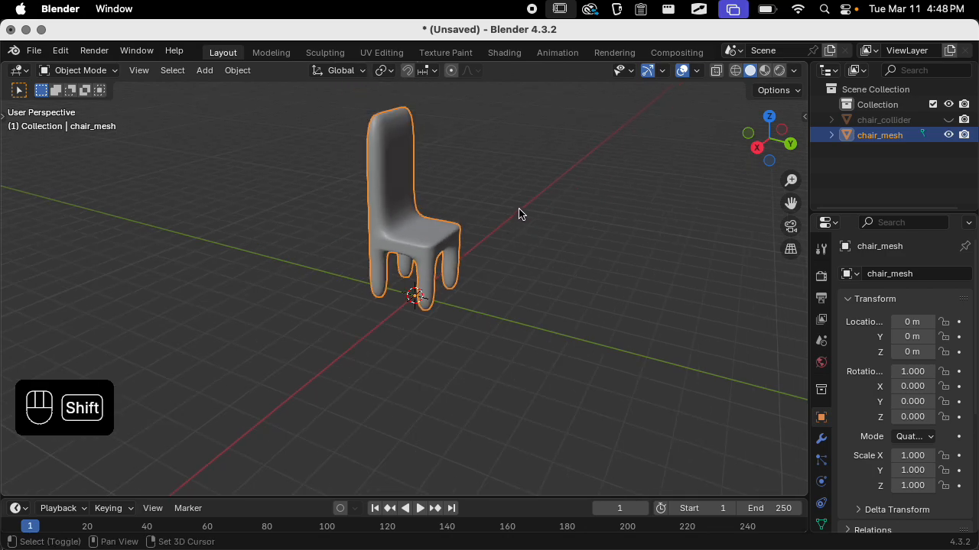
middle_click_drag(520, 212, 518, 257, "shift")
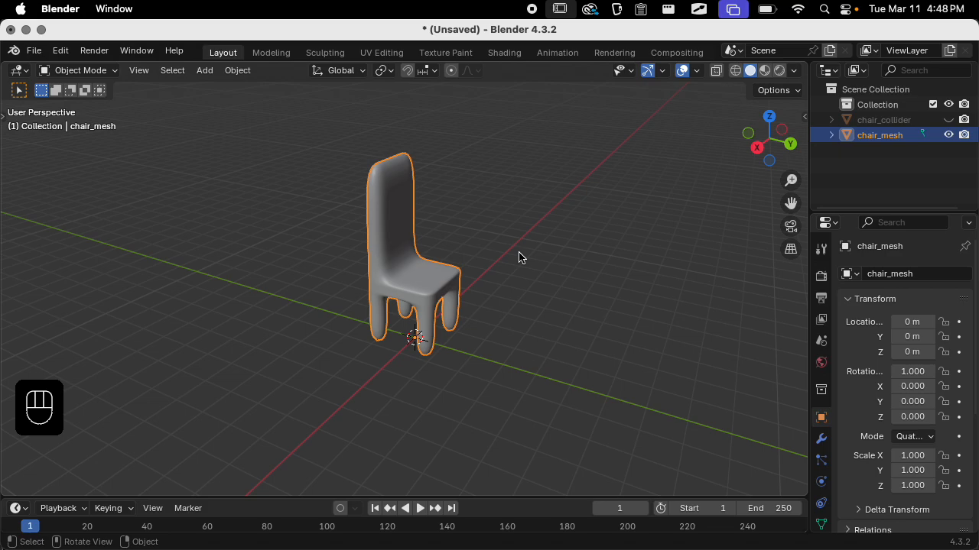
scroll(507, 197, "up", 2)
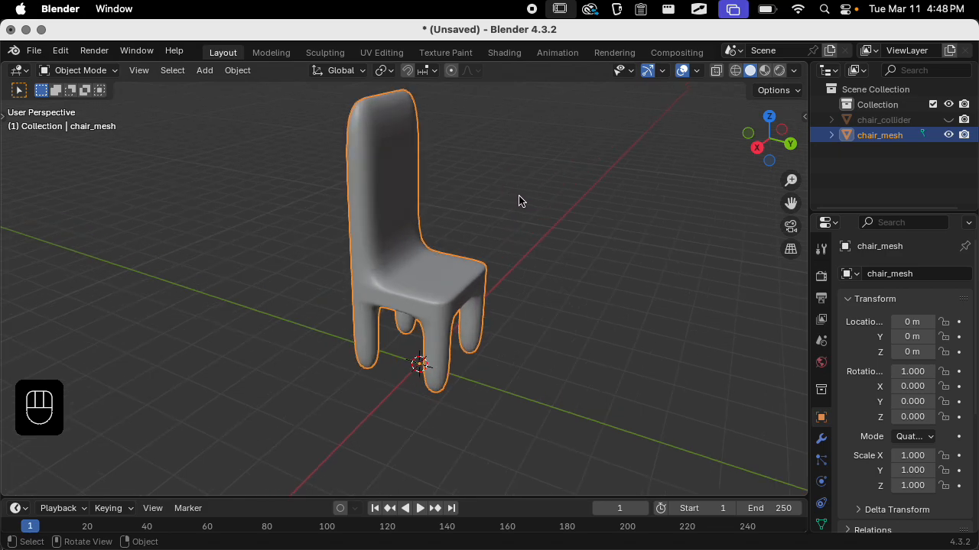
key("Tab")
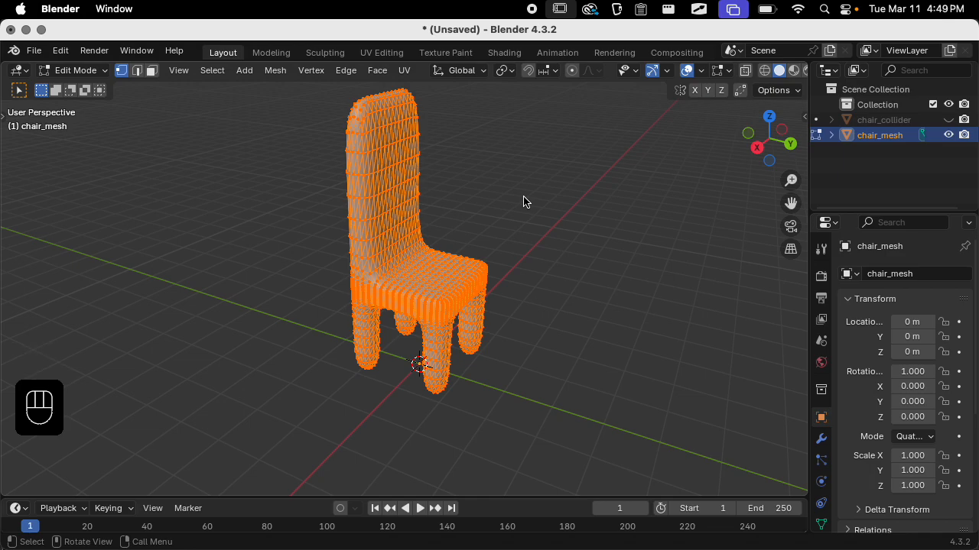
key("u")
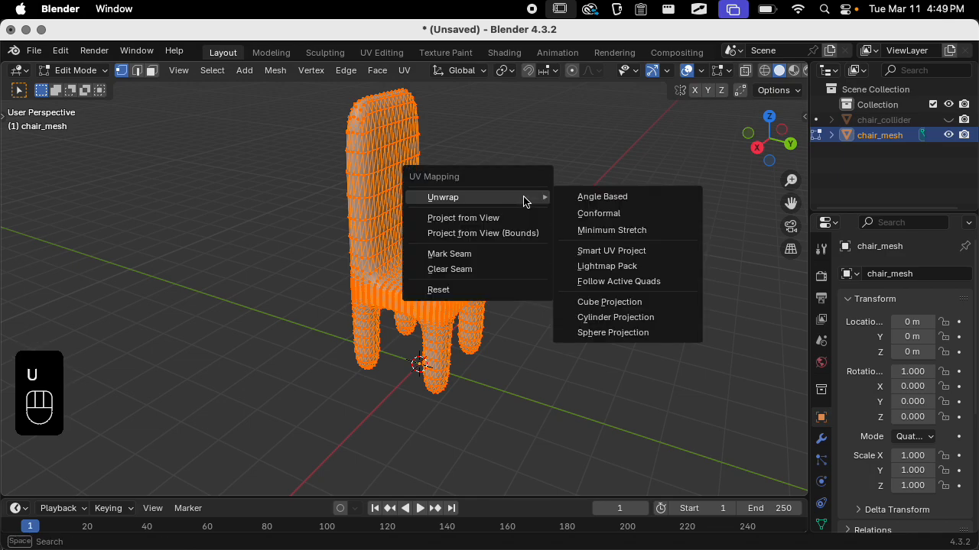
left_click(623, 252)
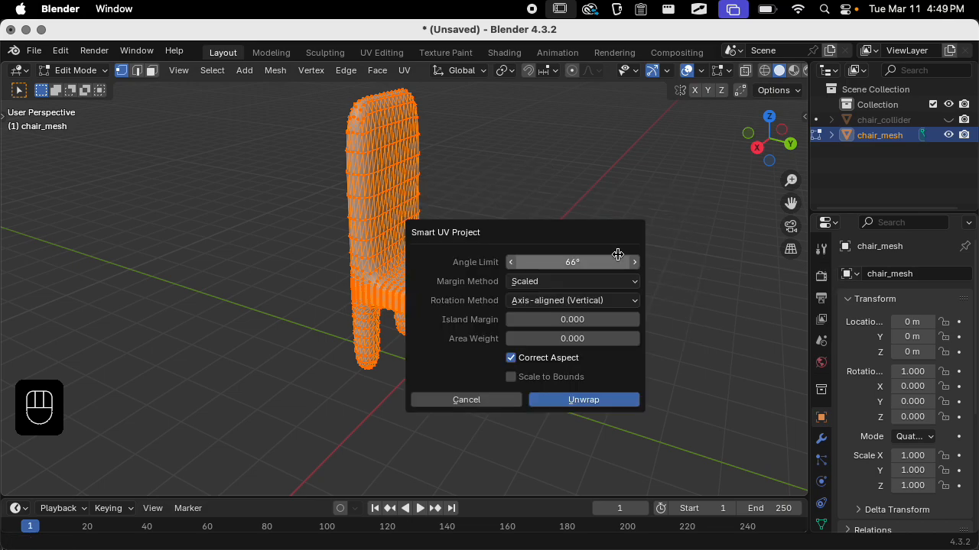
left_click(579, 404)
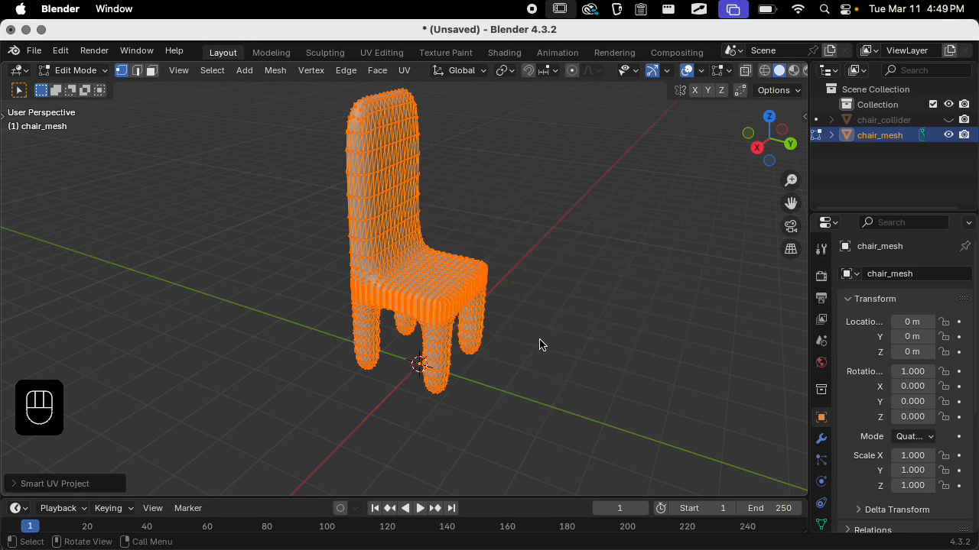
key("Tab")
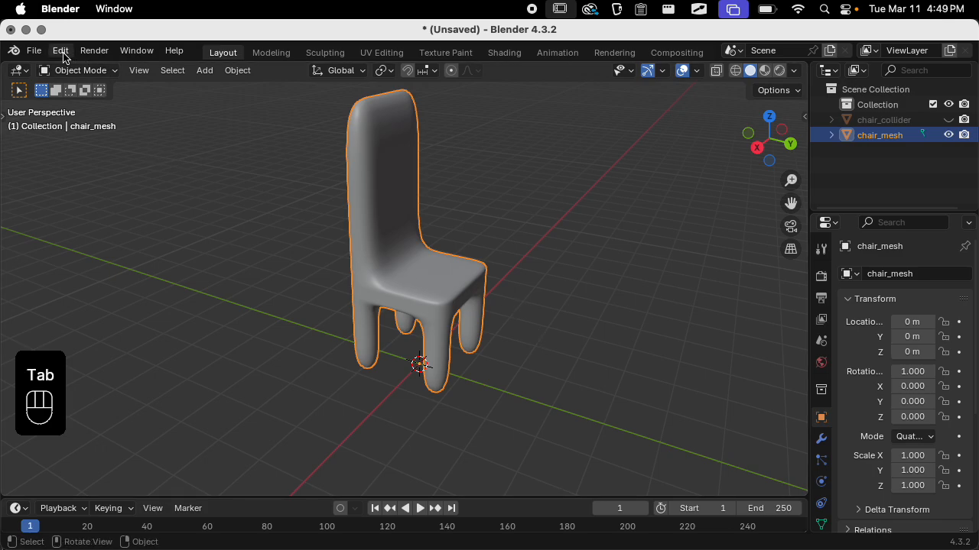
- Unhide chair_collider and start a glTF 2.0 export into the Desktop folder MMP 271/3d_tempate_s25/models
left_click(948, 120)
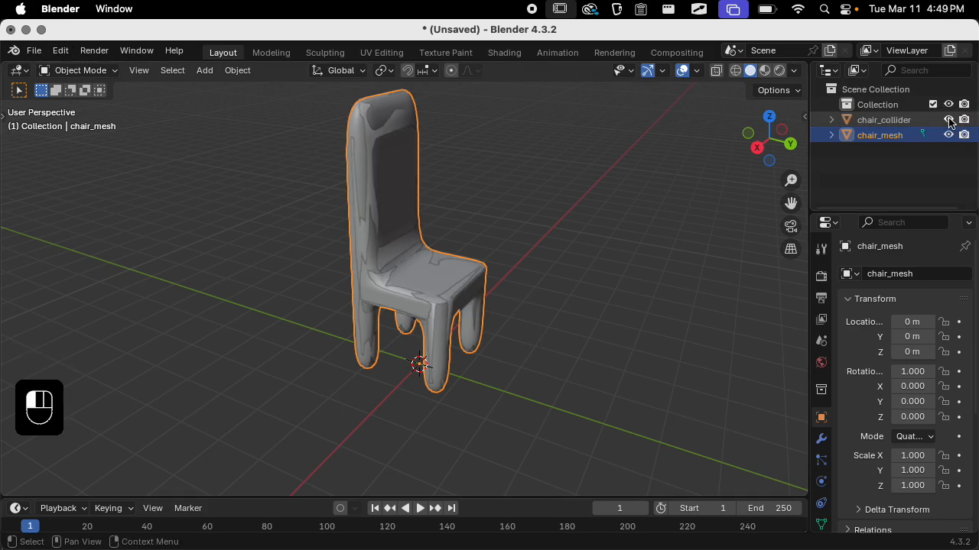
left_click(33, 50)
mouse_move(109, 284)
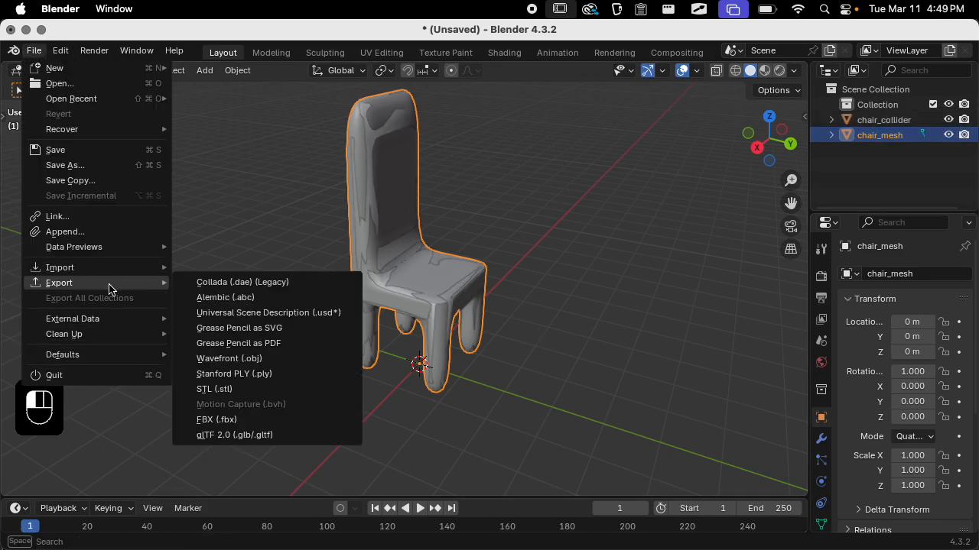
left_click(265, 437)
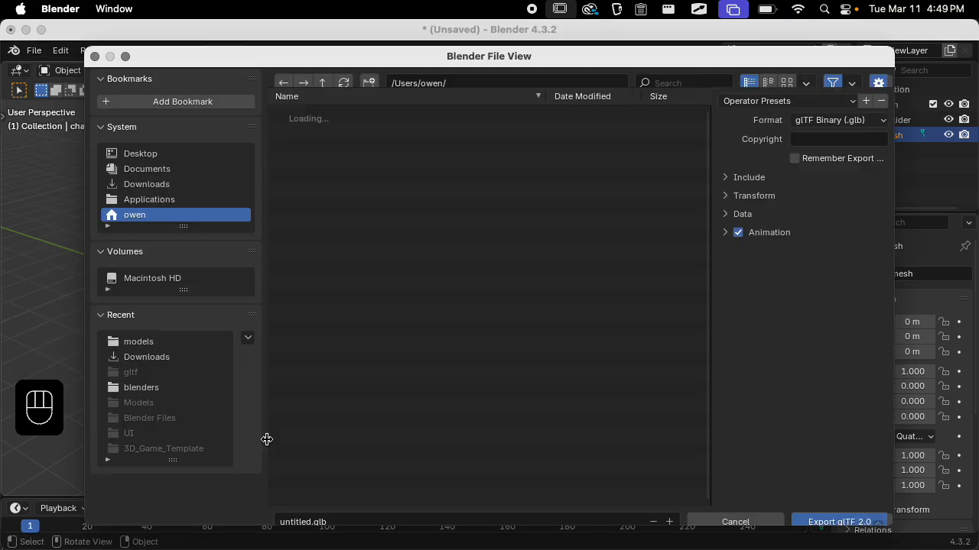
left_click(179, 155)
left_click(321, 144)
double_click(321, 145)
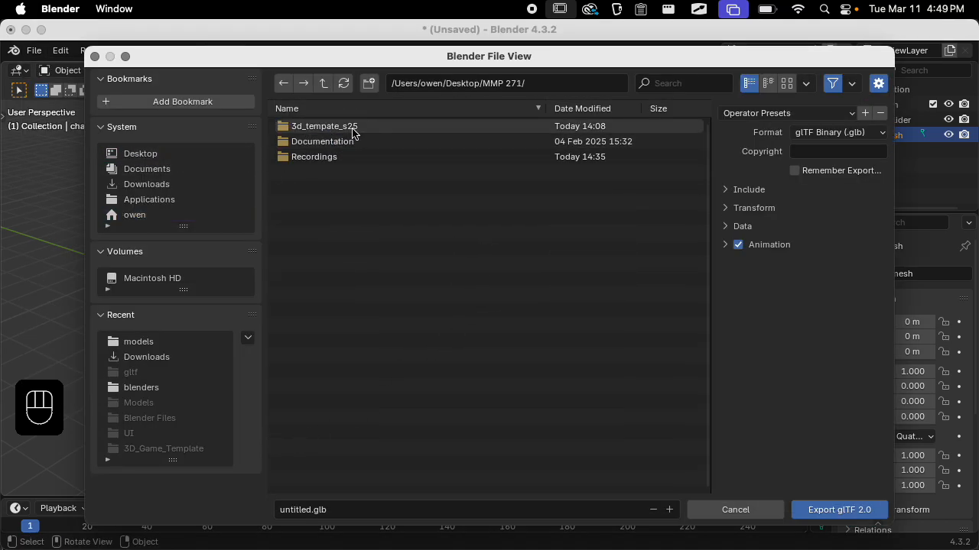
double_click(356, 126)
double_click(332, 190)
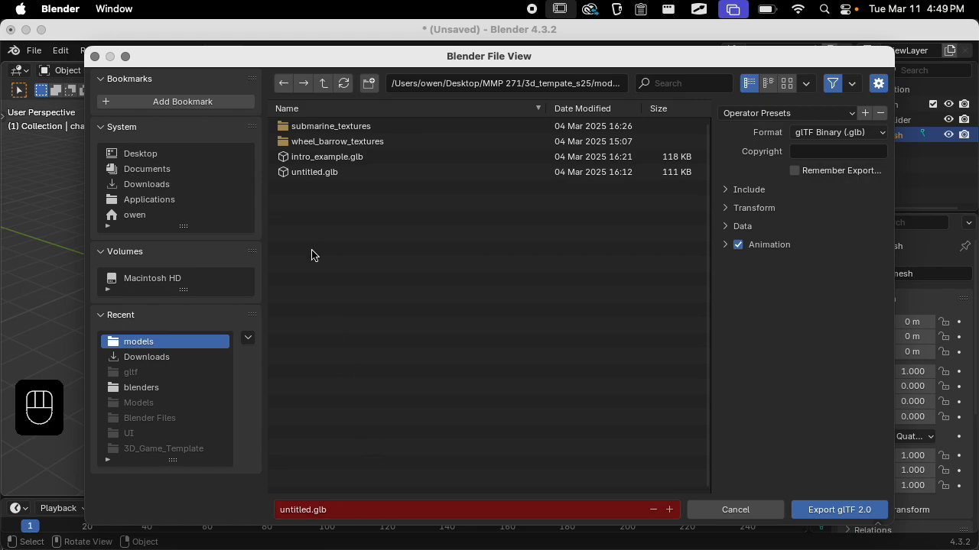
- Export as glTF Binary over the existing intro_example.glb, without limiting which objects are included
left_click(313, 157)
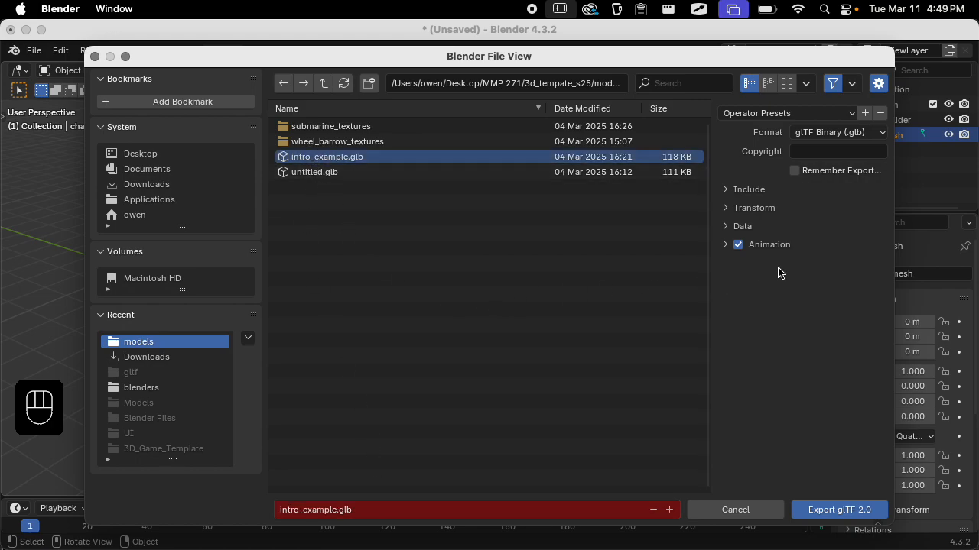
left_click(749, 190)
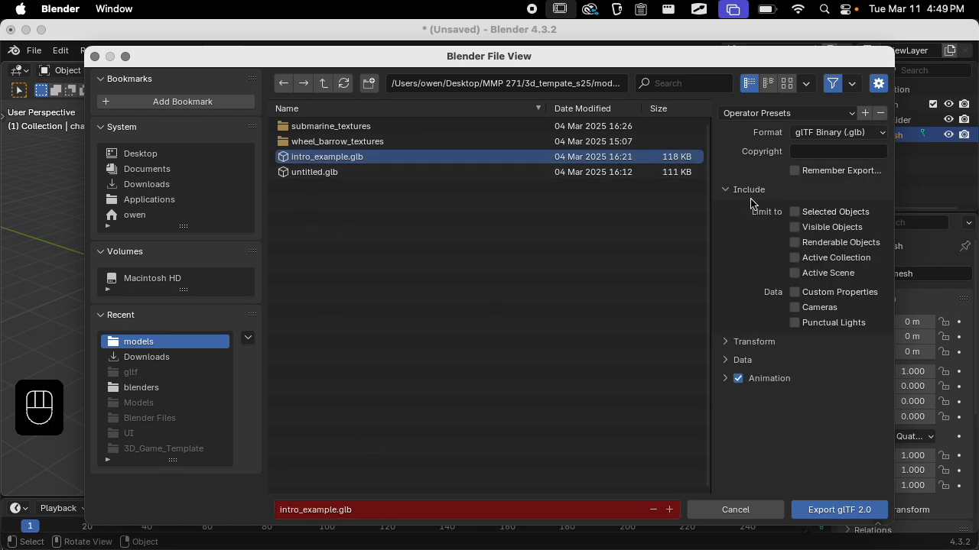
left_click_drag(795, 62, 812, 39)
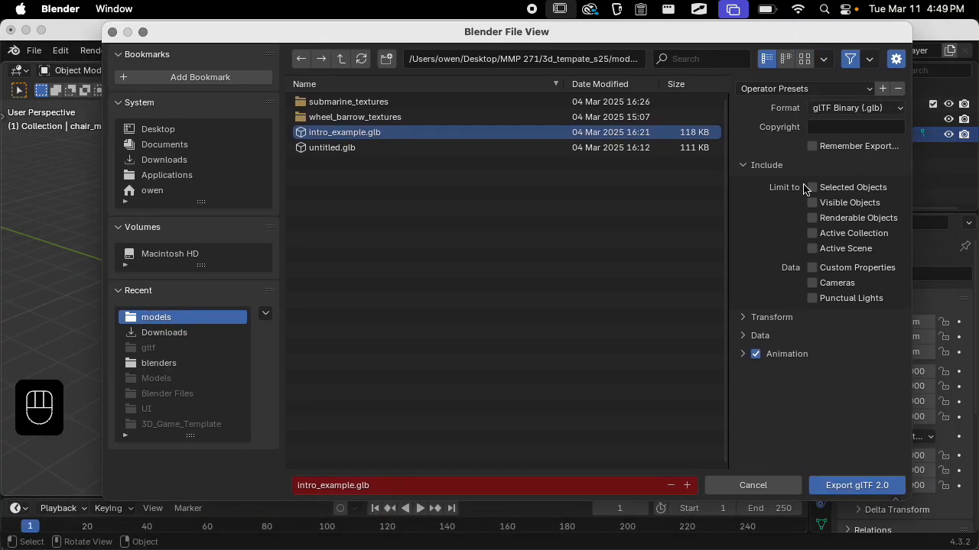
left_click(768, 171)
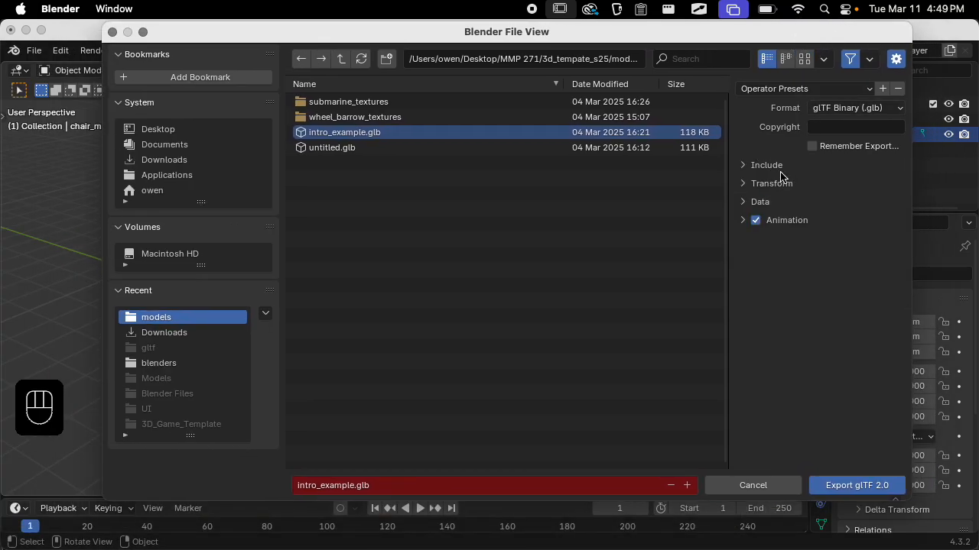
left_click(860, 485)
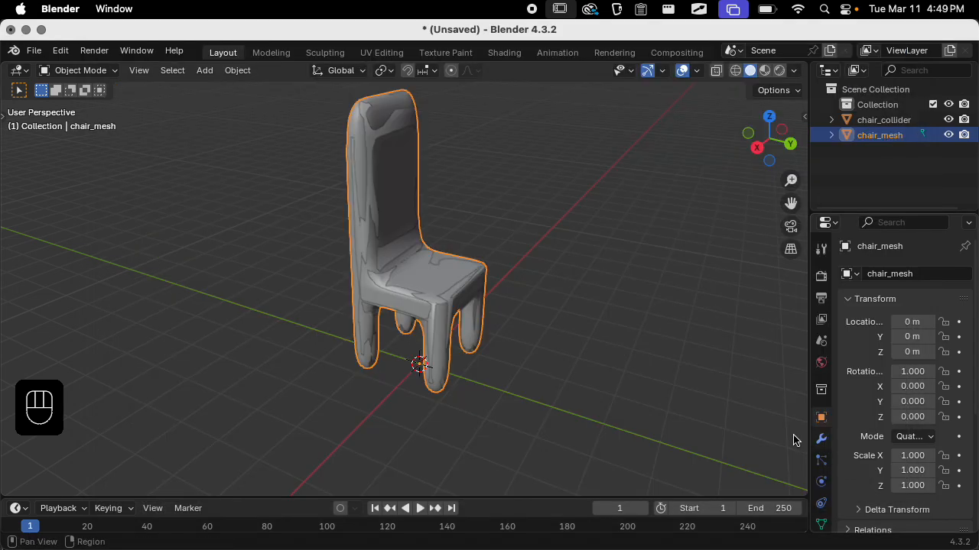
- Switch to Godot and inspect the noise texture on the re-exported chair up close and from several angles
key("super+Tab")
left_click(475, 295)
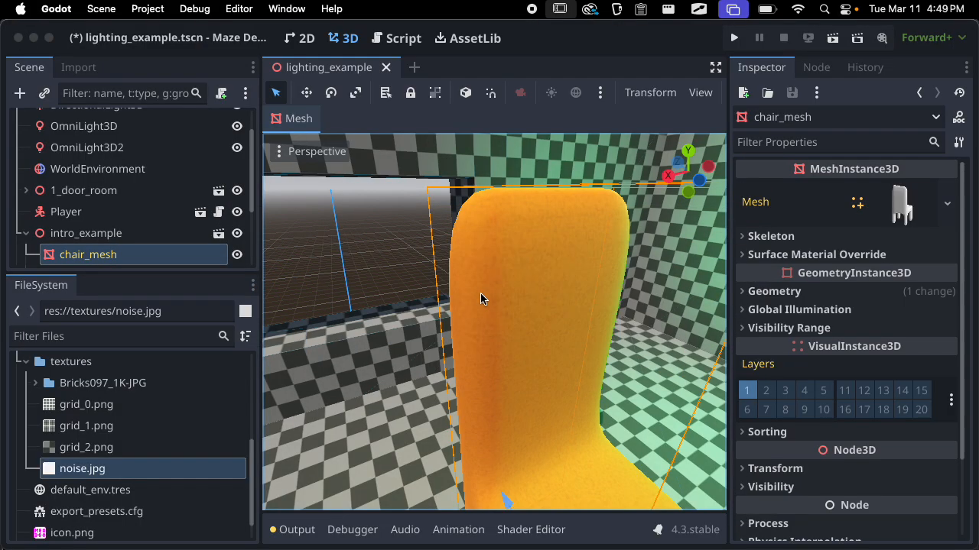
middle_click_drag(480, 293, 457, 275)
scroll(457, 276, "down", 2)
scroll(461, 286, "up", 3)
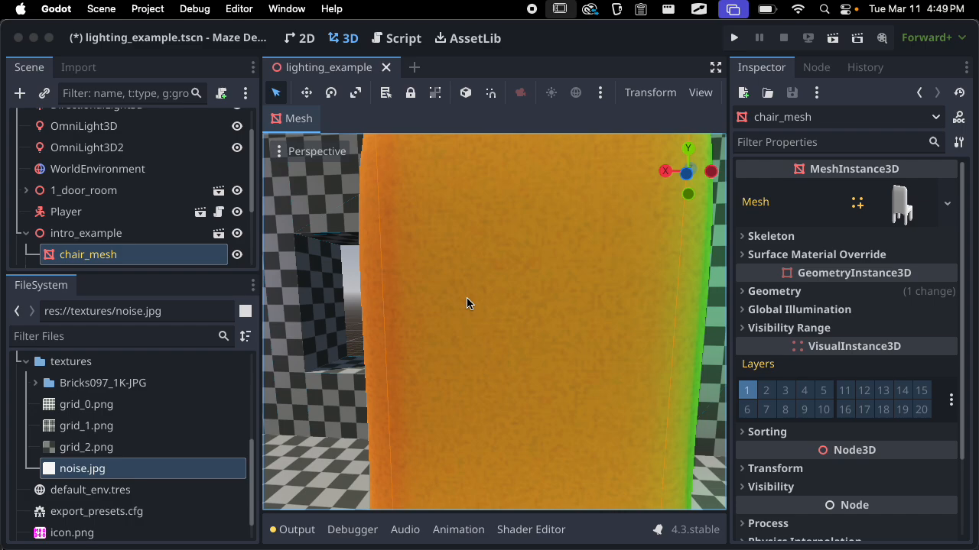
scroll(466, 298, "down", 5)
middle_click_drag(466, 298, 558, 370)
scroll(491, 449, "down", 6)
scroll(558, 370, "up", 8)
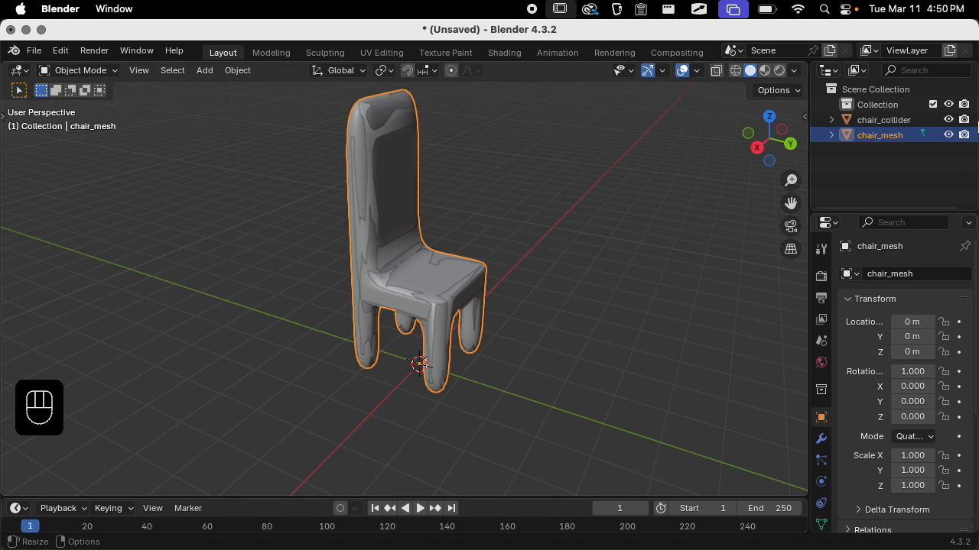
- In Blender, hide chair_collider and show chair_mesh's UV layout in the UV Editing workspace, staying in Edit Mode
left_click(948, 119)
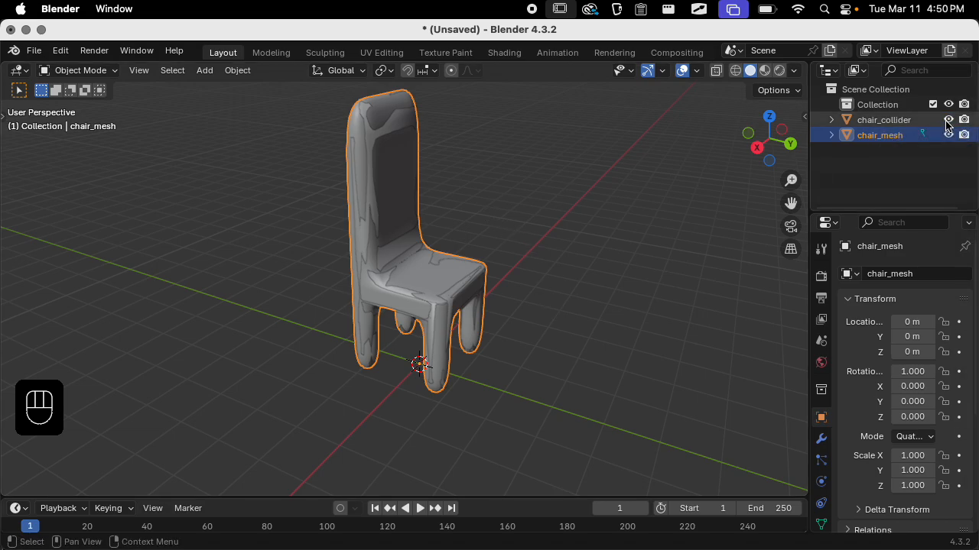
left_click(381, 52)
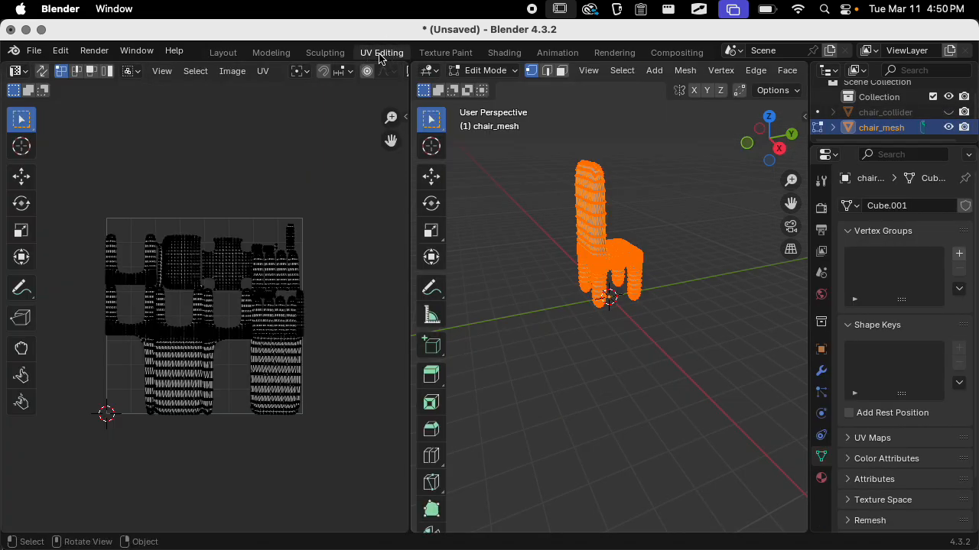
scroll(210, 268, "up", 5)
scroll(208, 270, "down", 4)
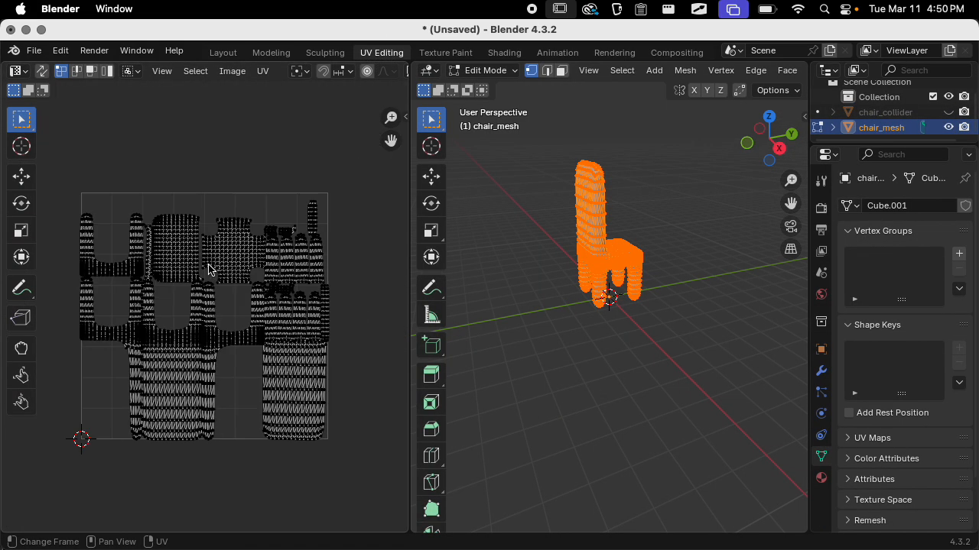
scroll(149, 277, "up", 5)
scroll(142, 274, "down", 5)
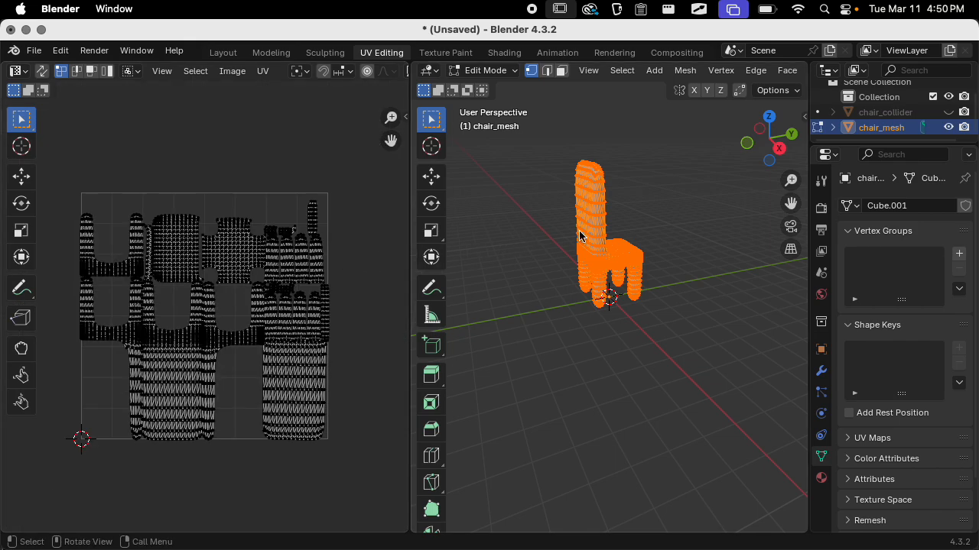
key("Tab")
scroll(642, 215, "up", 3)
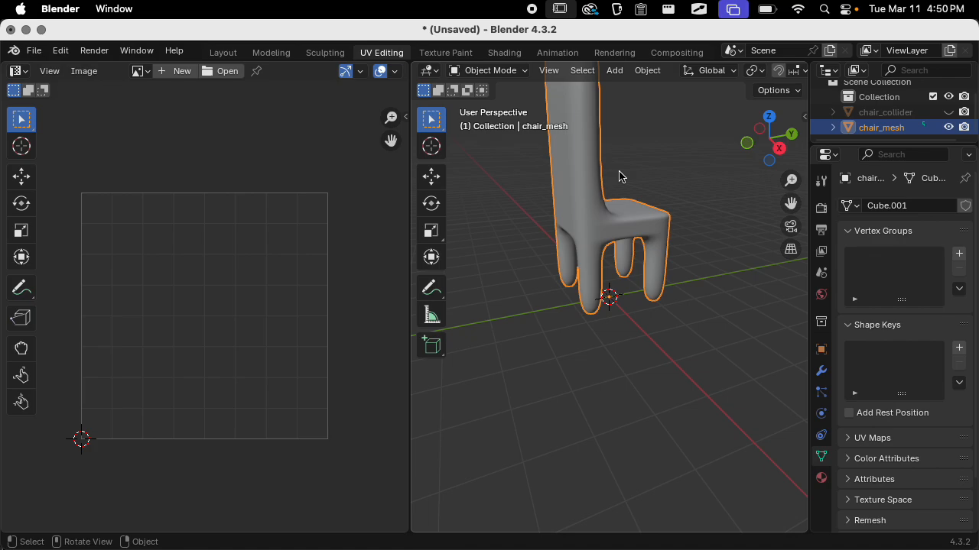
key("Tab")
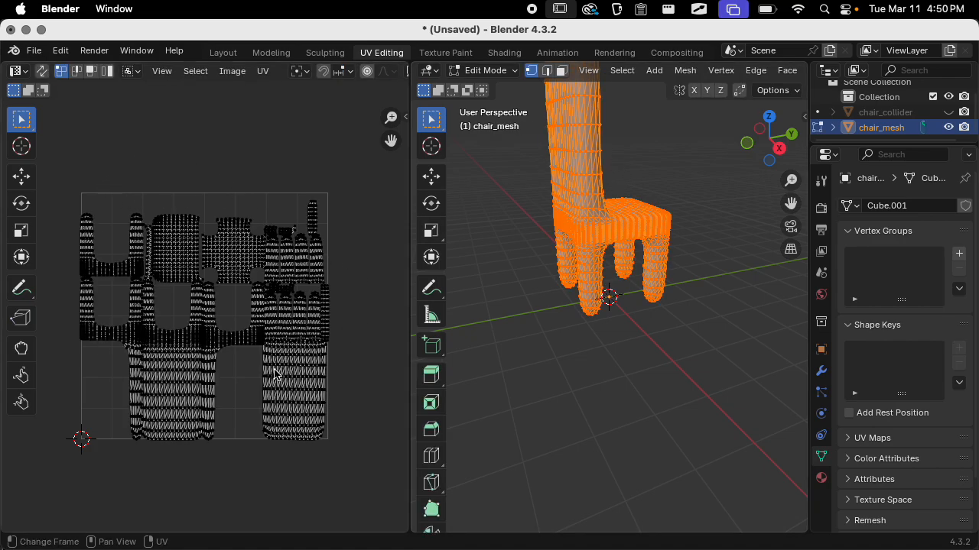
- Examine chair_mesh's UV islands up close and compare them with the chair's seat, back and legs in 3D
left_click(19, 71)
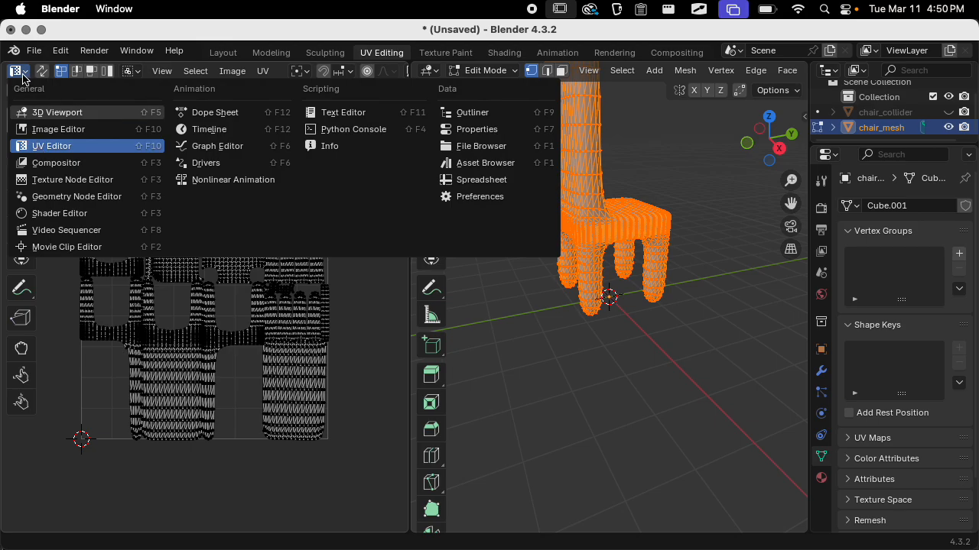
left_click(22, 73)
scroll(159, 201, "up", 5)
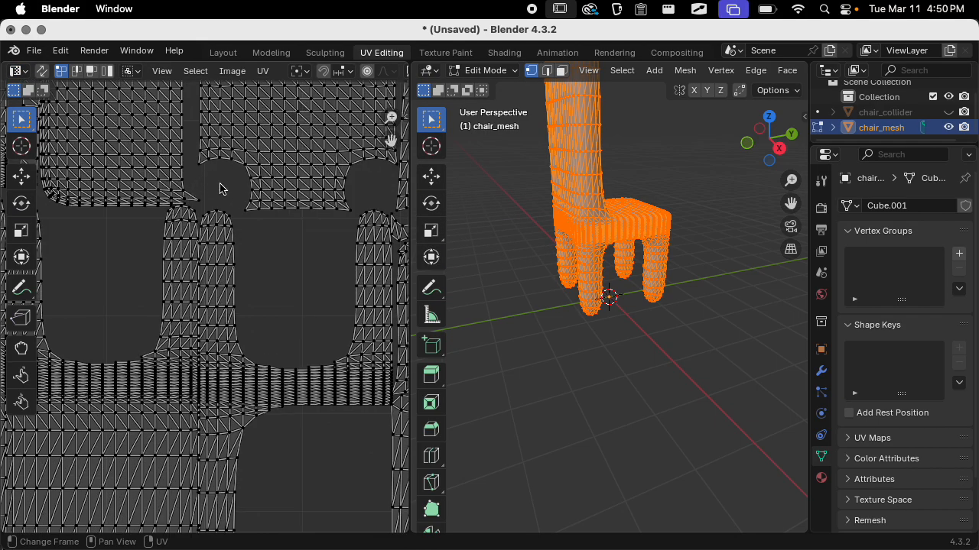
scroll(604, 291, "down", 4)
scroll(127, 313, "down", 6)
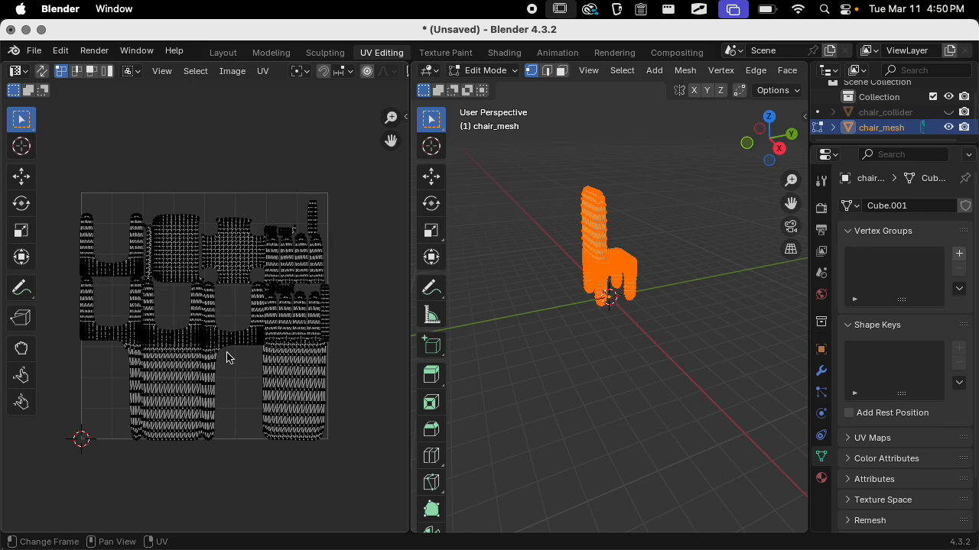
scroll(649, 286, "up", 5)
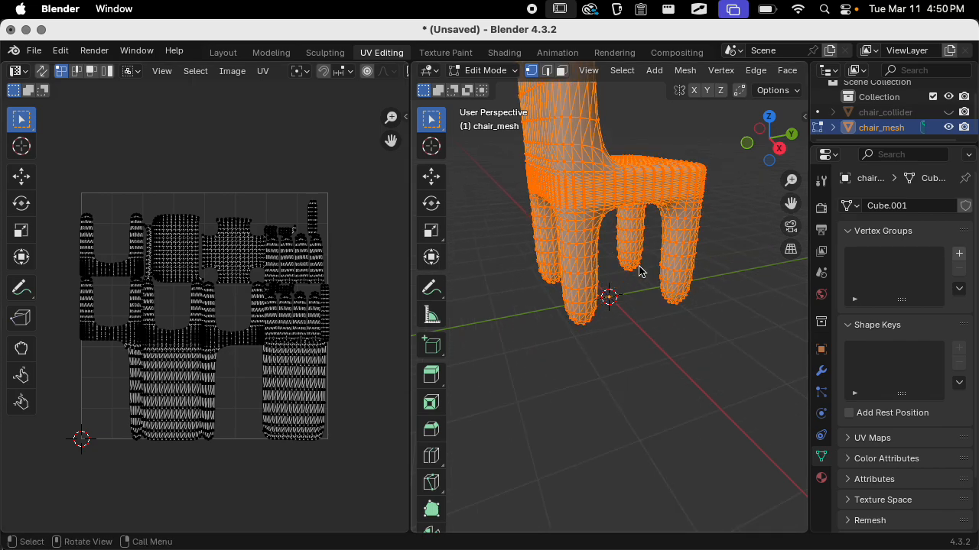
middle_click_drag(640, 270, 644, 357)
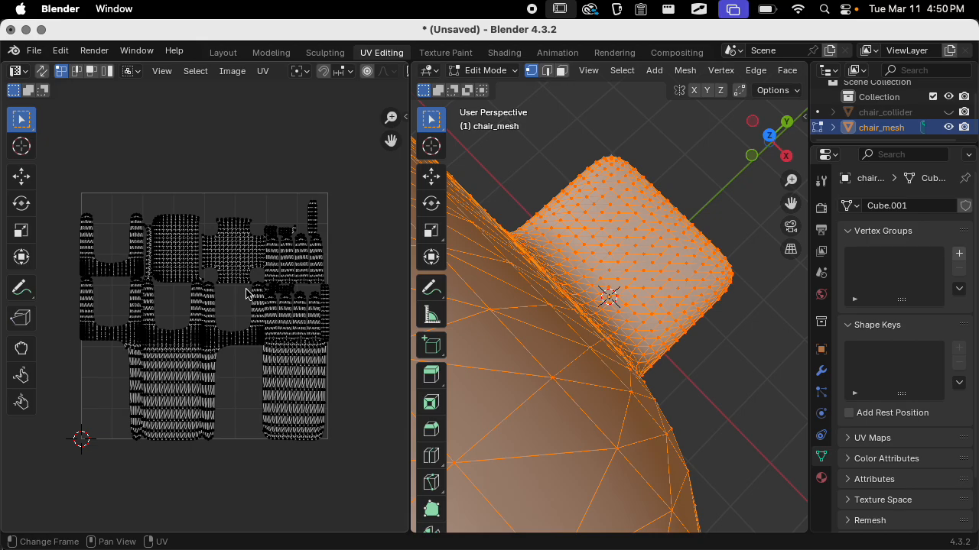
scroll(142, 272, "down", 2)
scroll(191, 270, "up", 8)
scroll(211, 269, "down", 5)
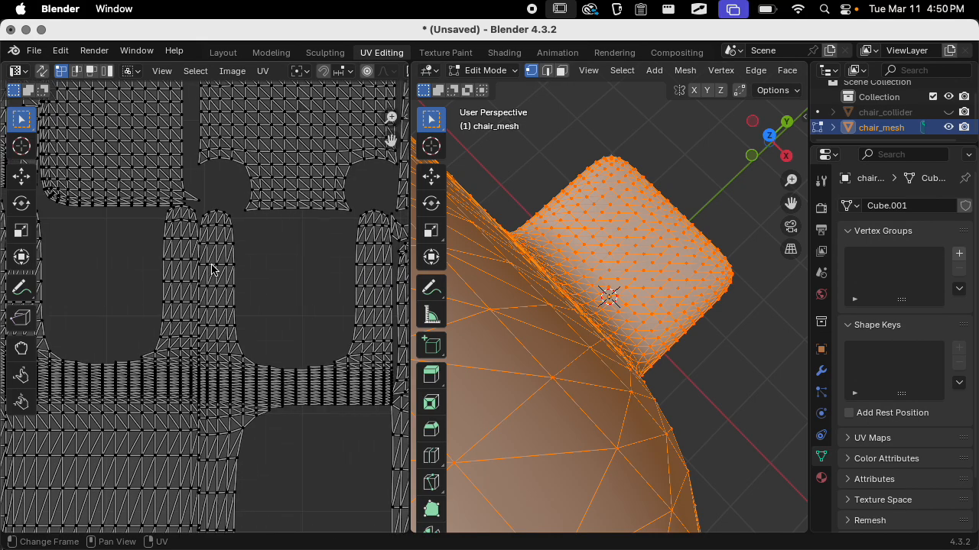
middle_click_drag(539, 300, 555, 245)
scroll(555, 245, "down", 8)
key("Tab")
scroll(582, 234, "up", 2)
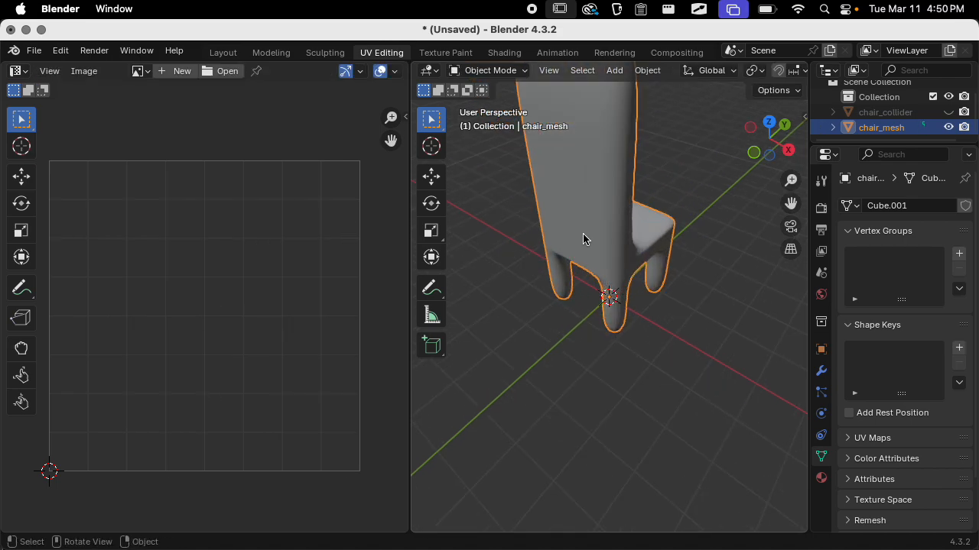
- Try a Conformal unwrap on the whole chair_mesh and inspect the resulting UV layout
key("Tab")
scroll(583, 234, "down", 4)
key("u")
mouse_move(583, 239)
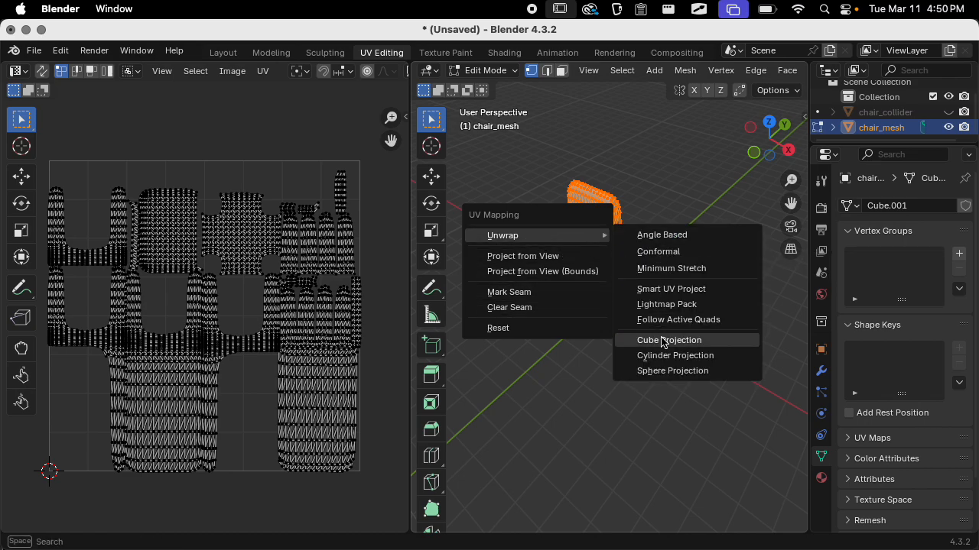
left_click(659, 252)
middle_click_drag(581, 311, 550, 318)
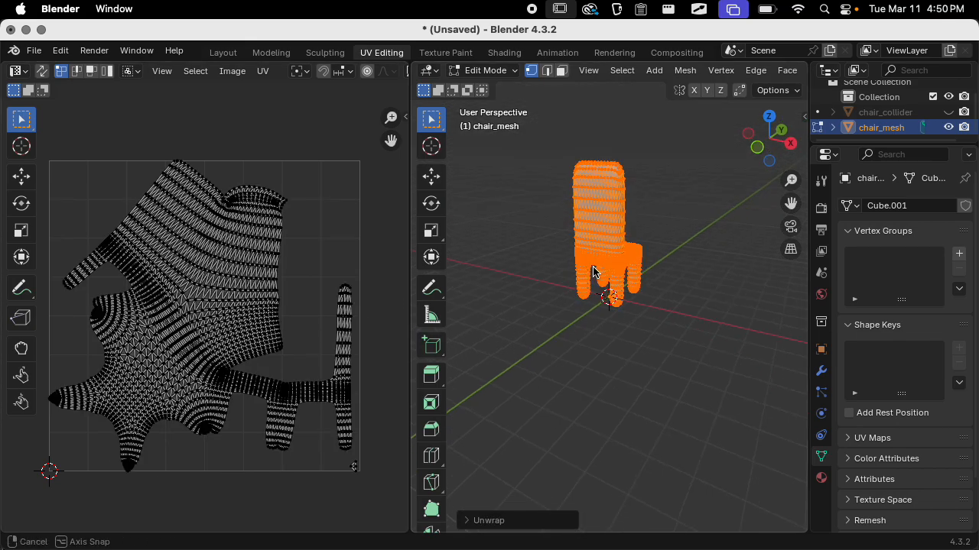
scroll(213, 306, "down", 4)
scroll(186, 286, "up", 10)
scroll(299, 237, "down", 7)
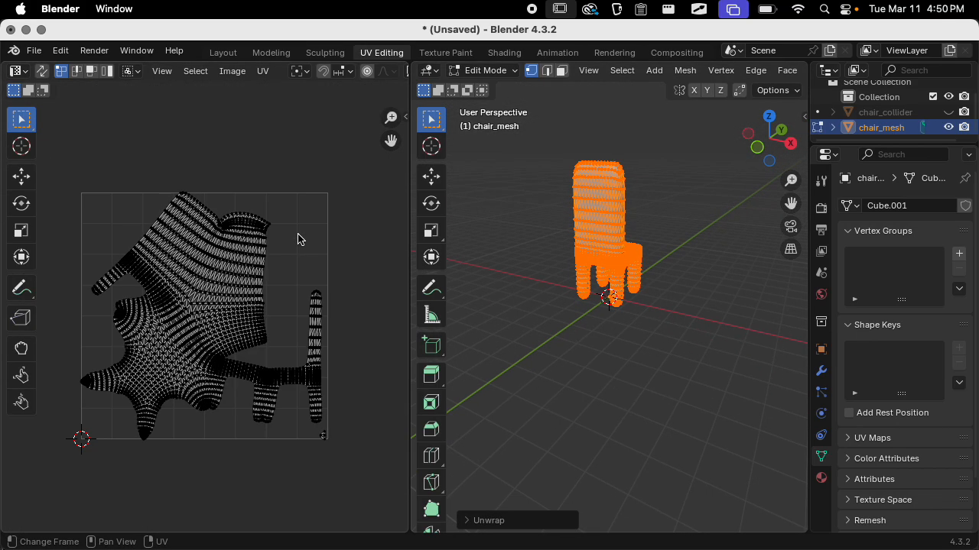
scroll(303, 257, "up", 2)
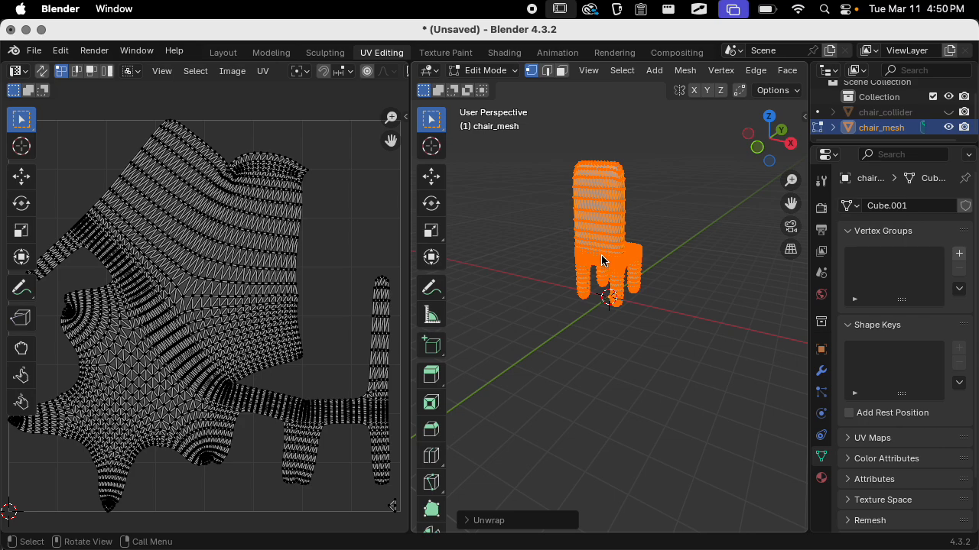
- Unwrap the whole chair_mesh again using Smart UV Project with a 66° angle limit and zero island margin
key("u")
mouse_move(607, 255)
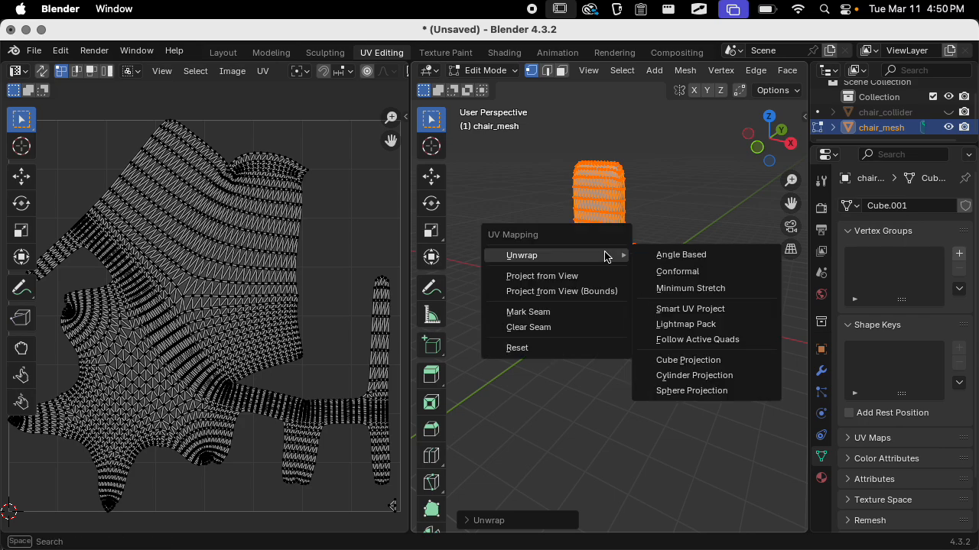
left_click(690, 309)
left_click(652, 457)
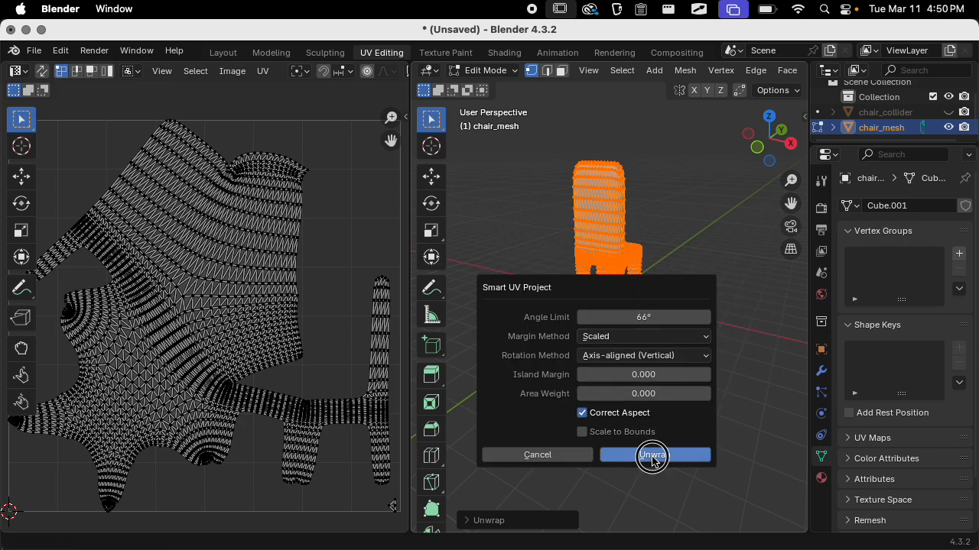
scroll(207, 297, "down", 3)
scroll(207, 298, "up", 2)
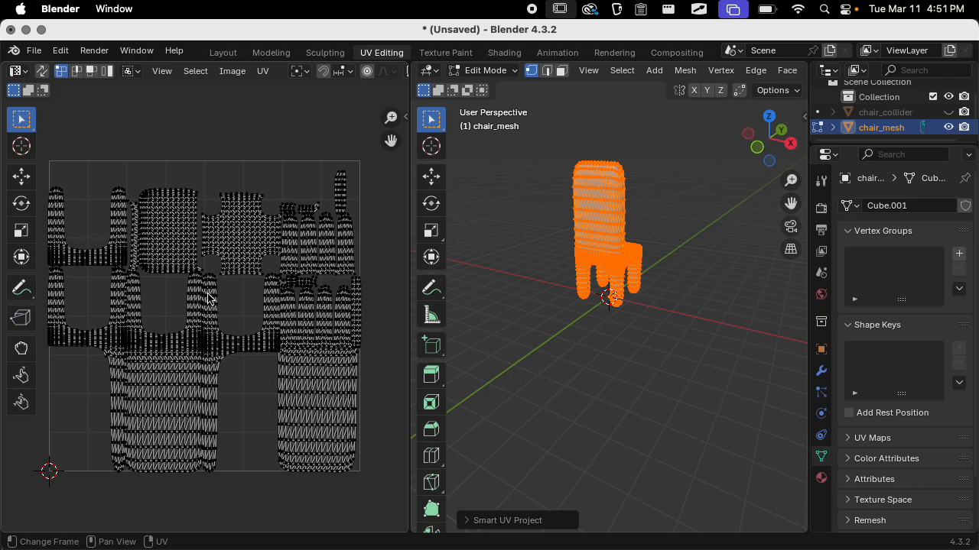
- Check the chair from the side in Object Mode, and review its UV islands back in Edit Mode
key("Tab")
scroll(560, 308, "down", 3)
middle_click_drag(594, 290, 484, 292)
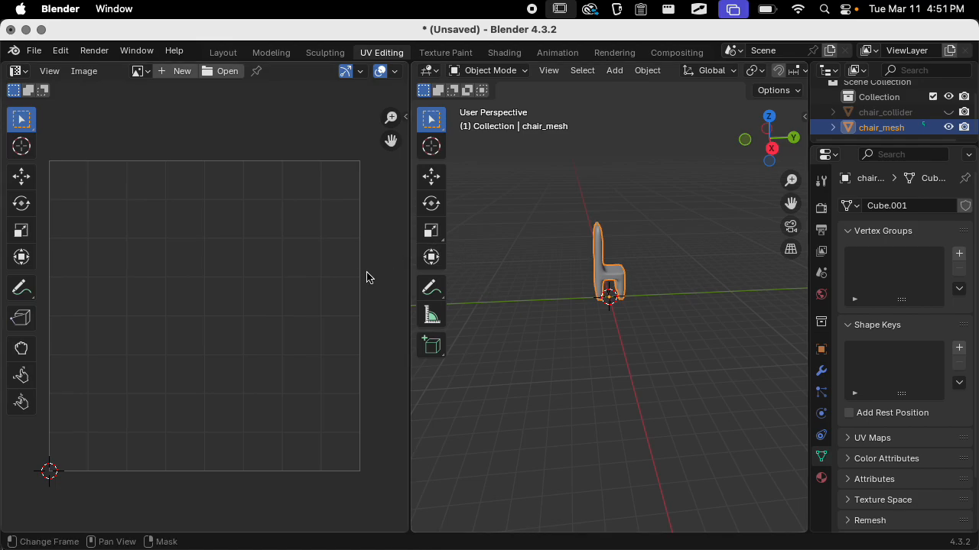
key("Tab")
scroll(324, 278, "up", 5)
scroll(273, 275, "down", 4)
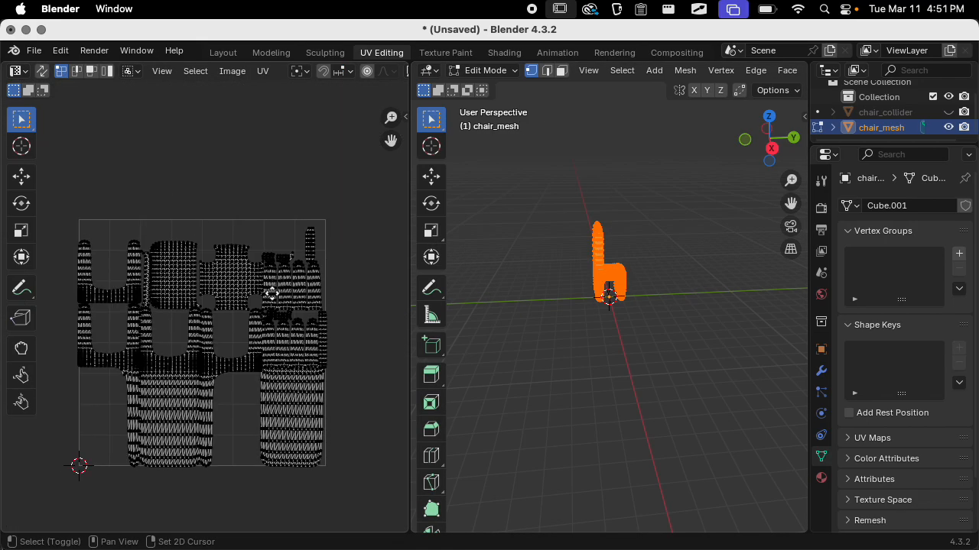
- Try moving a box-selected part of the cross-shaped UV island, and undo the move
scroll(272, 292, "up", 5)
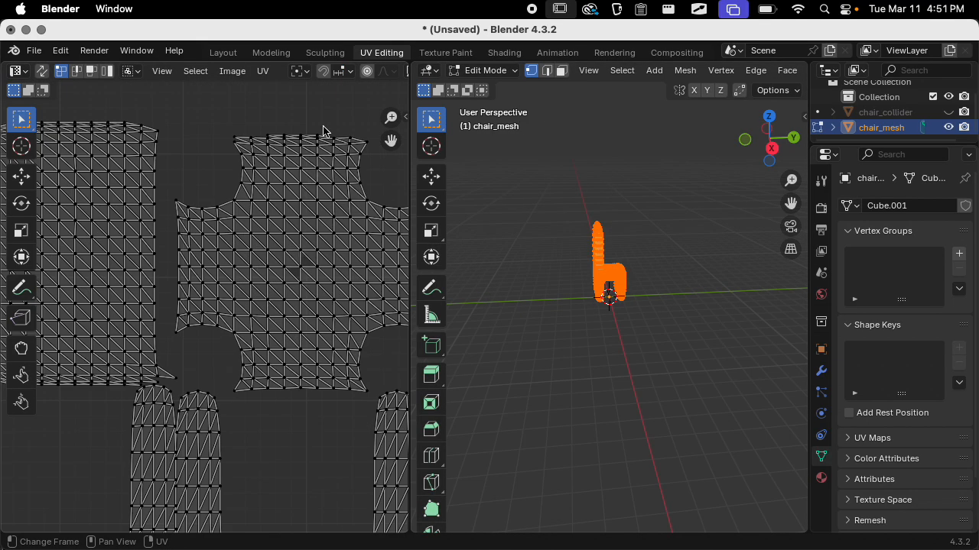
left_click_drag(324, 131, 155, 318)
key("g")
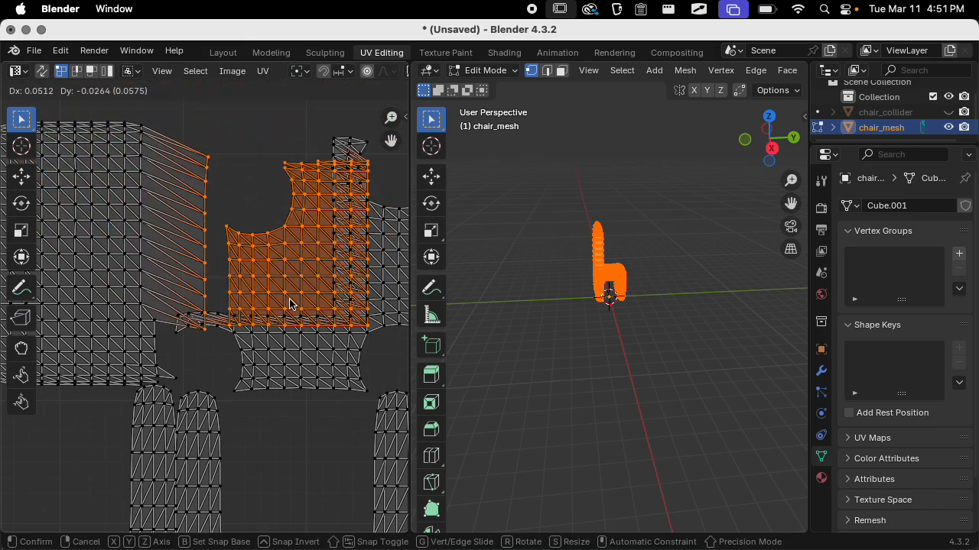
left_click(257, 305)
key("super+z")
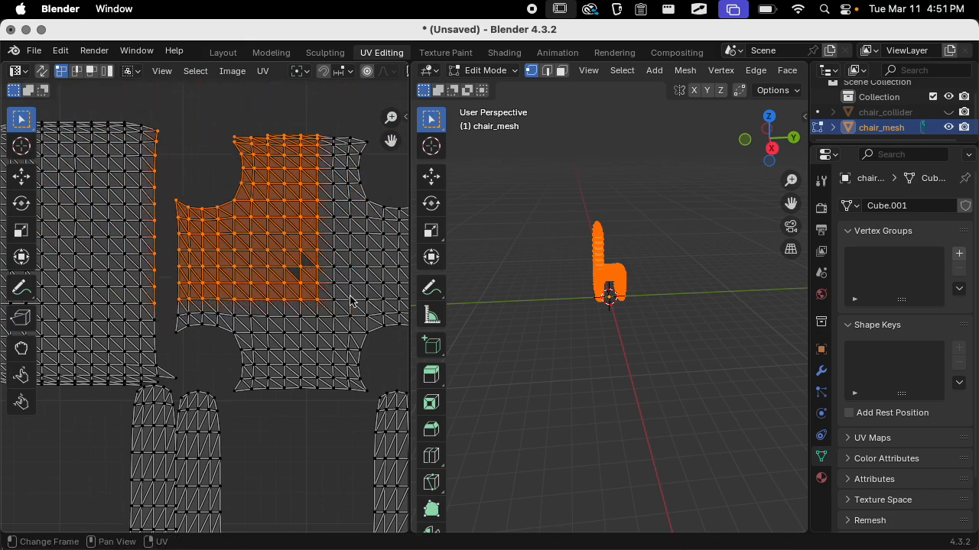
- Return chair_mesh to Object Mode, switch to Godot and inspect the noise texture on the chair from several angles
scroll(348, 290, "down", 3)
key("Tab")
middle_click_drag(642, 239, 563, 256)
scroll(566, 264, "up", 6)
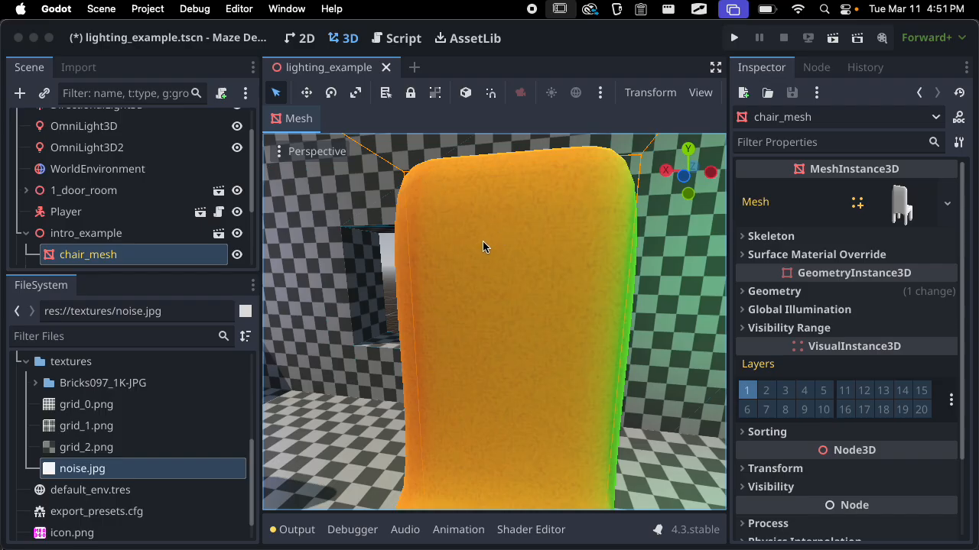
scroll(535, 328, "down", 8)
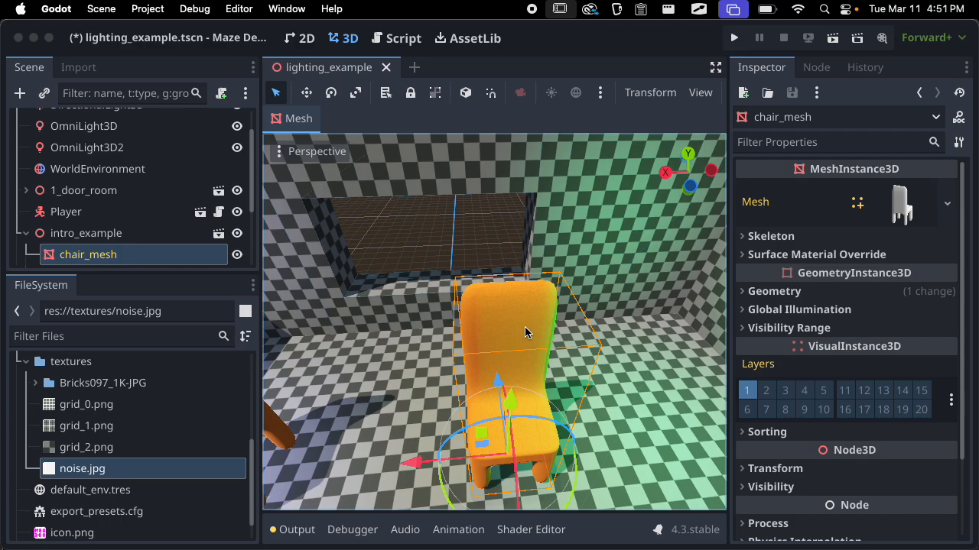
middle_click_drag(524, 327, 451, 277)
scroll(462, 339, "up", 9)
middle_click_drag(461, 339, 438, 190, "shift")
scroll(434, 310, "down", 6)
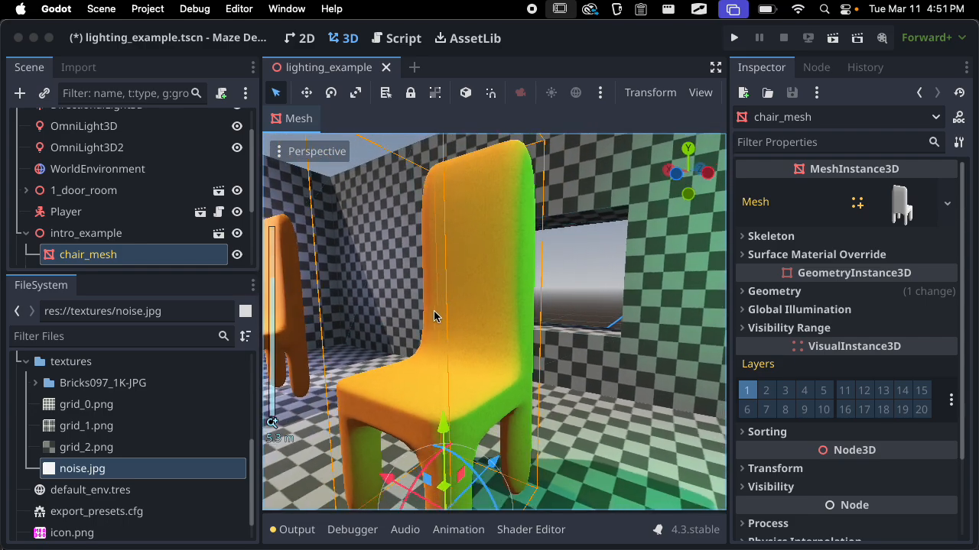
middle_click_drag(433, 310, 540, 298)
- Open chair_mesh's Material Override for editing and expand its UV1 settings
scroll(820, 363, "down", 3)
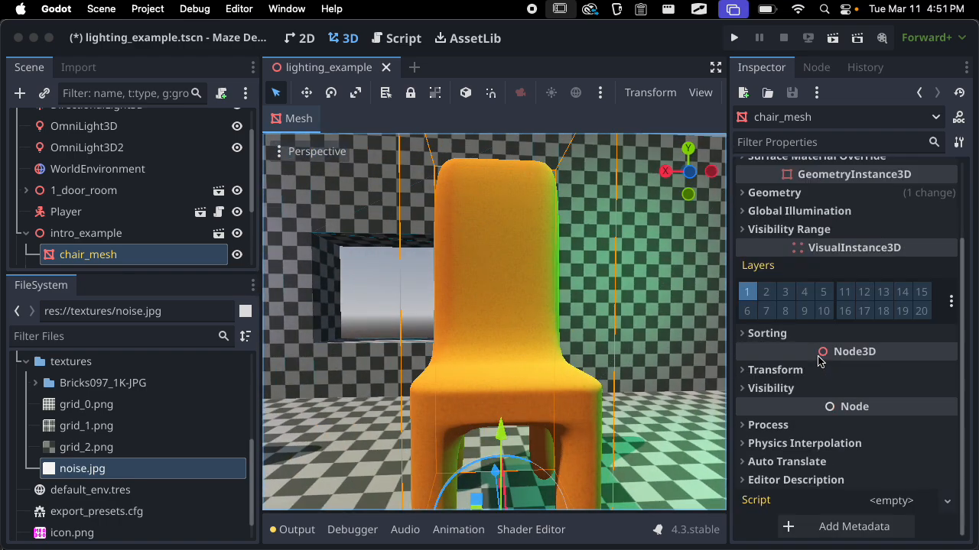
scroll(928, 212, "up", 3)
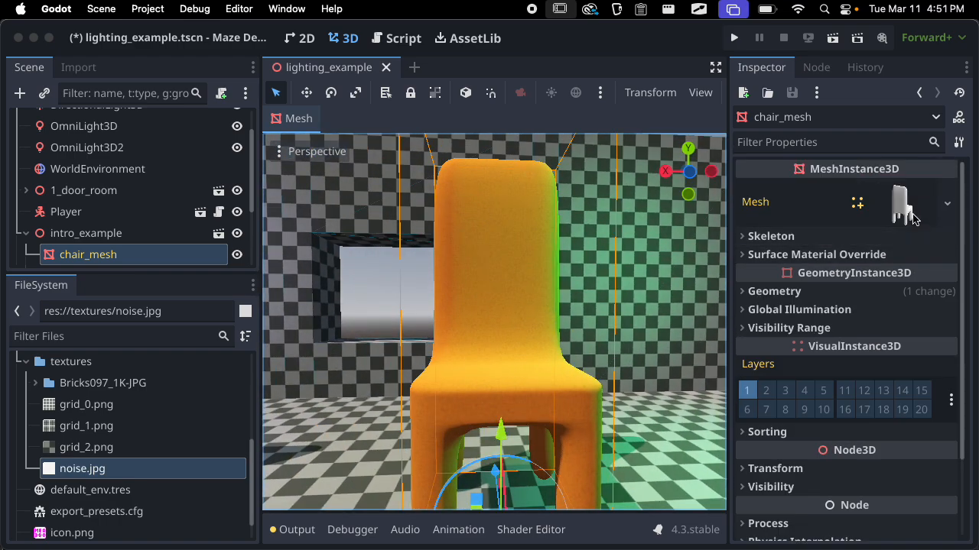
left_click(913, 220)
left_click(903, 214)
left_click(815, 291)
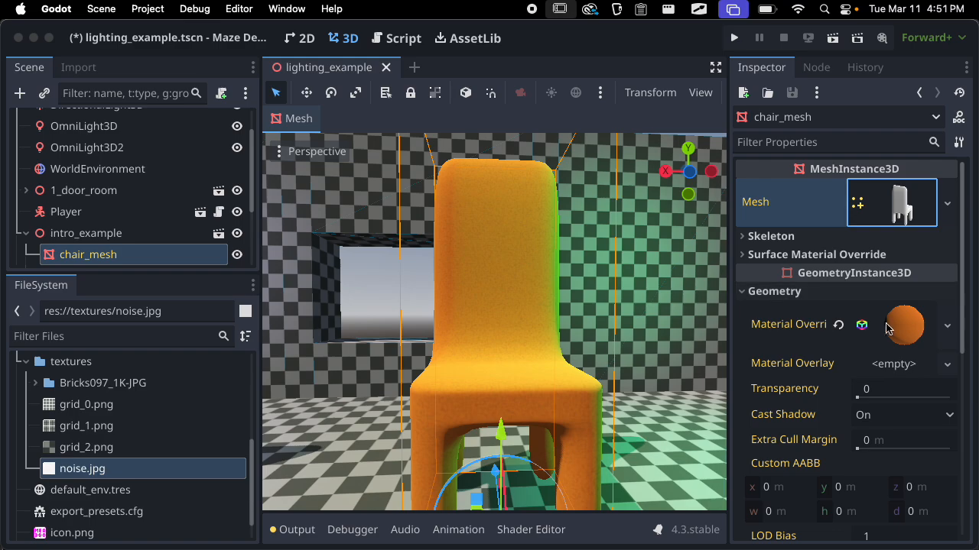
left_click(891, 329)
scroll(866, 323, "down", 5)
scroll(864, 322, "down", 10)
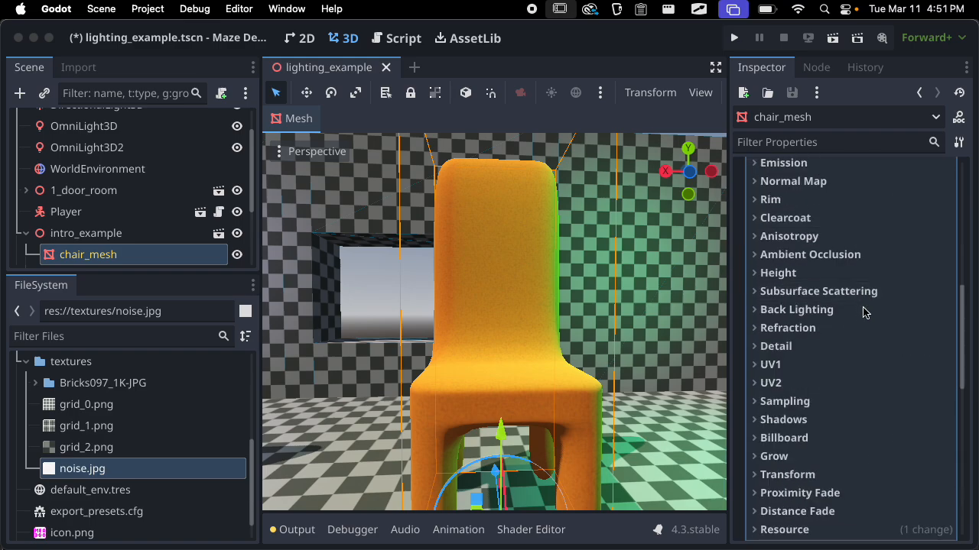
scroll(834, 245, "up", 2)
left_click(795, 222)
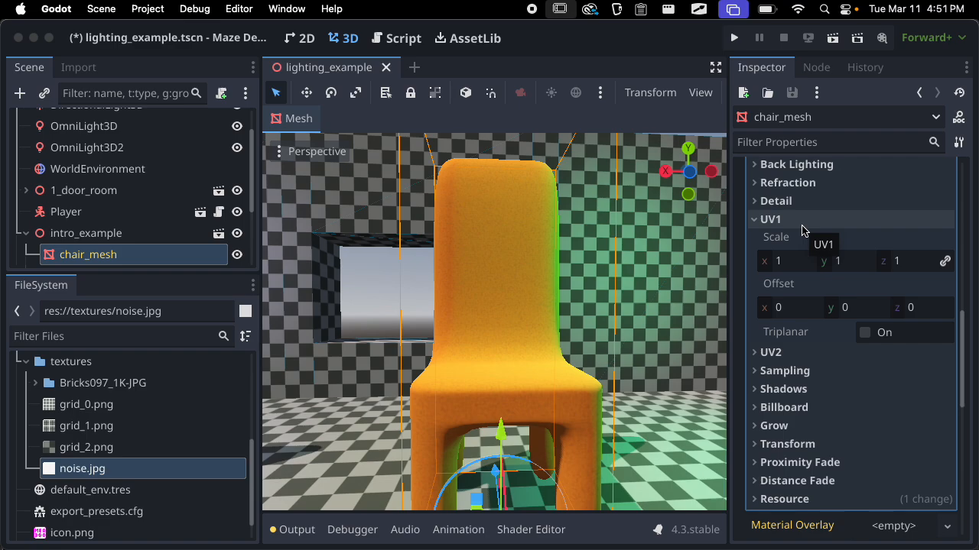
- Set the material's UV1 scale to 2 on all axes and check the noise on the chair's back up close
scroll(531, 301, "up", 5)
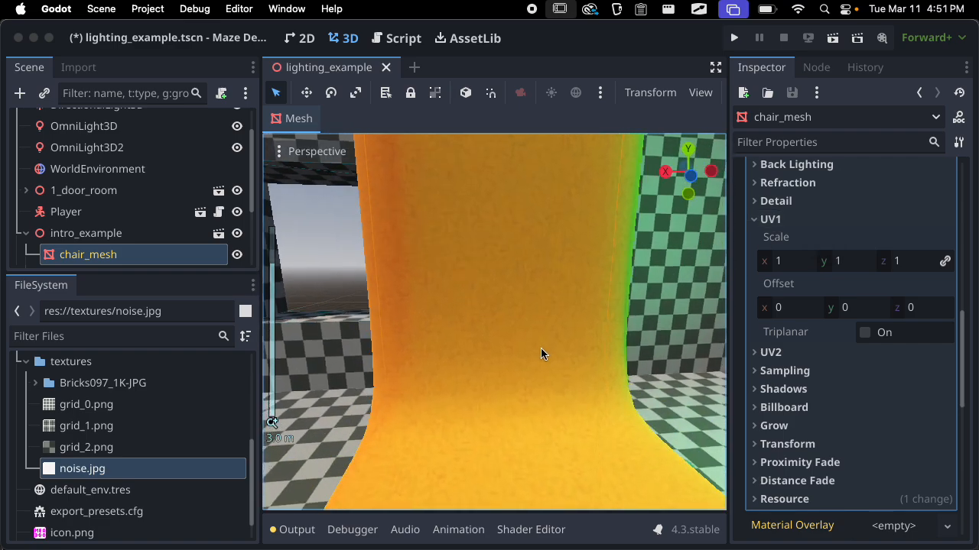
middle_click_drag(540, 350, 515, 376)
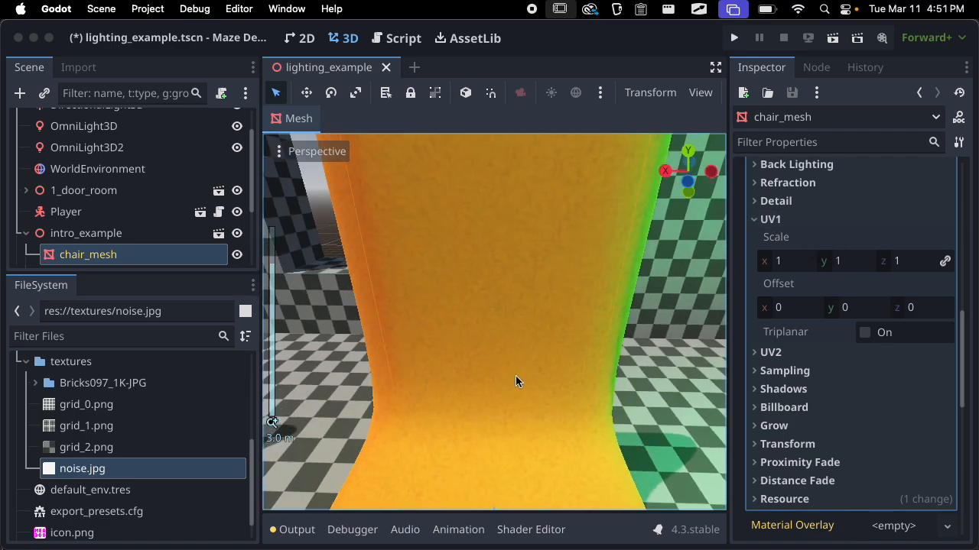
left_click(789, 265)
type("2")
key("Tab")
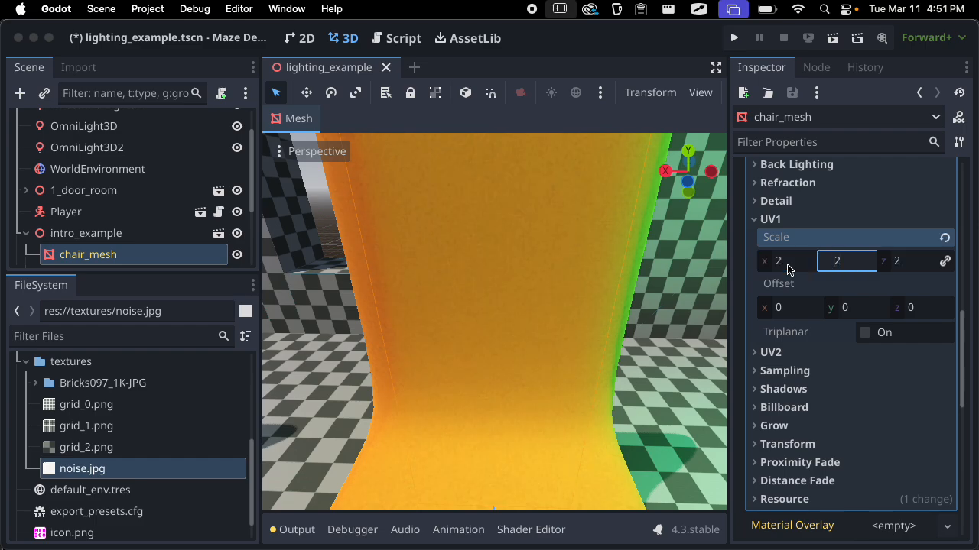
key("Tab")
scroll(585, 238, "down", 5)
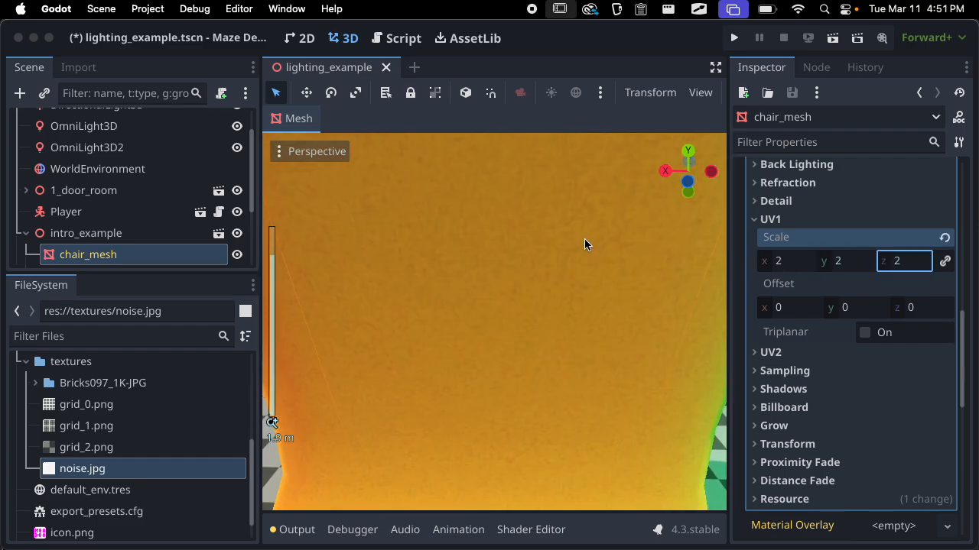
scroll(575, 244, "up", 5)
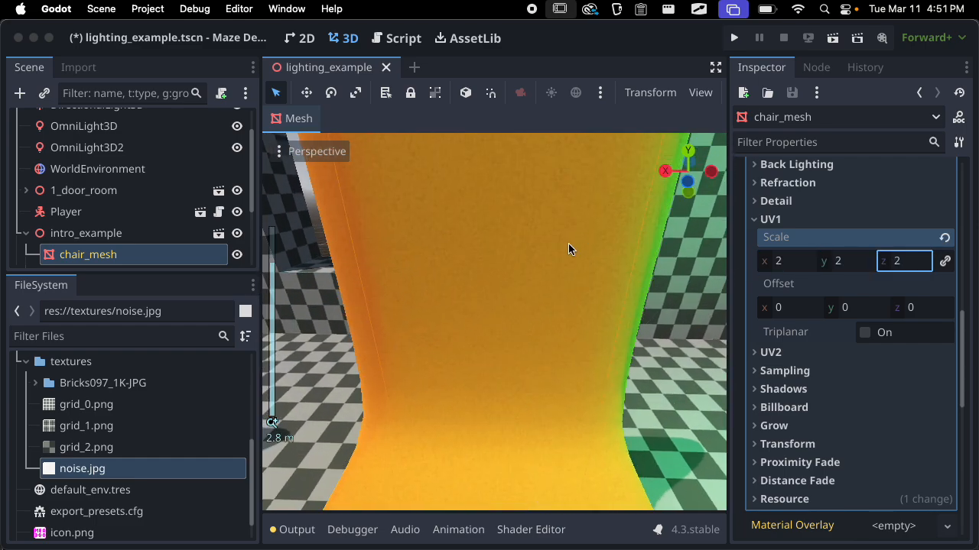
- Try a UV1 scale of 10 on all axes and view the chair's back near and far
left_click(796, 261)
type("10")
key("Tab")
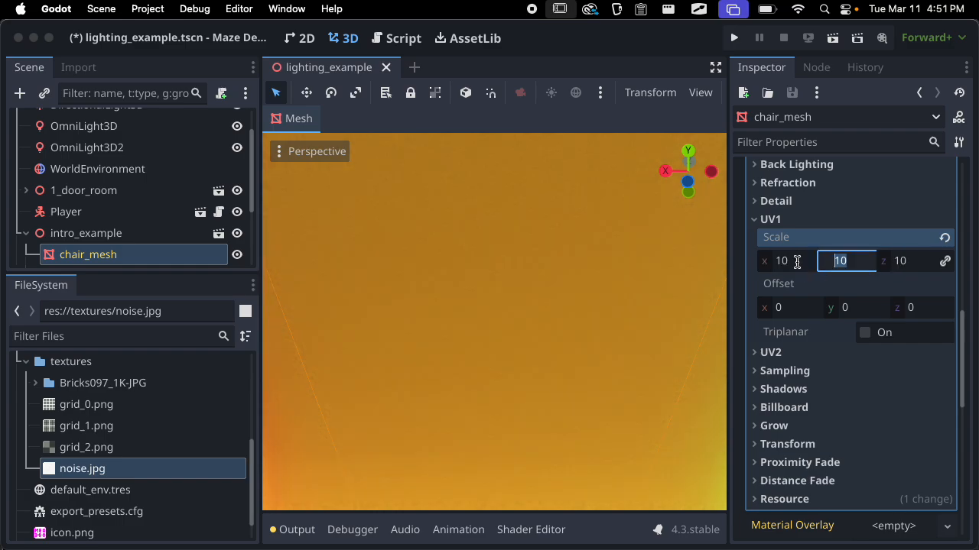
type("0")
key("Tab")
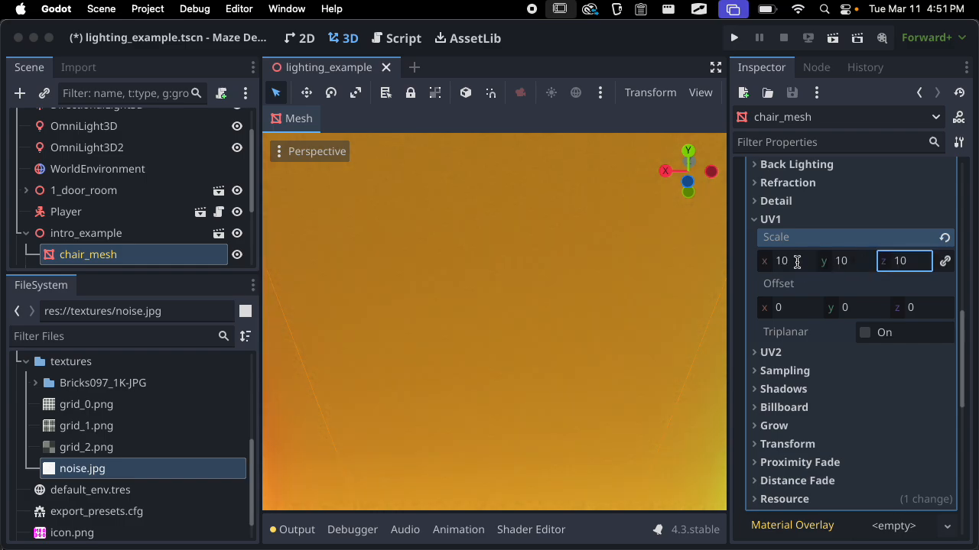
scroll(518, 276, "down", 4)
scroll(520, 283, "up", 5)
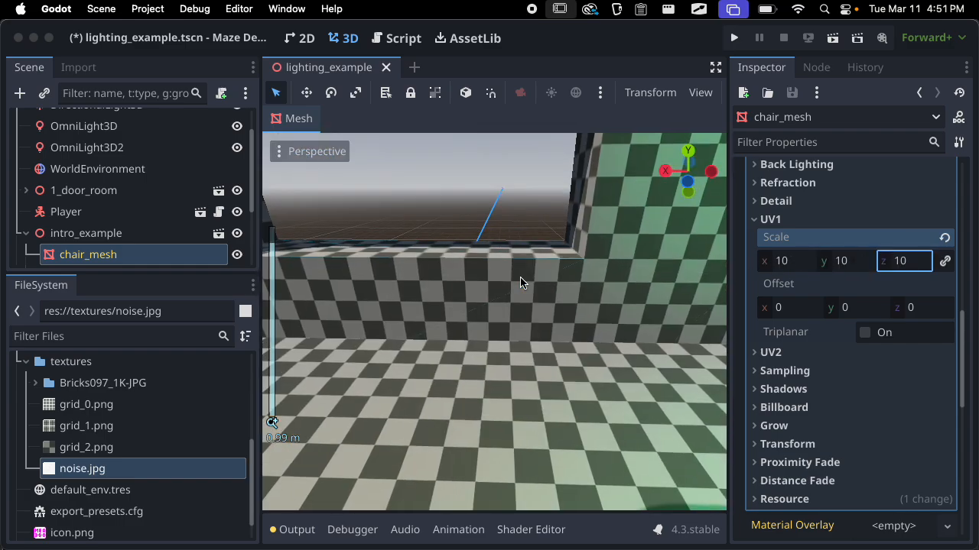
scroll(520, 283, "down", 5)
- Try a UV1 scale of 0.1 on all axes and inspect the enlarged noise on the chair
left_click(799, 268)
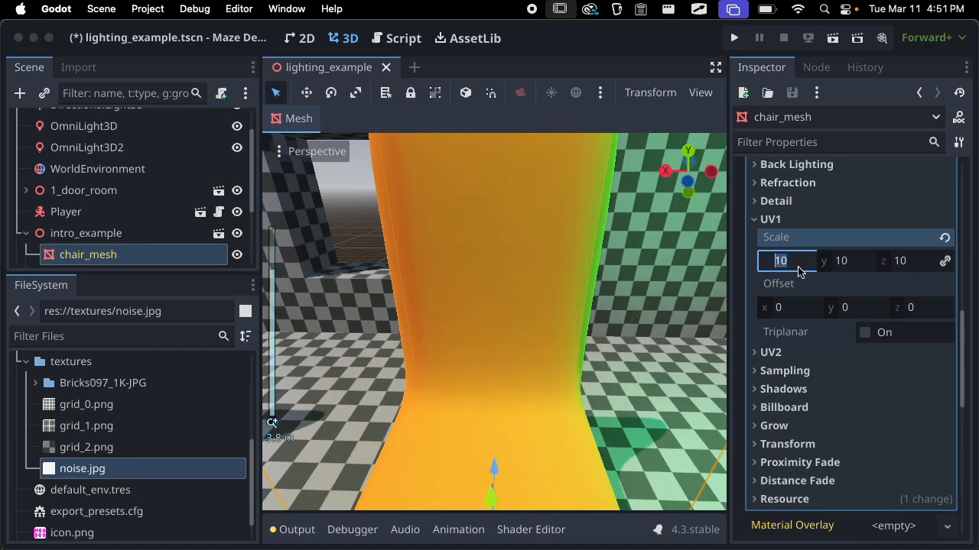
type("0.1")
key("Tab")
key("Tab")
type("0.1")
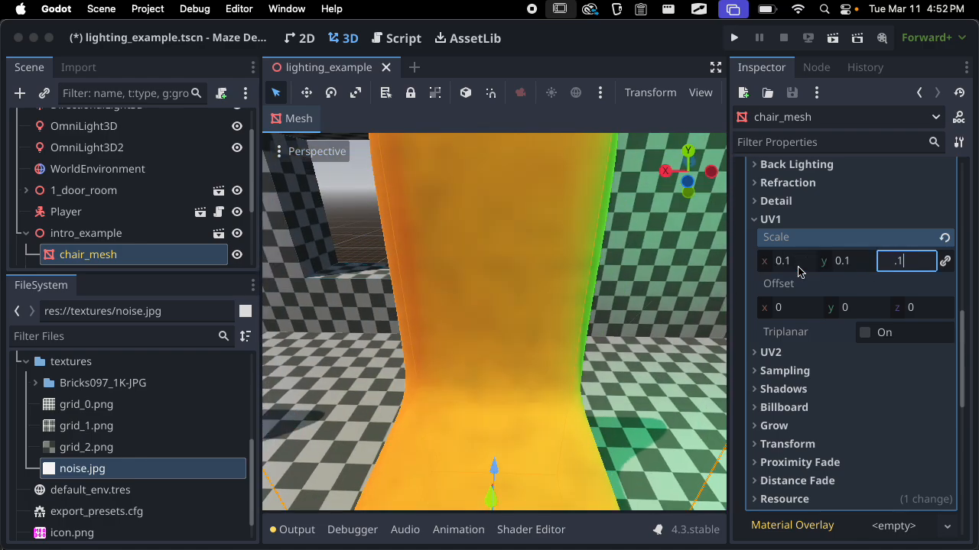
scroll(618, 312, "up", 1)
mouse_move(618, 312)
middle_mouse_down()
mouse_move(595, 207)
mouse_move(474, 274)
mouse_move(379, 351)
mouse_move(579, 300)
mouse_move(618, 313)
middle_mouse_up()
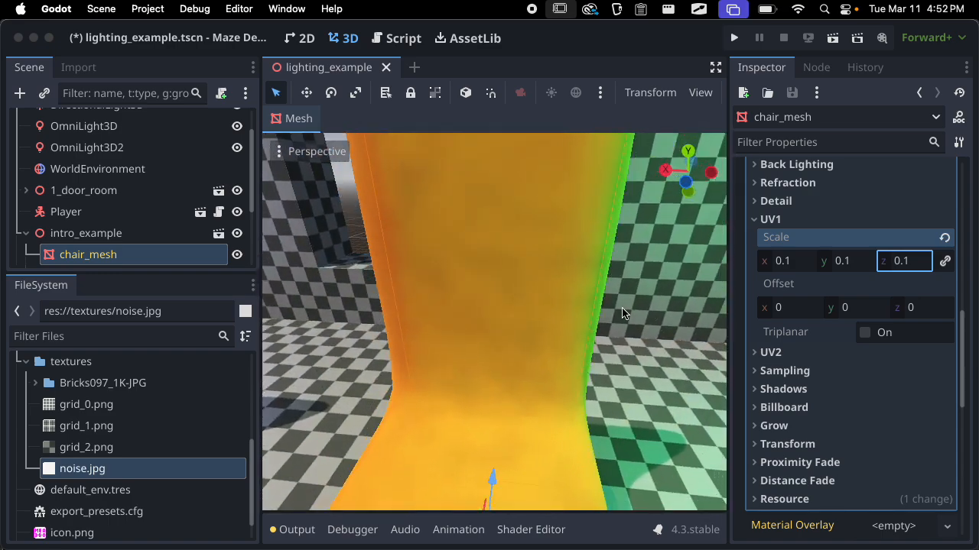
- Set the UV1 scale back to 2 on all axes and check the chair's back and seat
left_click(793, 260)
type("2")
key("Tab")
type("2")
key("Tab")
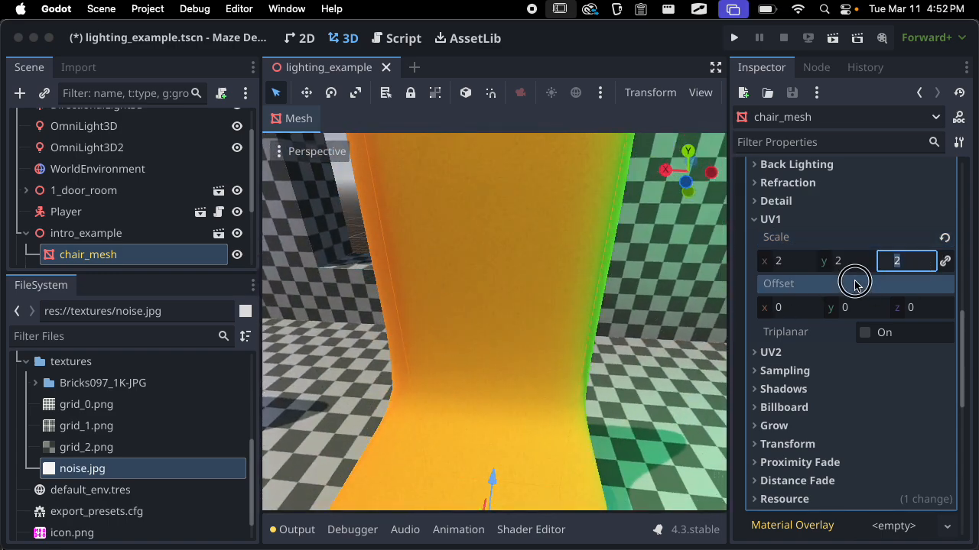
middle_click_drag(604, 325, 615, 273)
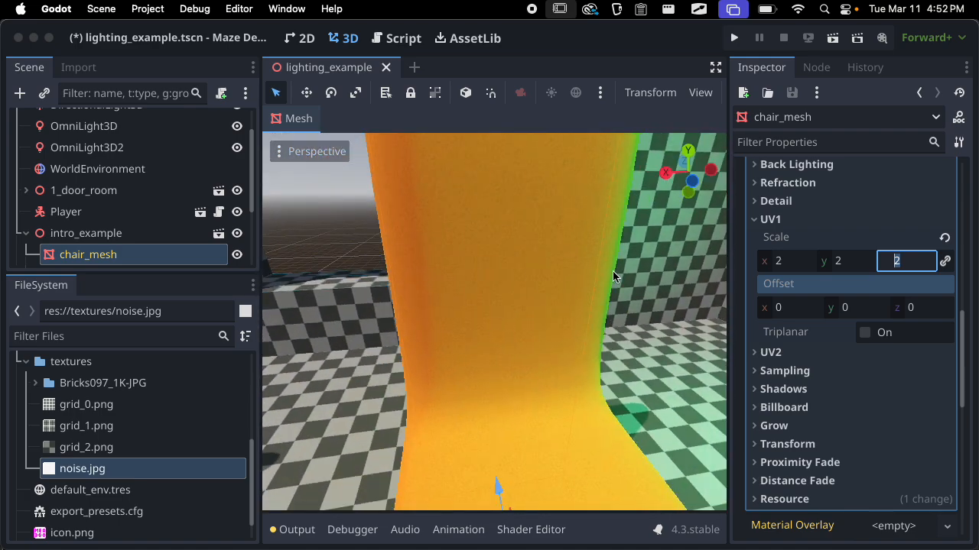
- Collapse the UV1 settings and compare the chair's texture from a distance and up close
left_click(757, 220)
scroll(564, 247, "down", 5)
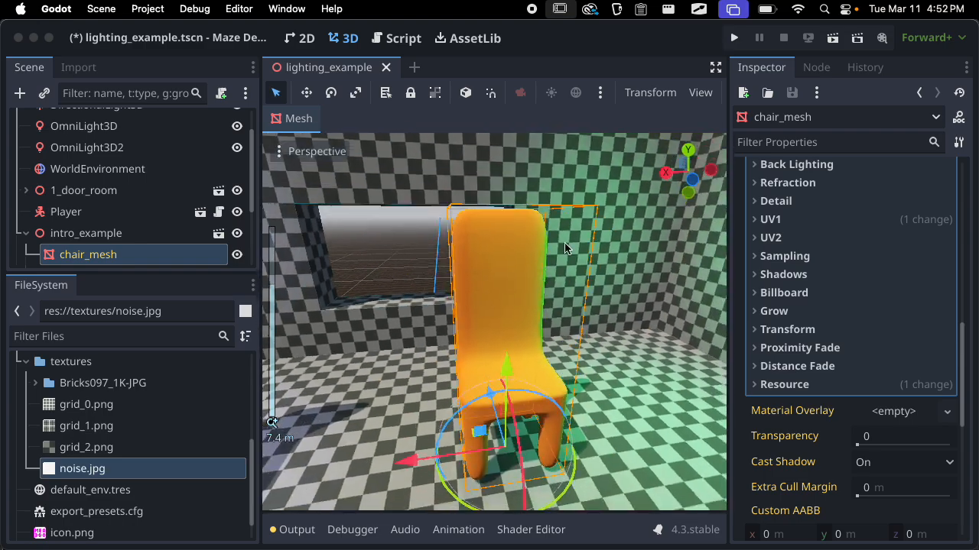
scroll(564, 247, "up", 10)
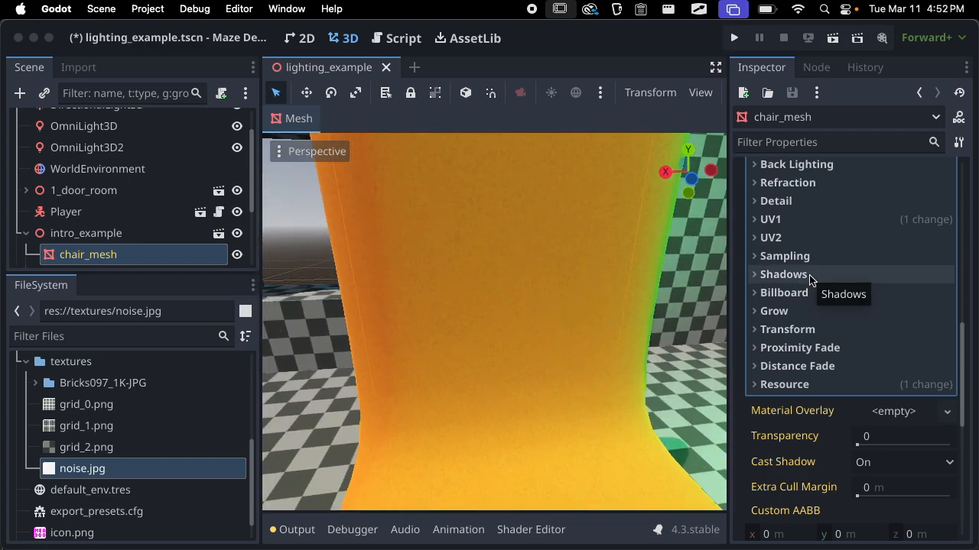
scroll(822, 301, "down", 3)
scroll(627, 298, "down", 6)
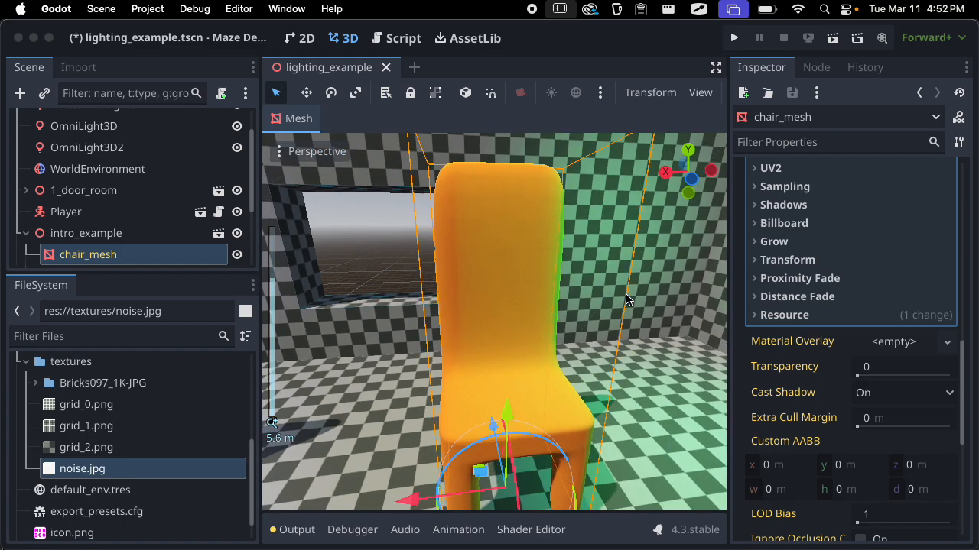
- Assign noise.jpg as the chair material's roughness texture and examine the surface up close
scroll(811, 250, "up", 3)
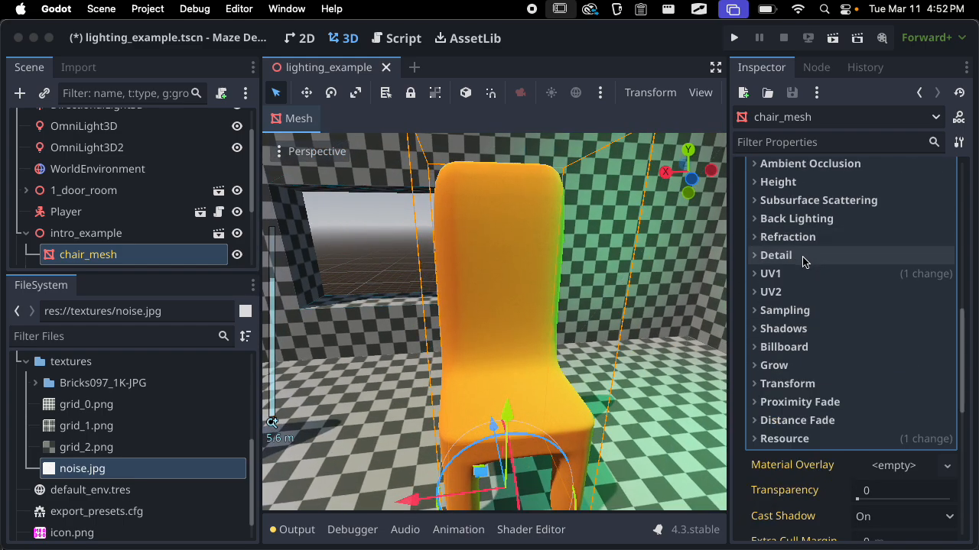
scroll(803, 253, "up", 1)
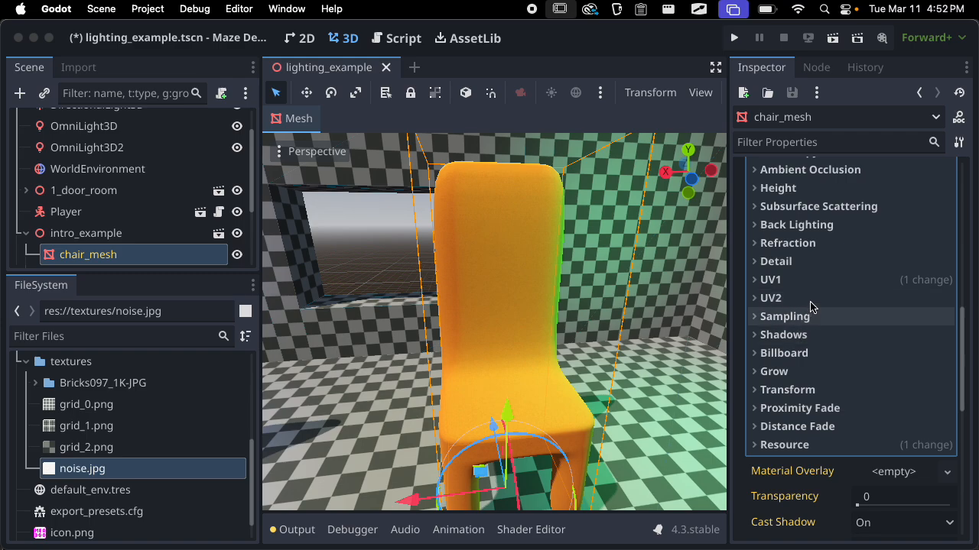
scroll(801, 255, "up", 1)
scroll(799, 267, "up", 5)
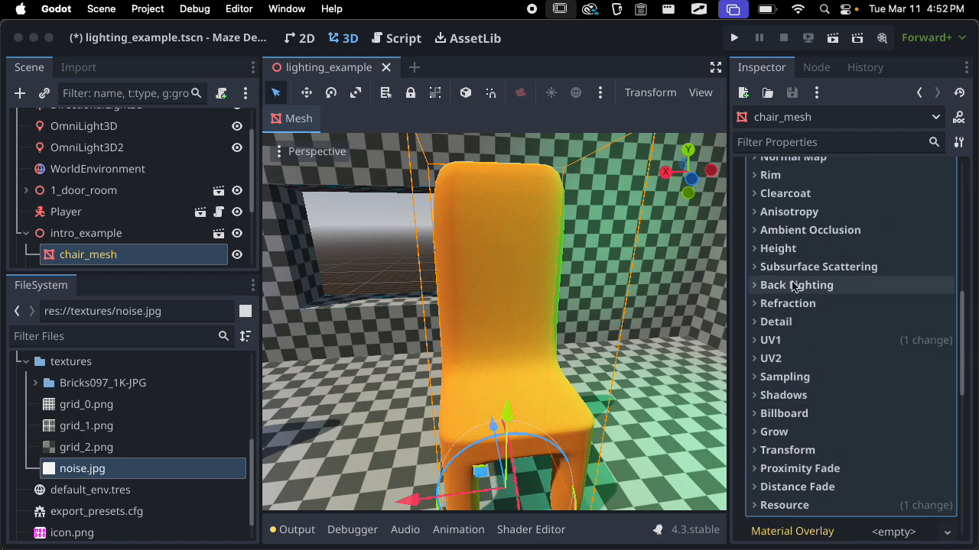
left_click(790, 183)
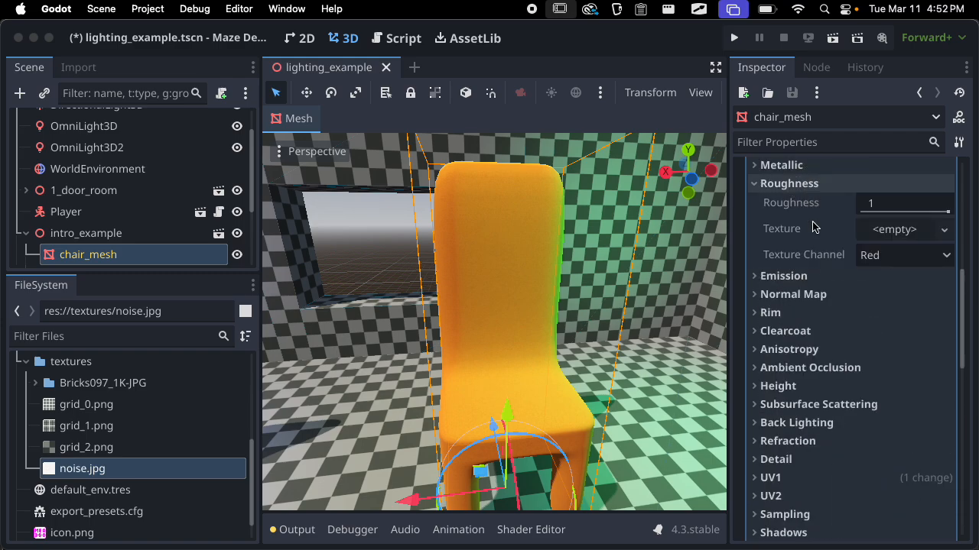
left_click_drag(104, 469, 887, 229)
middle_click_drag(498, 316, 431, 294)
scroll(440, 290, "up", 15)
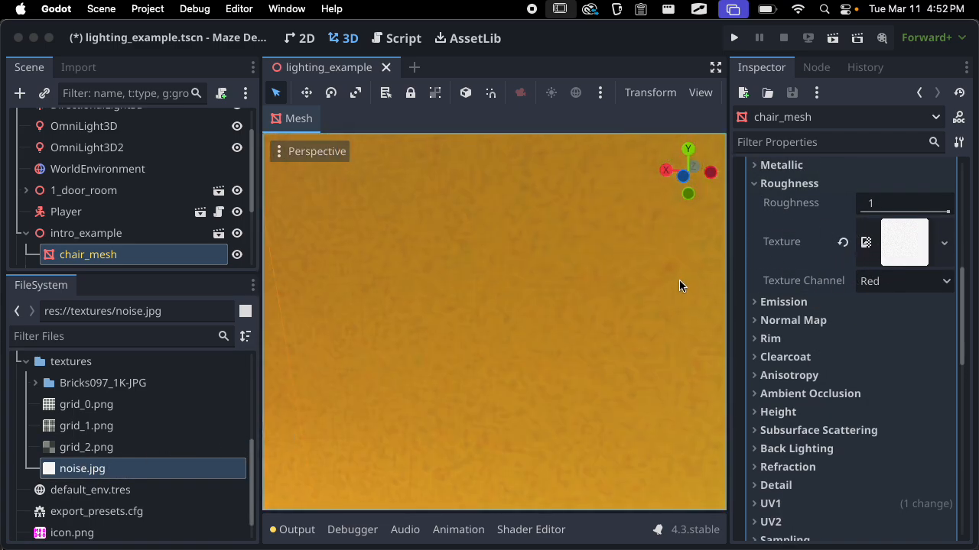
- Set the roughness texture channel to Gray and inspect the chair's back and seat
left_click(876, 283)
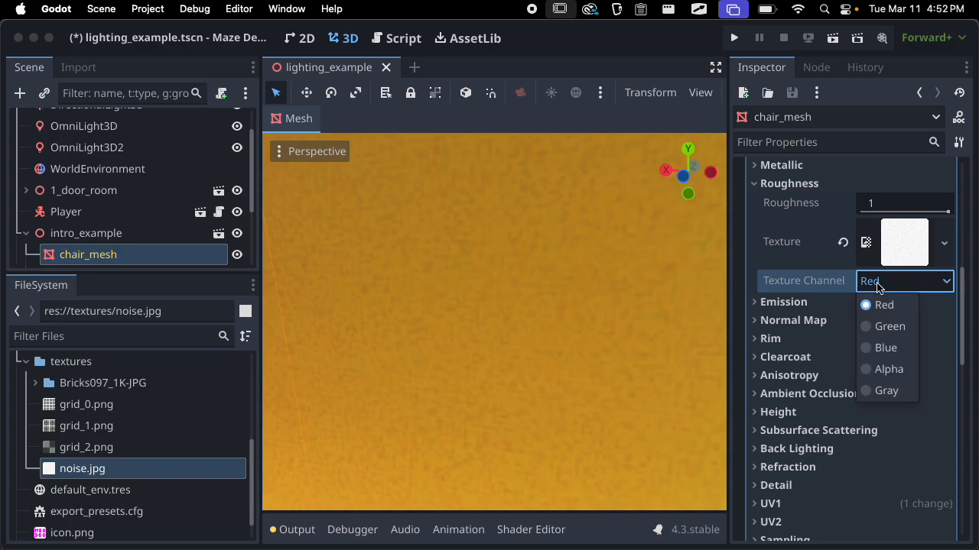
left_click(889, 390)
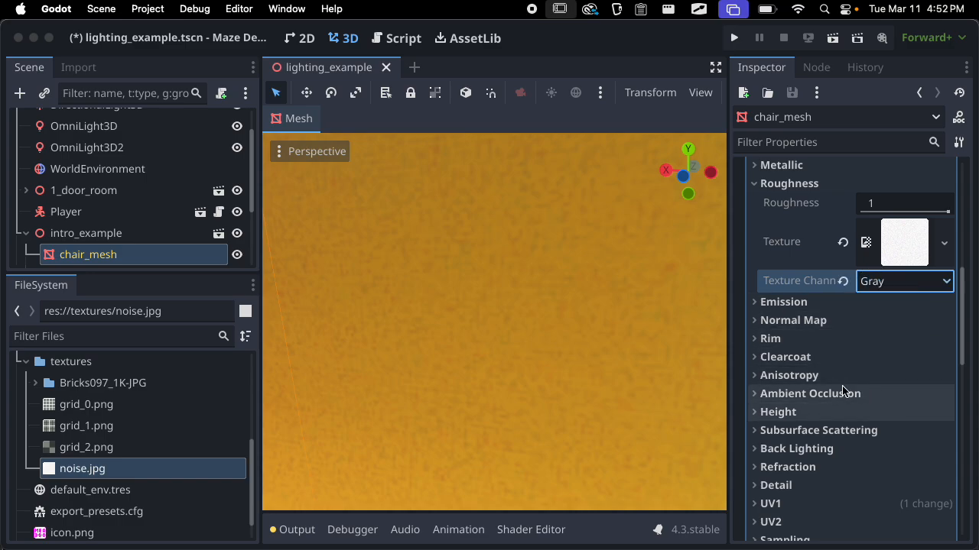
scroll(557, 288, "down", 8)
mouse_move(558, 288)
middle_mouse_down()
mouse_move(610, 290)
mouse_move(635, 324)
middle_mouse_up()
scroll(815, 309, "up", 3)
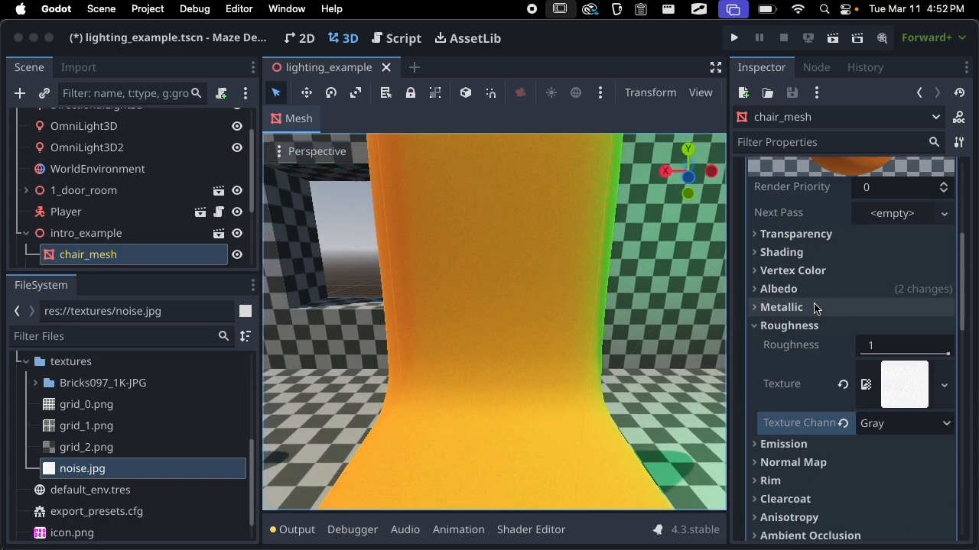
- Set the chair material's Metallic value to 1
left_click(780, 306)
scroll(816, 318, "down", 2)
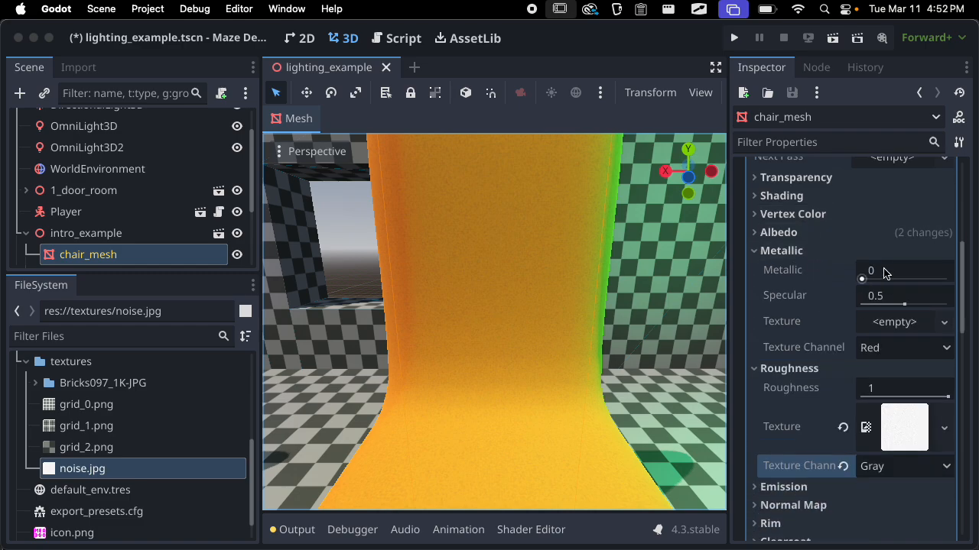
left_click(868, 278)
type("1")
key("Return")
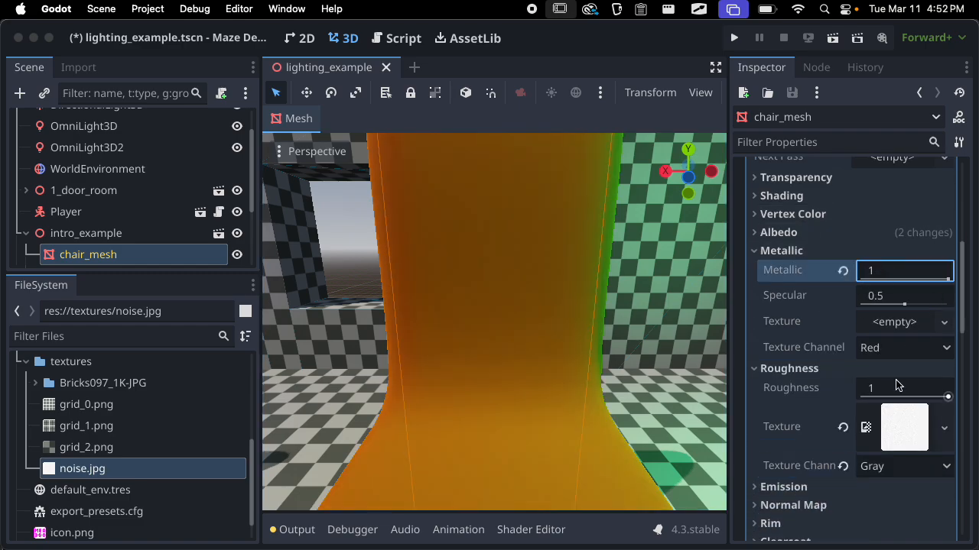
- Lower the chair material's roughness to 0, raise it slightly, and examine the reflections up close and from a distance
left_click_drag(920, 397, 861, 398)
middle_click_drag(473, 271, 541, 223)
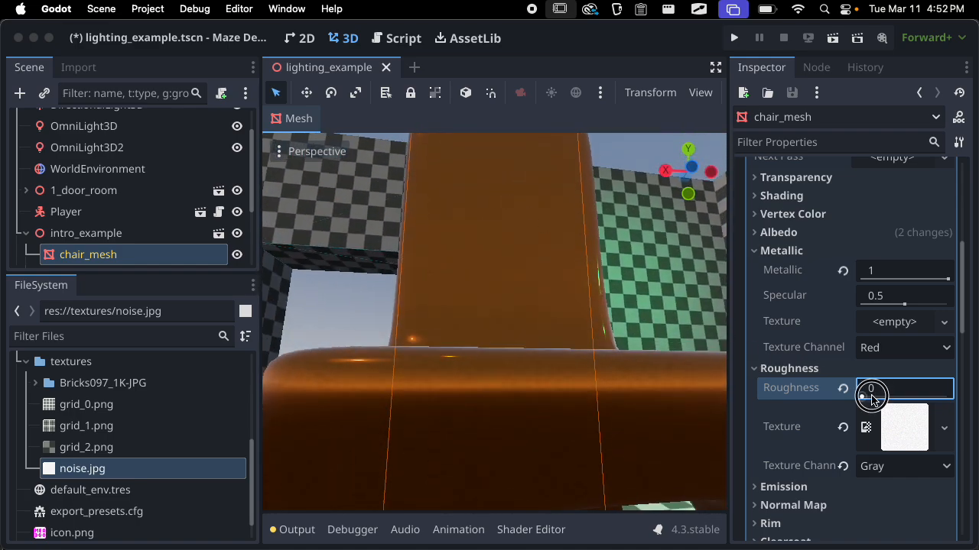
left_click_drag(871, 396, 891, 396)
middle_click_drag(573, 327, 608, 331)
scroll(496, 347, "down", 1)
scroll(501, 342, "down", 10)
left_click(815, 370)
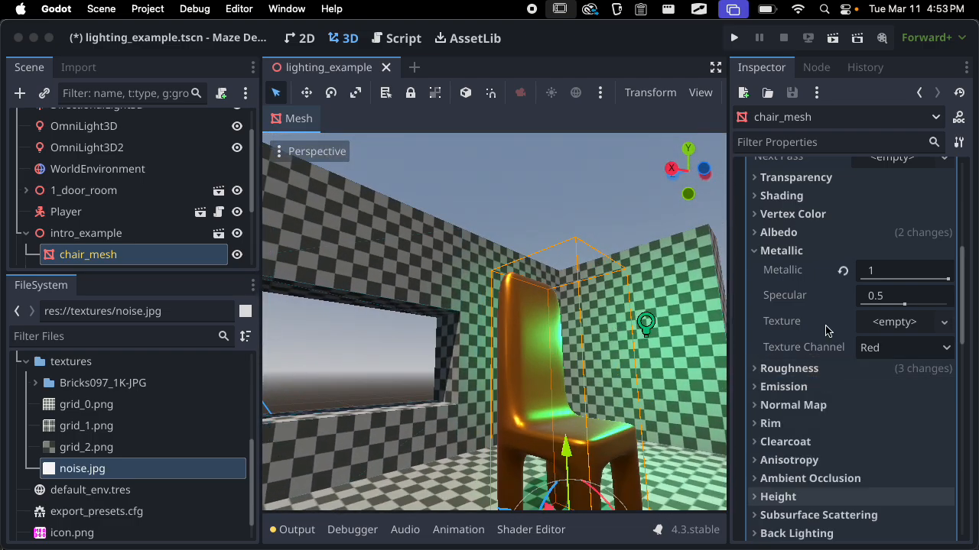
- Reset the chair material's metallic and roughness amounts to their defaults and clear the roughness texture
left_click(842, 270)
left_click(809, 253)
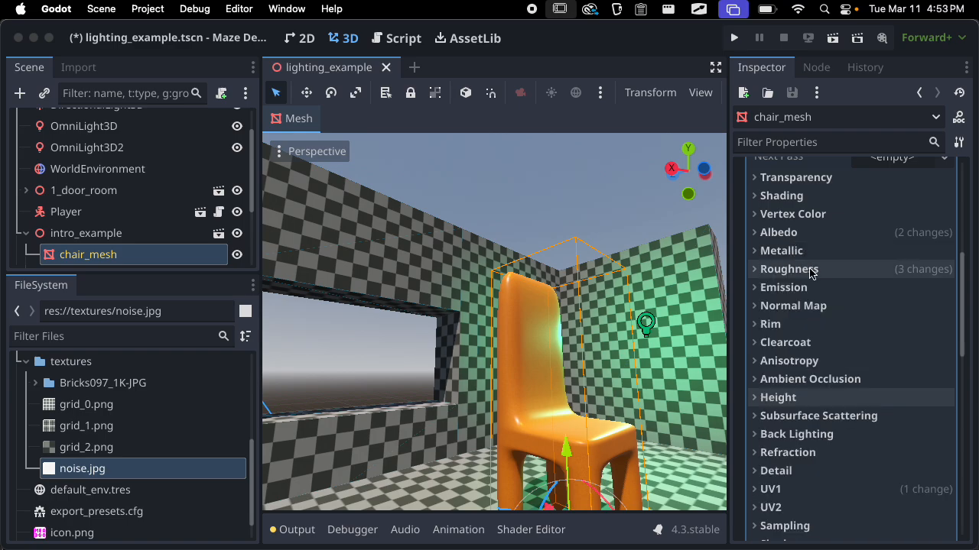
left_click(824, 272)
left_click(841, 289)
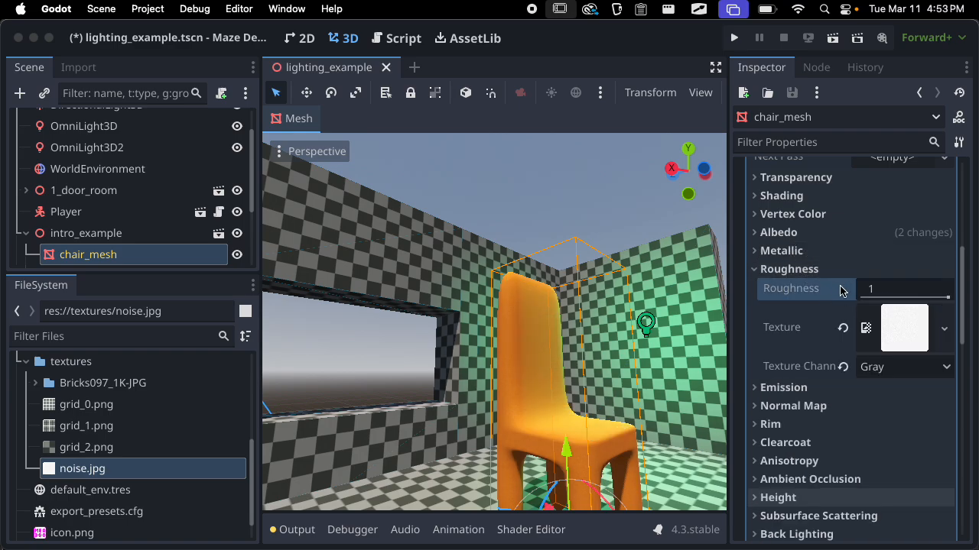
left_click(841, 327)
left_click(789, 269)
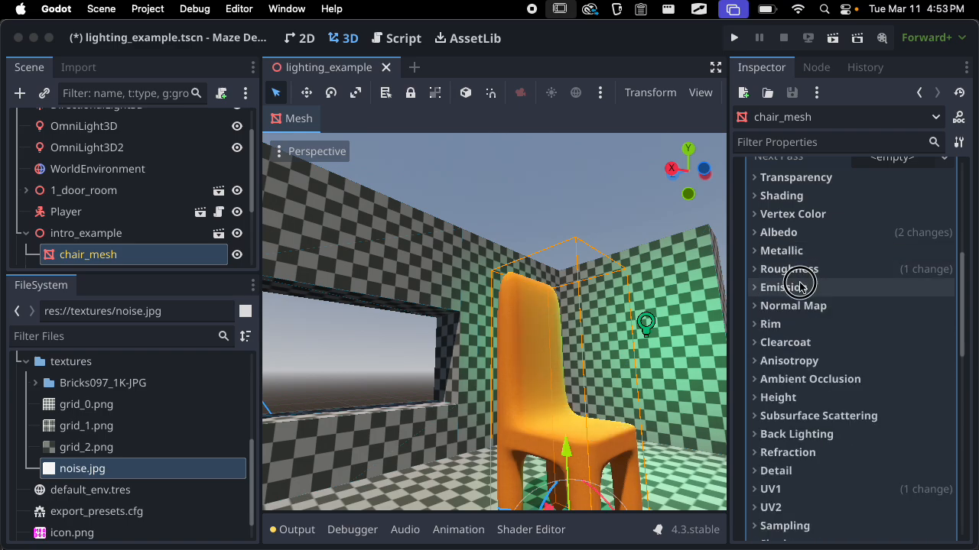
- Enable emission on the chair material, assign noise.jpg as its emission texture, and view the chair
left_click(782, 287)
left_click_drag(89, 478, 868, 308)
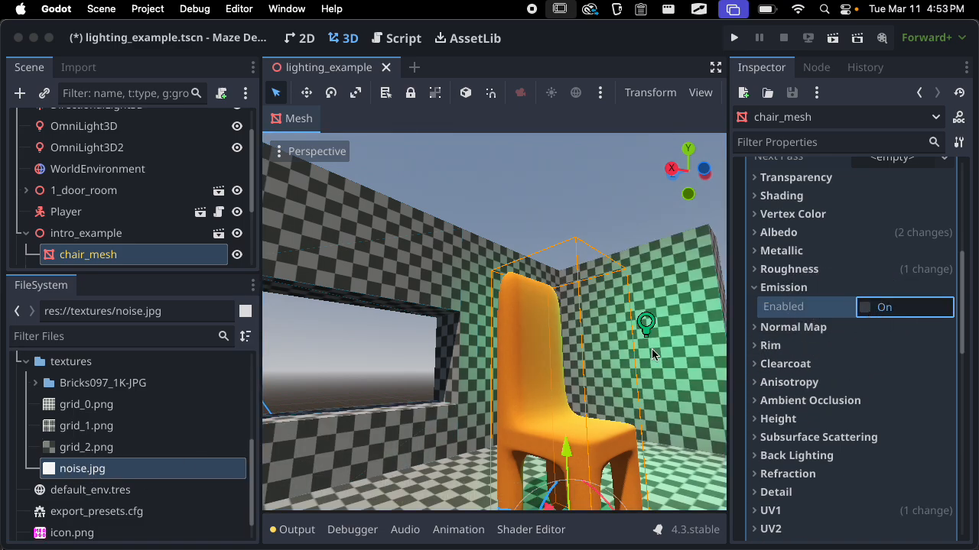
left_click(865, 308)
left_click_drag(74, 475, 891, 432)
middle_click_drag(608, 396, 510, 385)
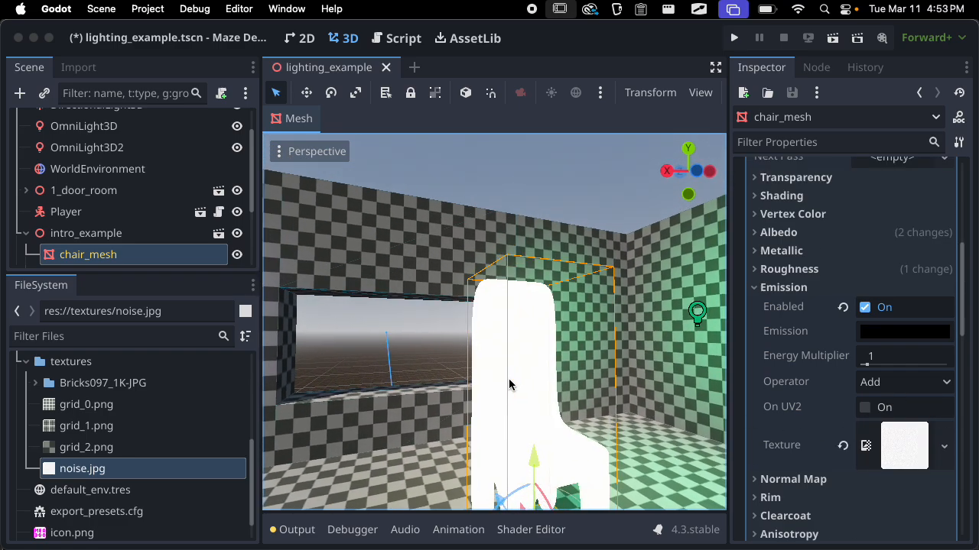
scroll(890, 369, "up", 3)
scroll(896, 370, "down", 3)
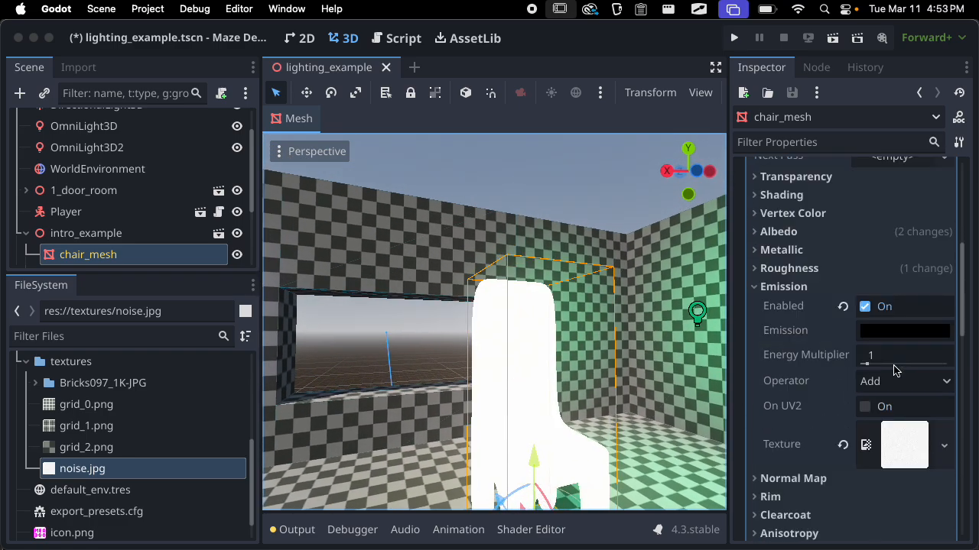
- Reduce the emission energy multiplier to 0, then set it to 0.28
left_click_drag(867, 365, 862, 363)
scroll(634, 378, "up", 5)
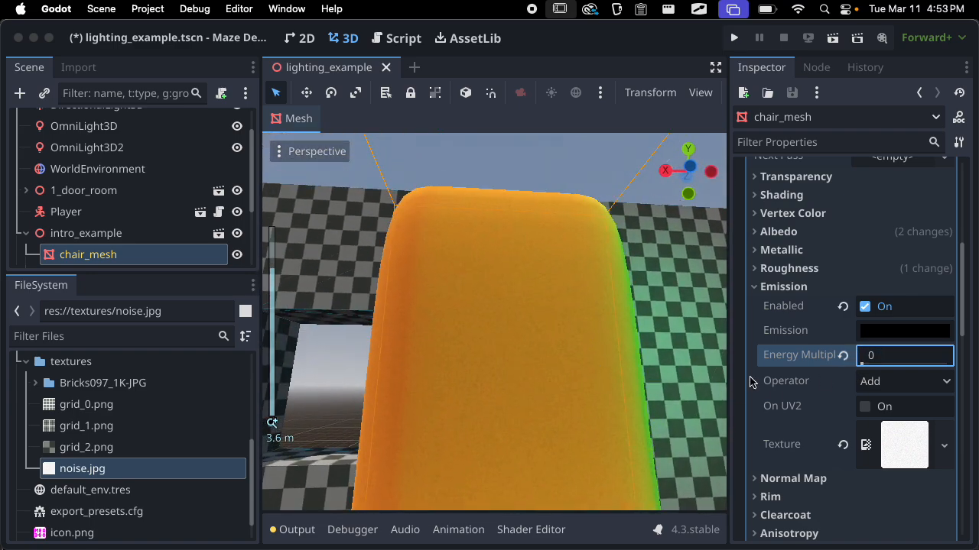
type("0.28")
- Change the emission operator to Multiply and inspect the chair's surface from several angles
left_click(881, 381)
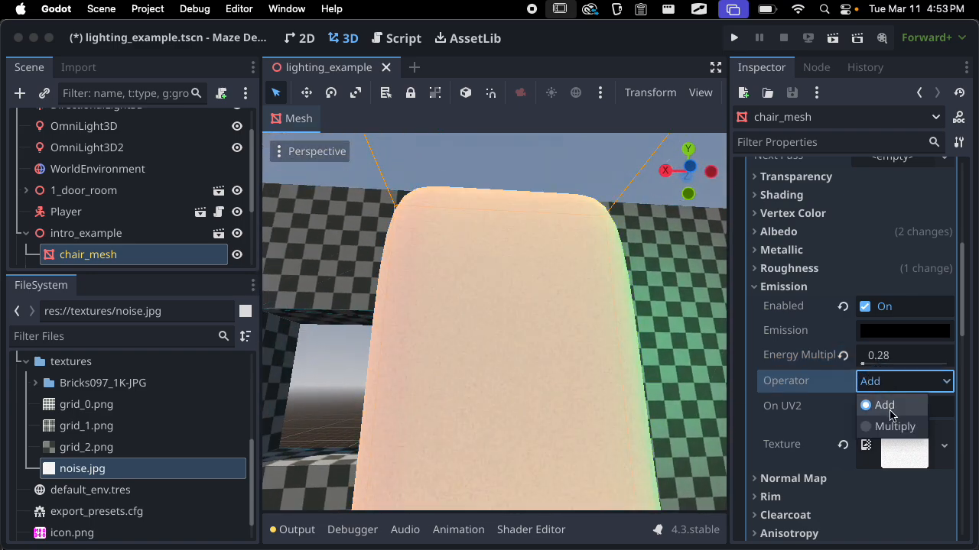
left_click(879, 426)
scroll(572, 335, "down", 6)
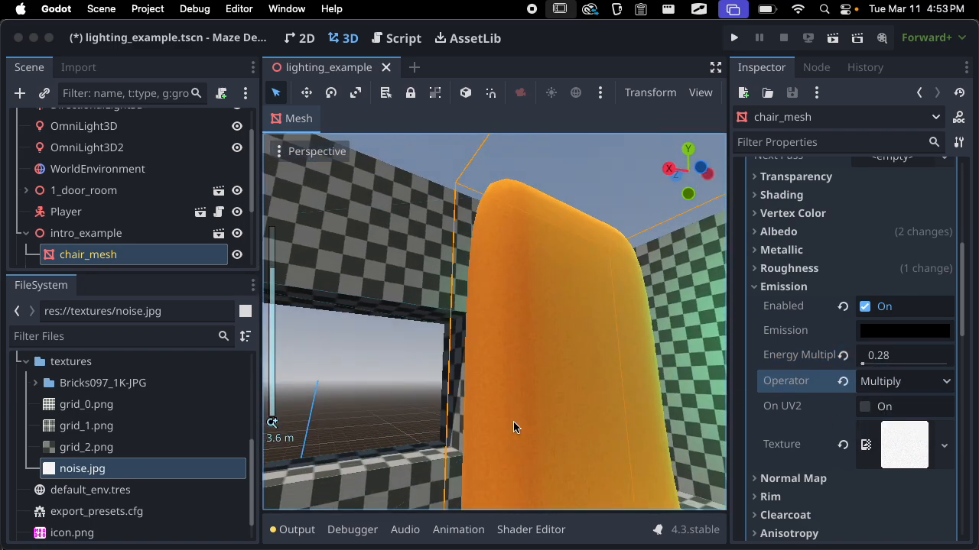
scroll(609, 313, "up", 10)
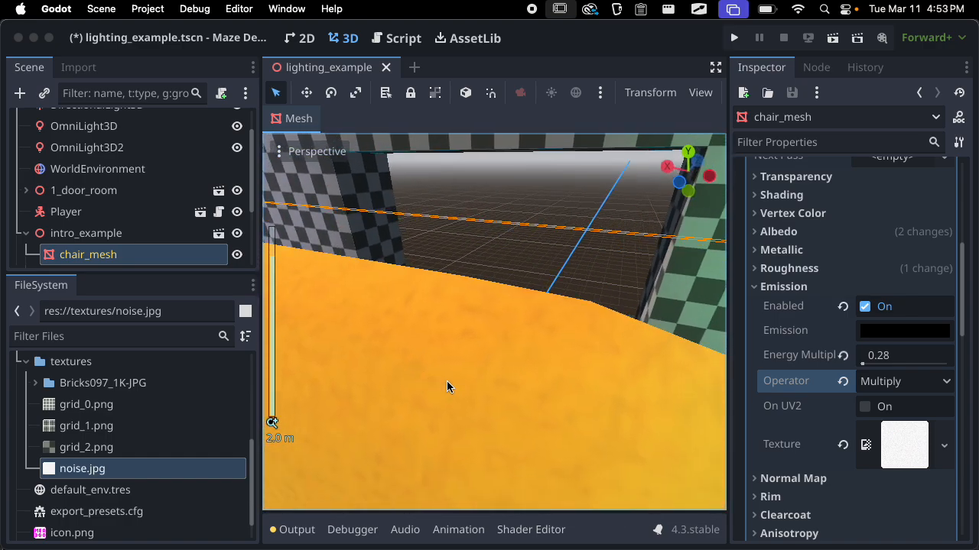
scroll(446, 381, "down", 6)
middle_click_drag(467, 377, 442, 286)
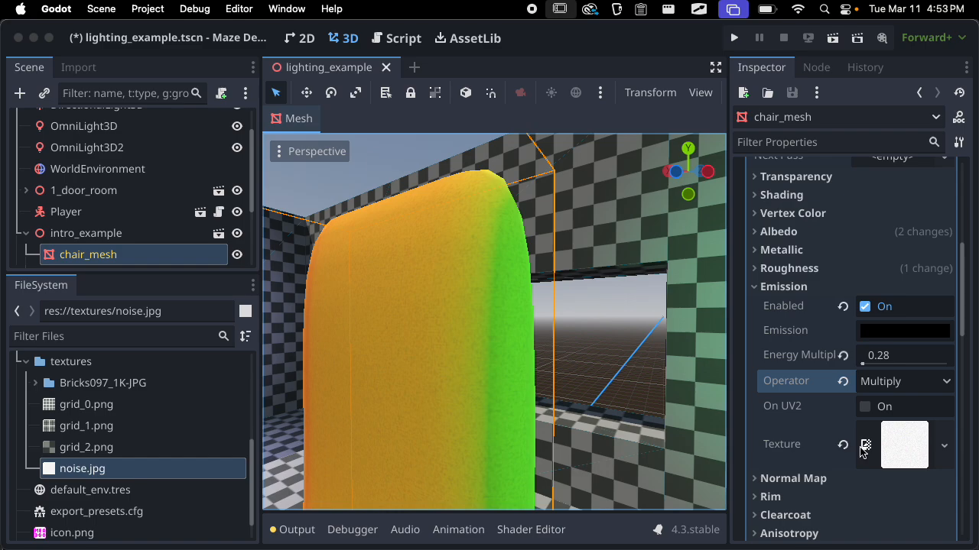
- Disable emission on the chair material and save the scene
left_click(940, 448)
key("Escape")
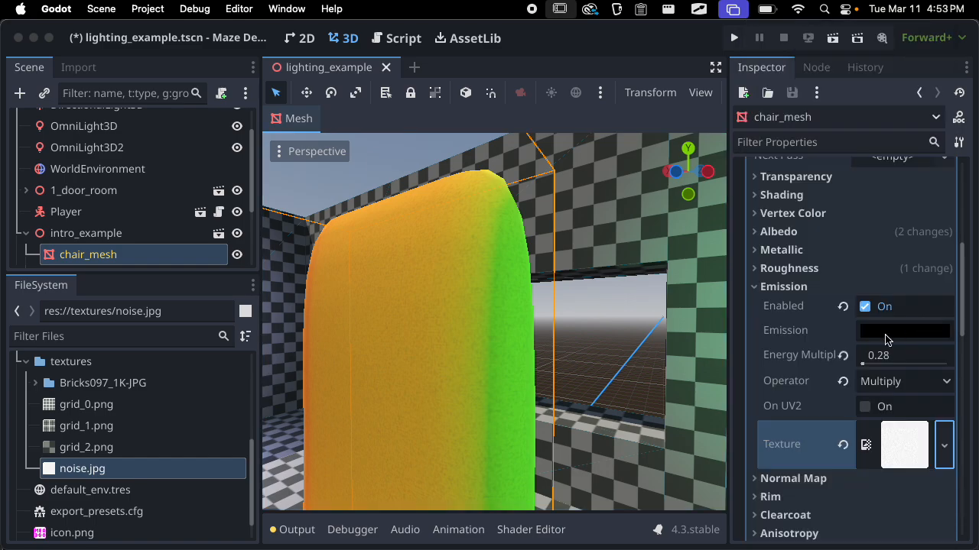
left_click(865, 305)
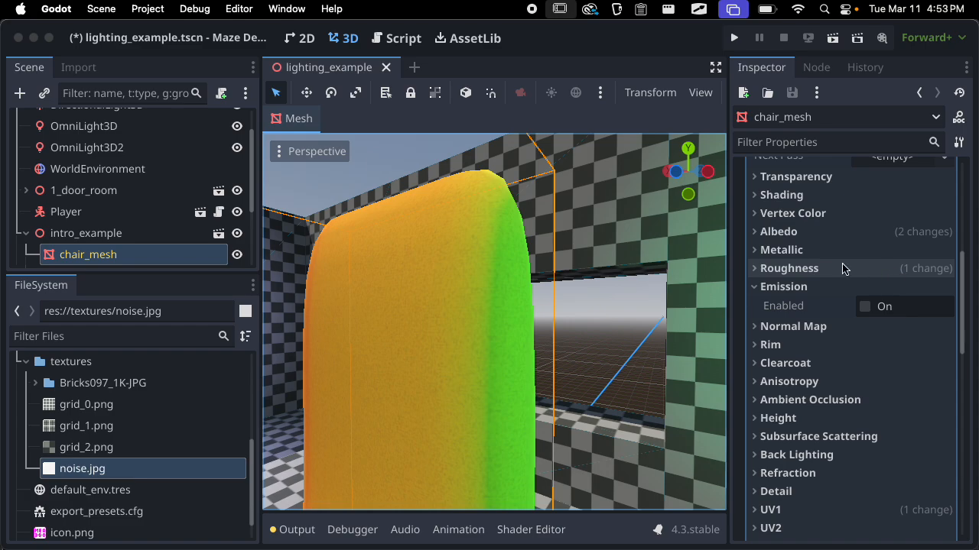
key("super+s")
- Reset the roughness texture channel to its default, check the chair, and collapse the roughness and emission settings
left_click(821, 271)
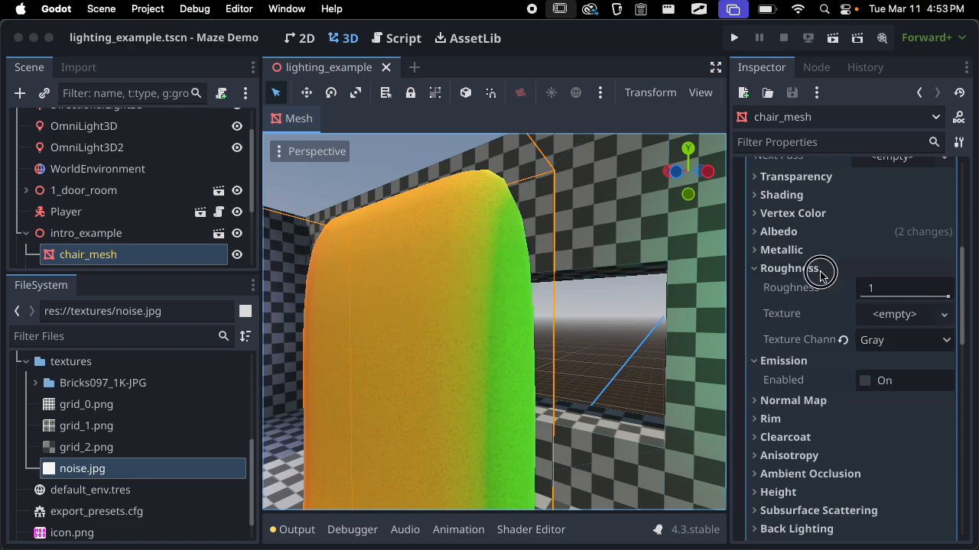
left_click(844, 340)
left_click(803, 275)
scroll(595, 298, "left", 5)
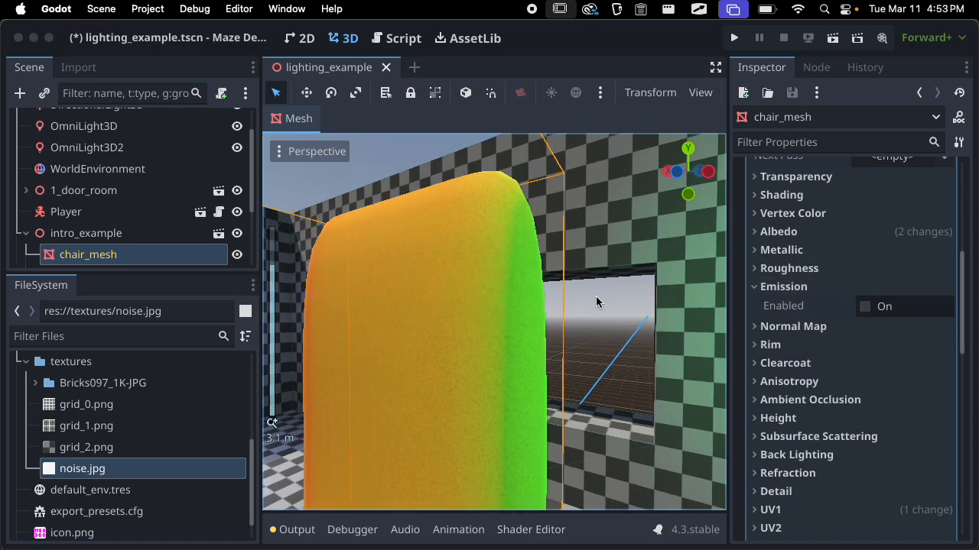
scroll(570, 312, "down", 6)
left_click(788, 286)
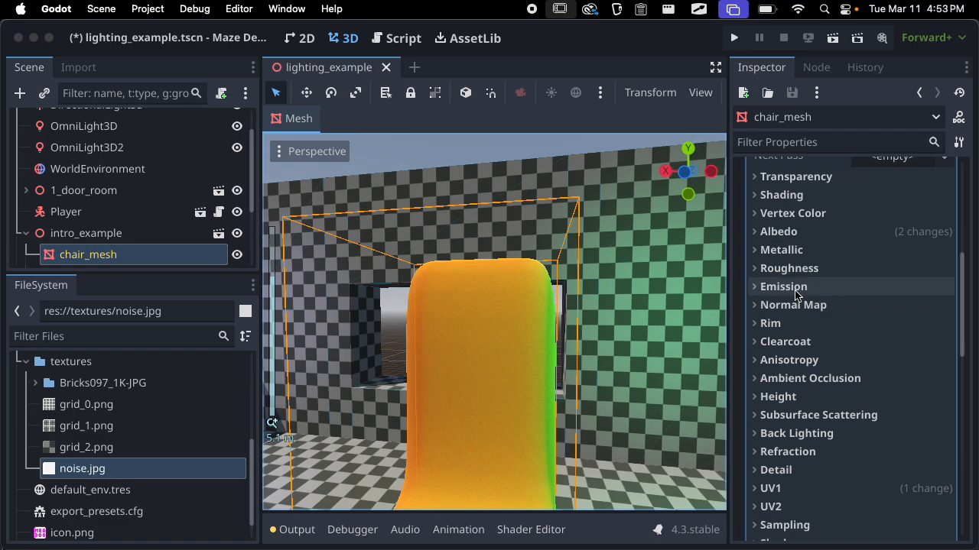
- Enable emission on the chair material again and clear its noise texture
left_click(788, 287)
left_click(863, 307)
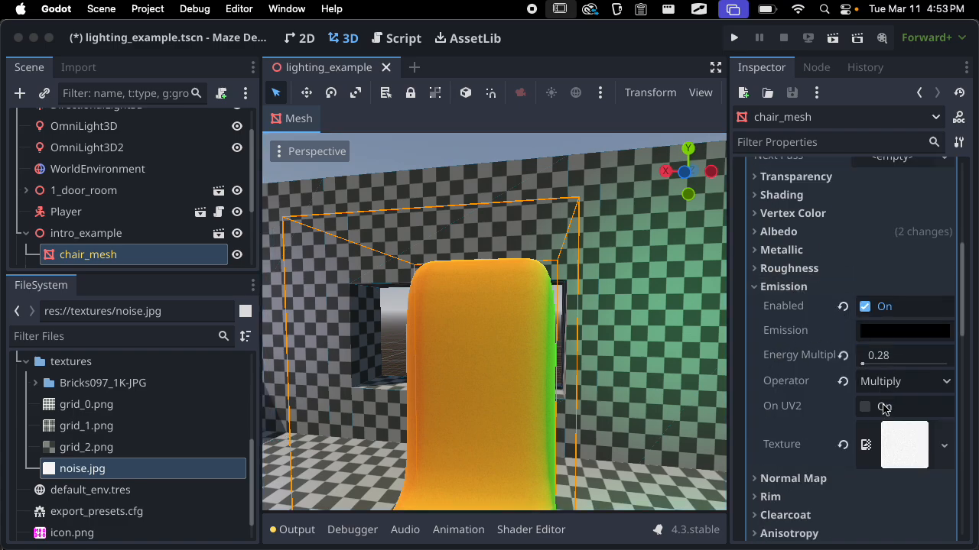
left_click(843, 445)
- Assign a new GradientTexture2D as the emission texture
scroll(887, 374, "down", 1)
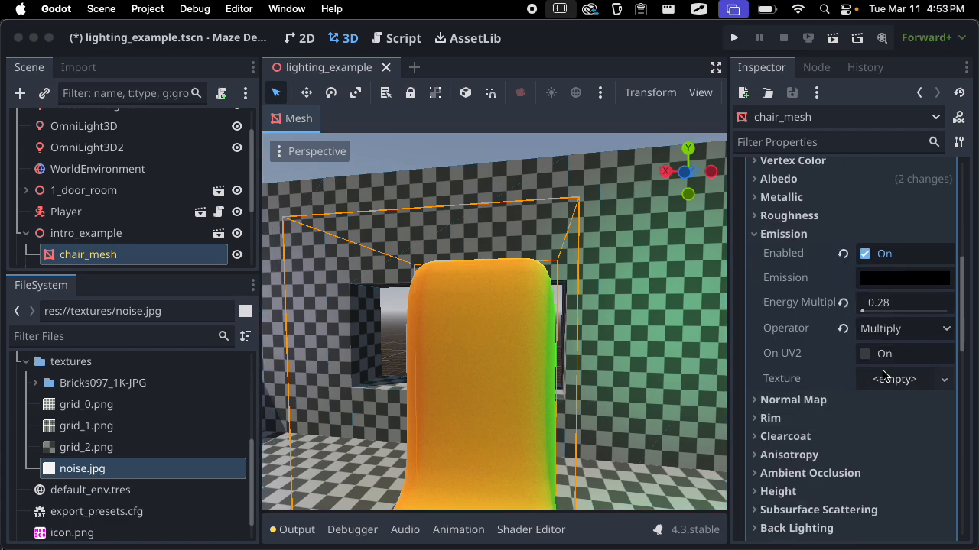
scroll(906, 378, "down", 2)
left_click(906, 324)
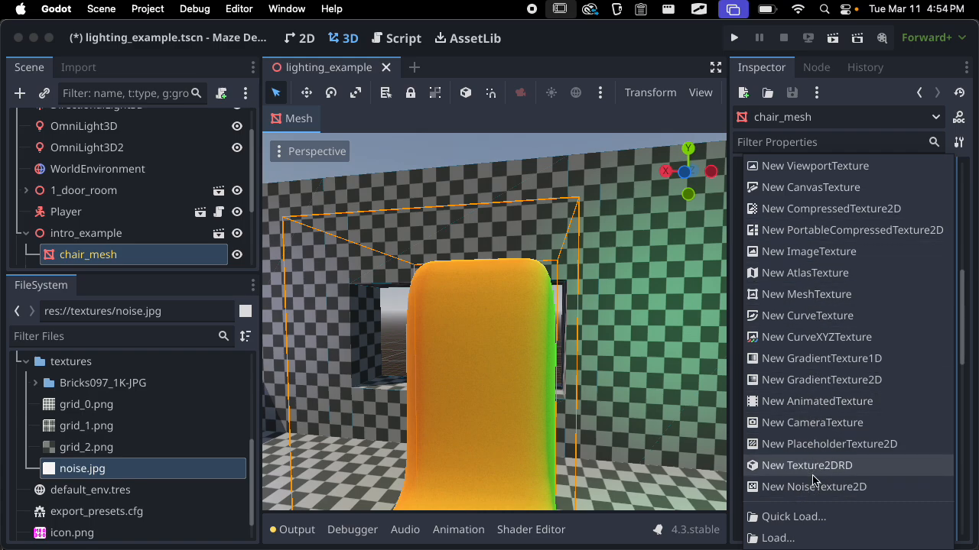
left_click(822, 380)
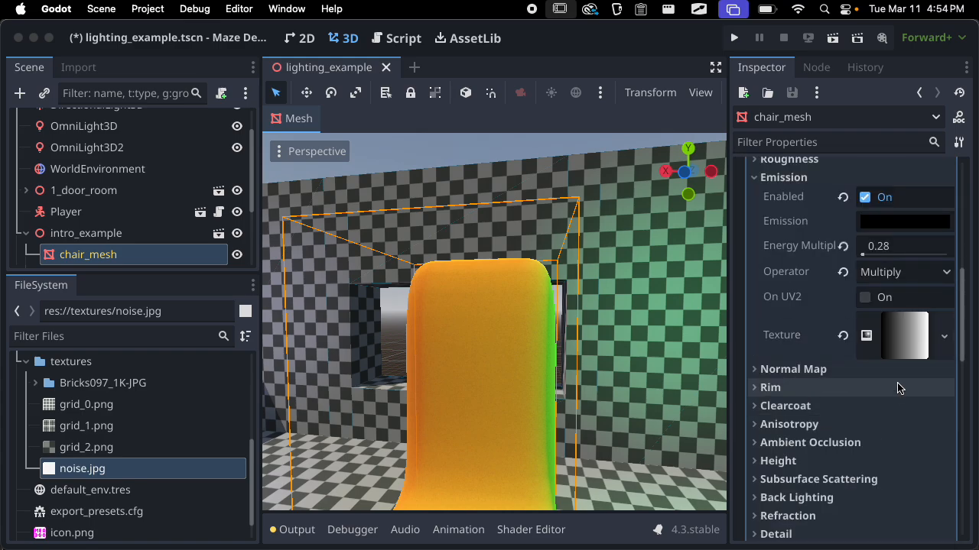
- Open the emission gradient texture for editing and move its fill handles to run diagonally from lower left to upper right
left_click(917, 334)
scroll(878, 370, "down", 2)
middle_click_drag(612, 367, 634, 312)
left_click_drag(767, 340, 829, 364)
left_click_drag(945, 339, 795, 472)
scroll(835, 455, "down", 5)
left_click(896, 412)
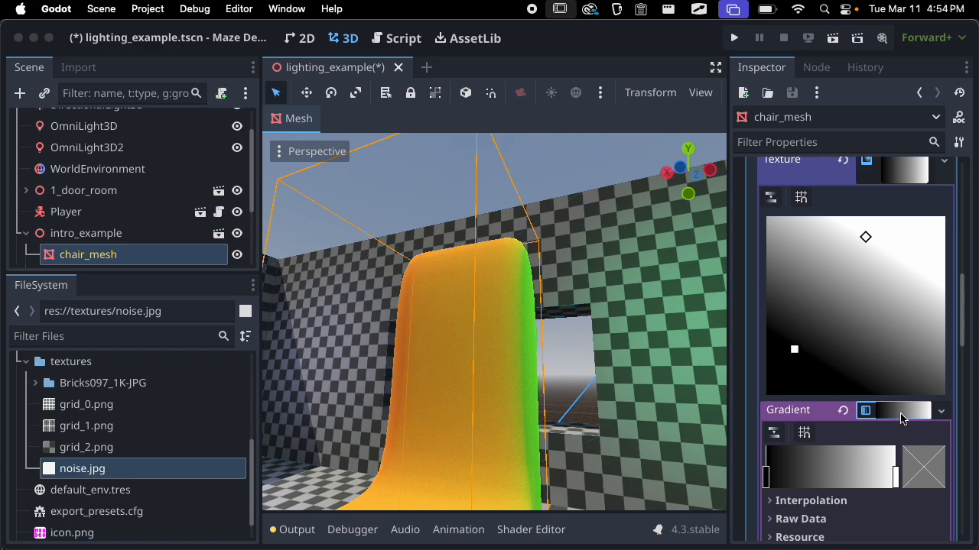
- Raise the emission energy multiplier to 5.09 and check the effect on the chair
scroll(853, 480, "up", 6)
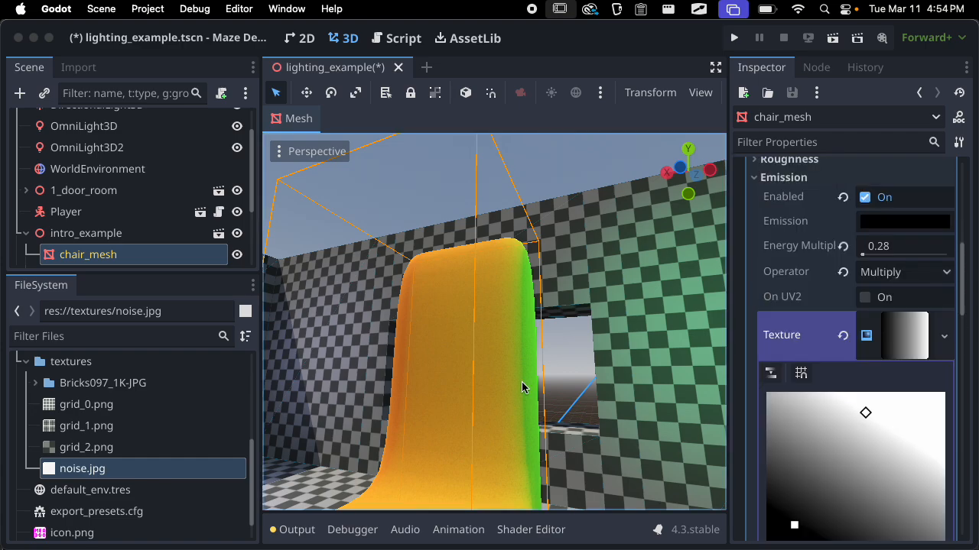
scroll(572, 380, "down", 5)
scroll(579, 358, "down", 5)
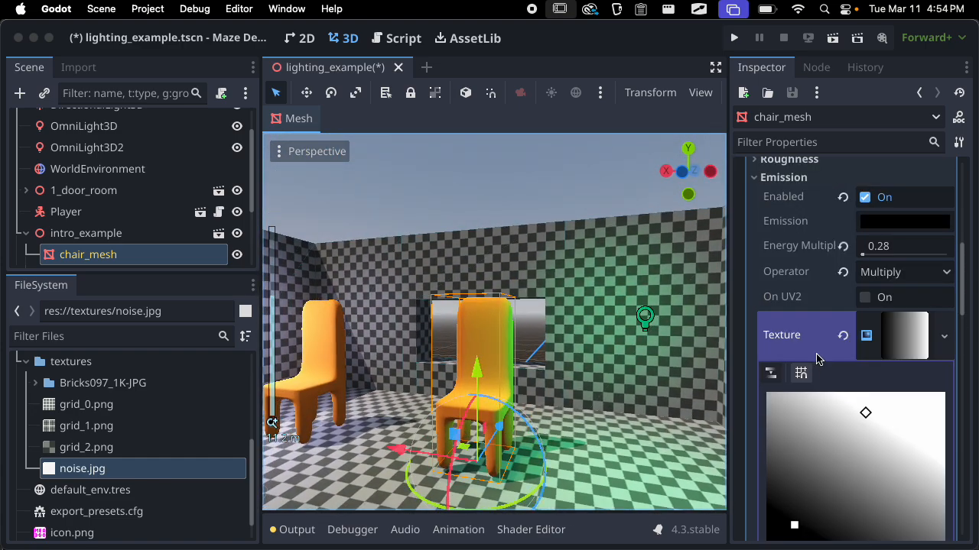
scroll(843, 292, "up", 1)
left_click(870, 284)
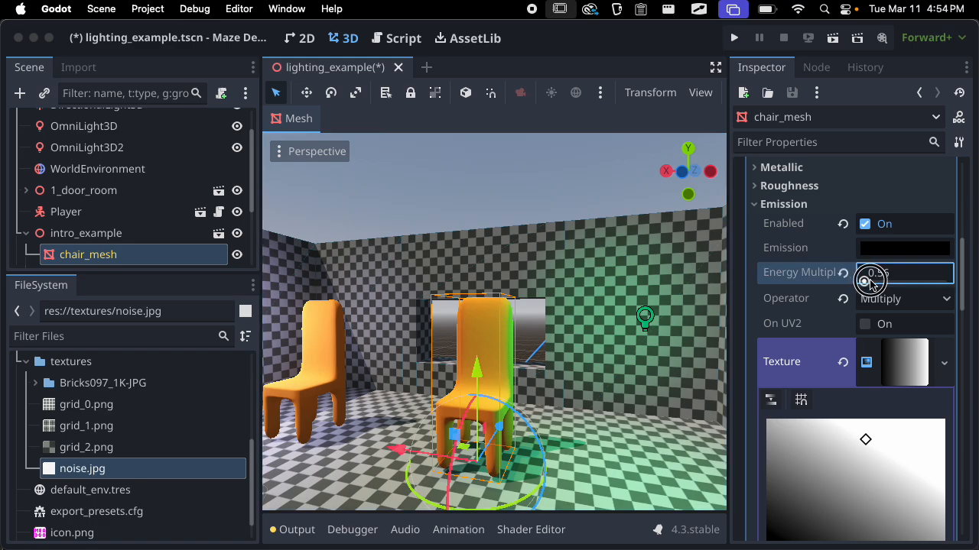
scroll(607, 312, "up", 5)
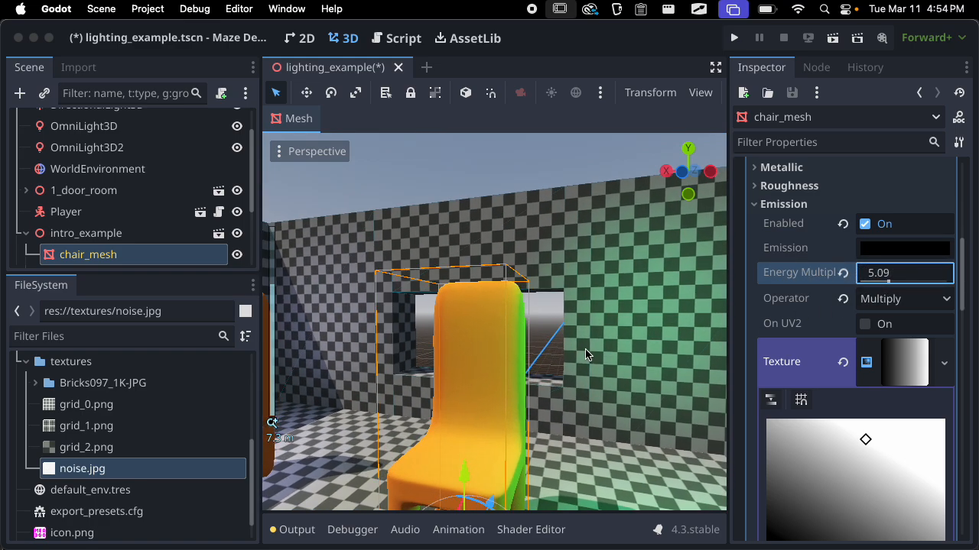
- Stretch the emission gradient across the full texture, from its lower-left corner to its upper-right corner
scroll(847, 438, "down", 4)
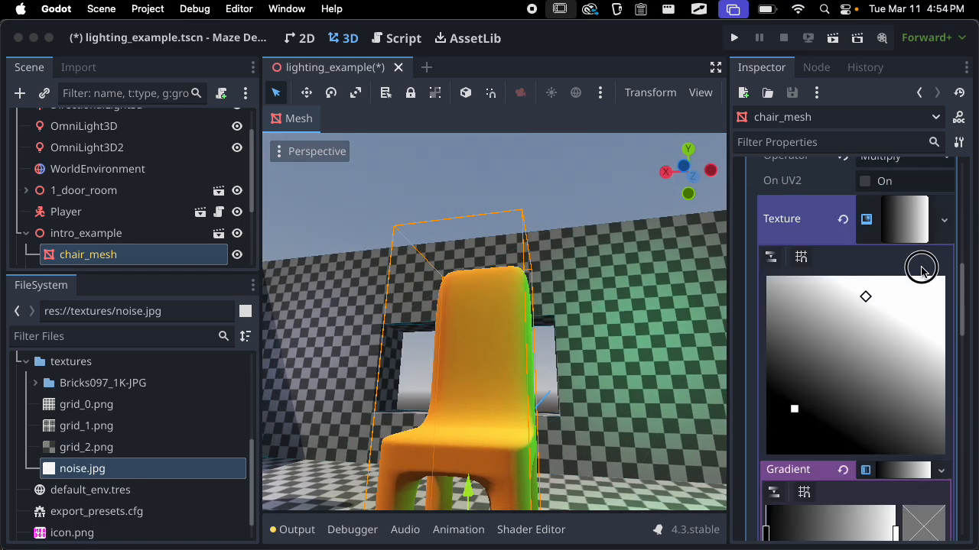
left_click_drag(864, 300, 950, 273)
left_click_drag(794, 408, 766, 455)
middle_click_drag(601, 433, 698, 389)
scroll(698, 389, "down", 4)
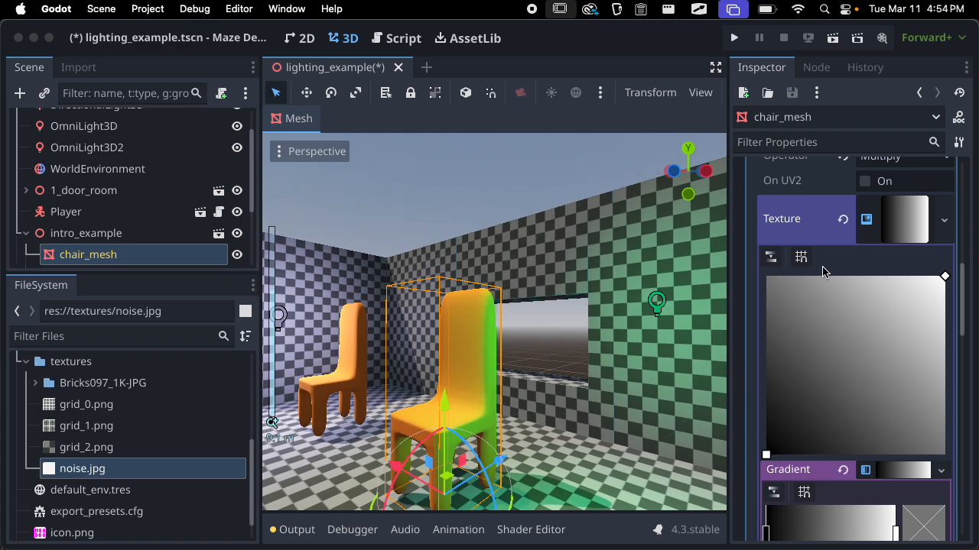
- Set the emission energy multiplier to 1 and change the emission color to a very light gray
scroll(824, 271, "up", 4)
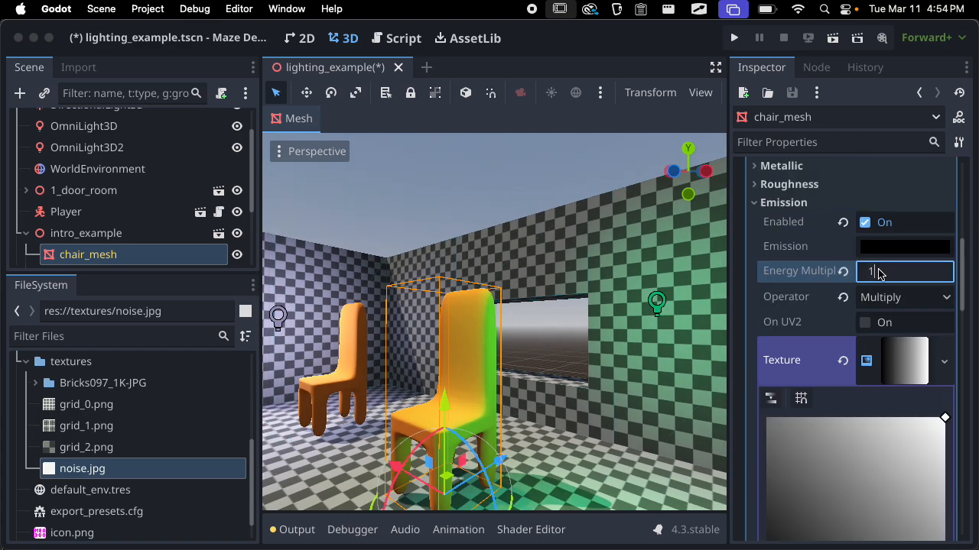
left_click(891, 246)
left_click_drag(955, 206, 959, 151)
- Examine the chair's emission gradient up close, from a distance and from several angles
scroll(617, 366, "up", 8)
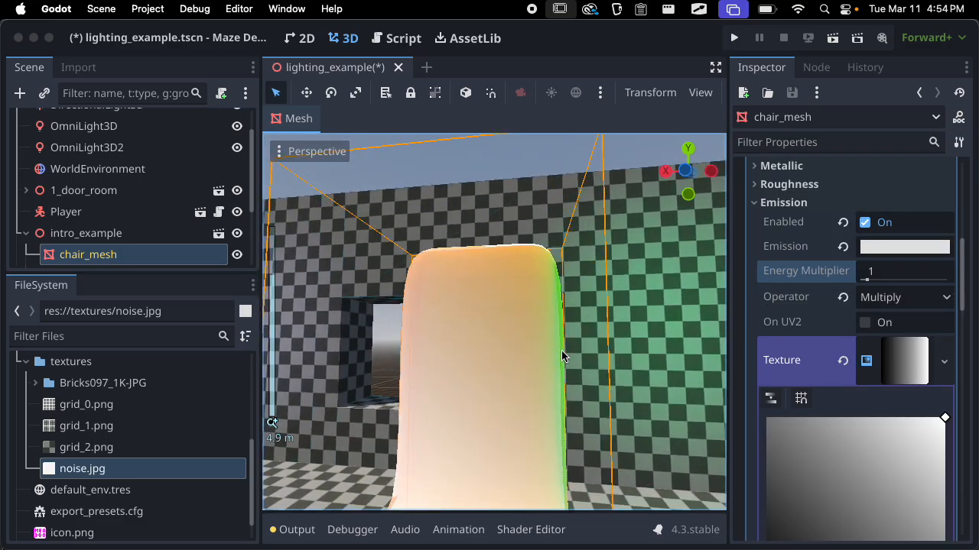
scroll(526, 412, "down", 10)
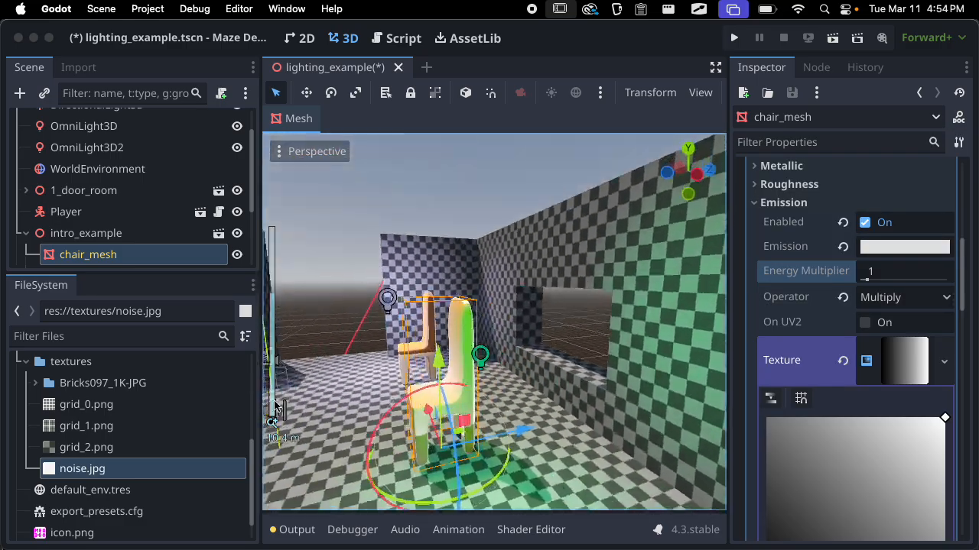
scroll(425, 356, "up", 10)
middle_click_drag(426, 357, 293, 384)
scroll(511, 274, "down", 12)
scroll(531, 390, "up", 15)
scroll(485, 380, "down", 10)
middle_click_drag(485, 380, 488, 332)
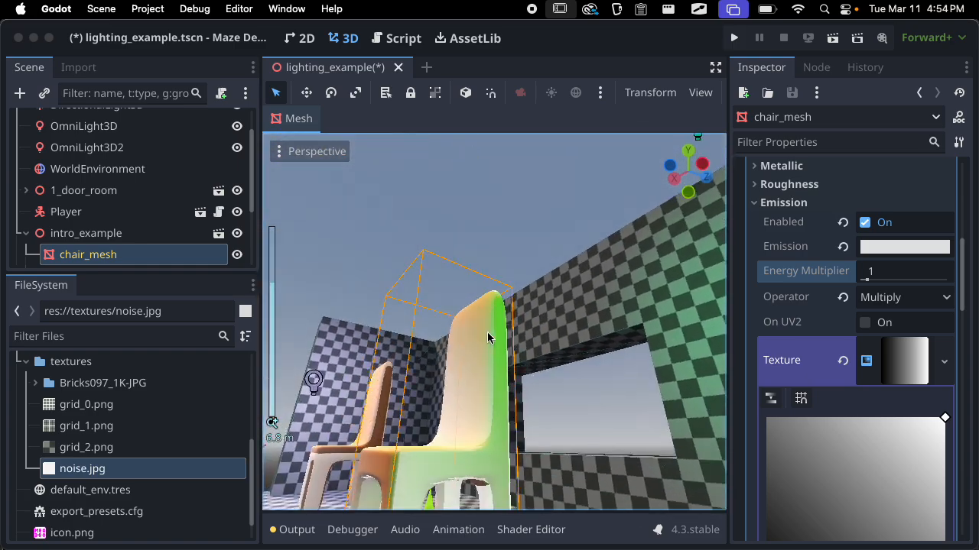
- Turn off emission in the chair's material and collapse the Emission settings
left_click(865, 222)
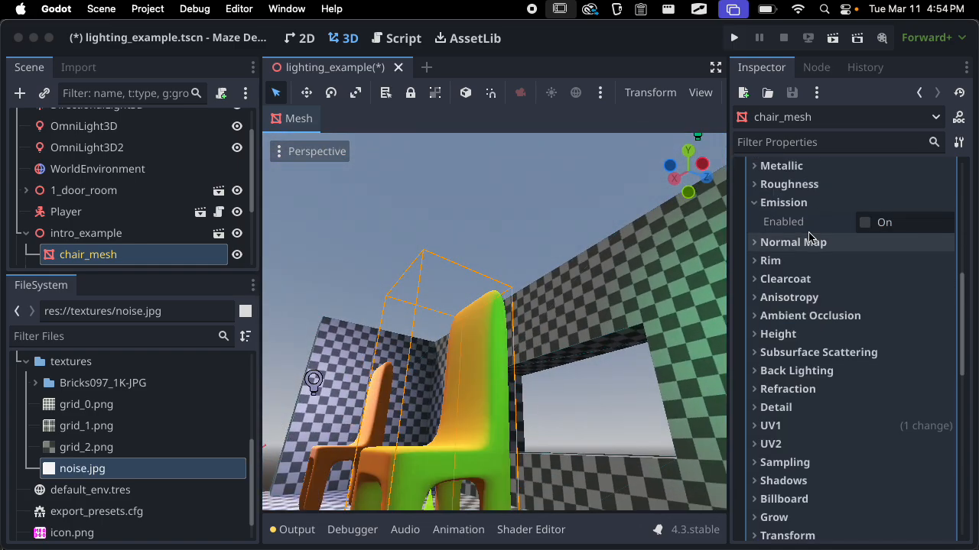
left_click(802, 203)
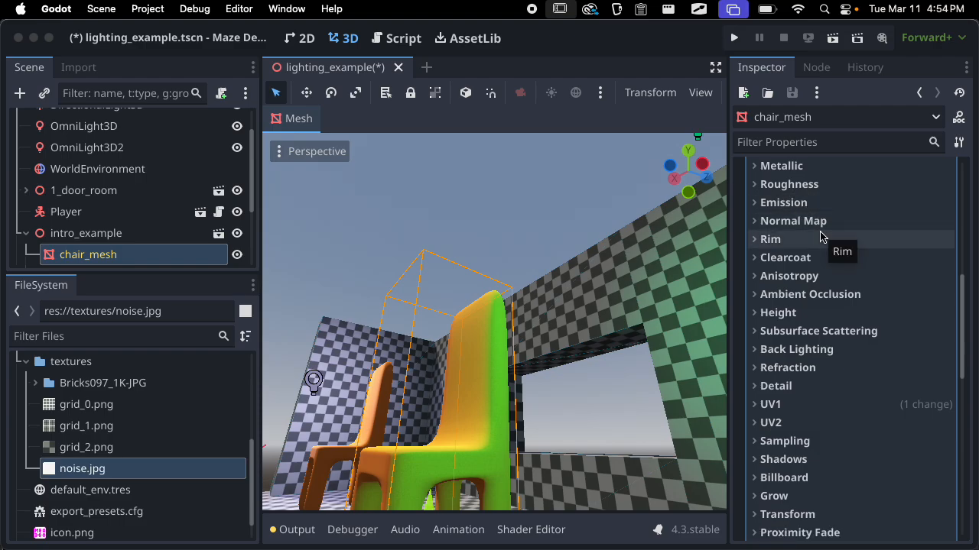
scroll(418, 295, "down", 4)
- Examine the chair's textured surface without emission, up close and from a distance, and save the lighting_example scene
middle_click_drag(417, 295, 525, 397)
scroll(525, 398, "up", 18)
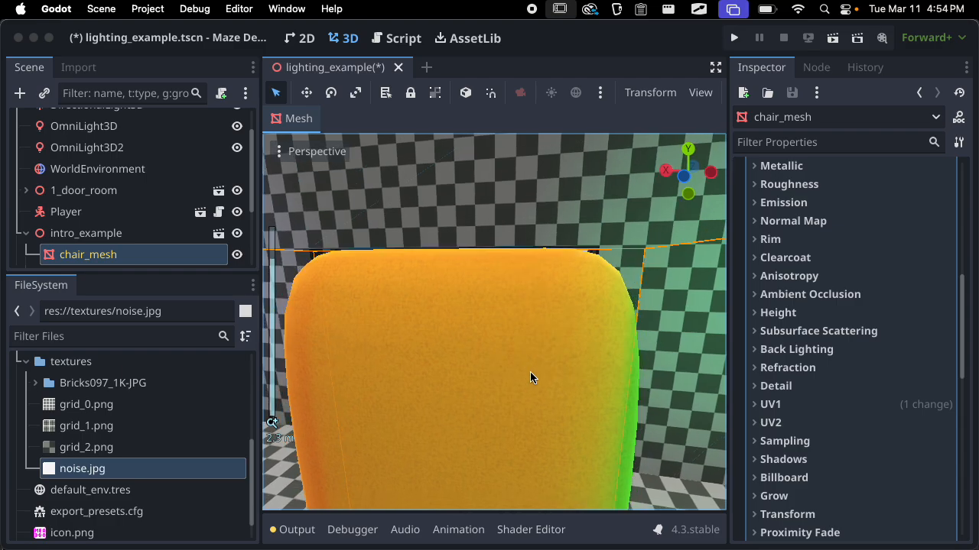
scroll(523, 377, "down", 18)
scroll(521, 377, "up", 18)
middle_click_drag(520, 379, 594, 340)
scroll(492, 404, "down", 5)
scroll(503, 404, "down", 9)
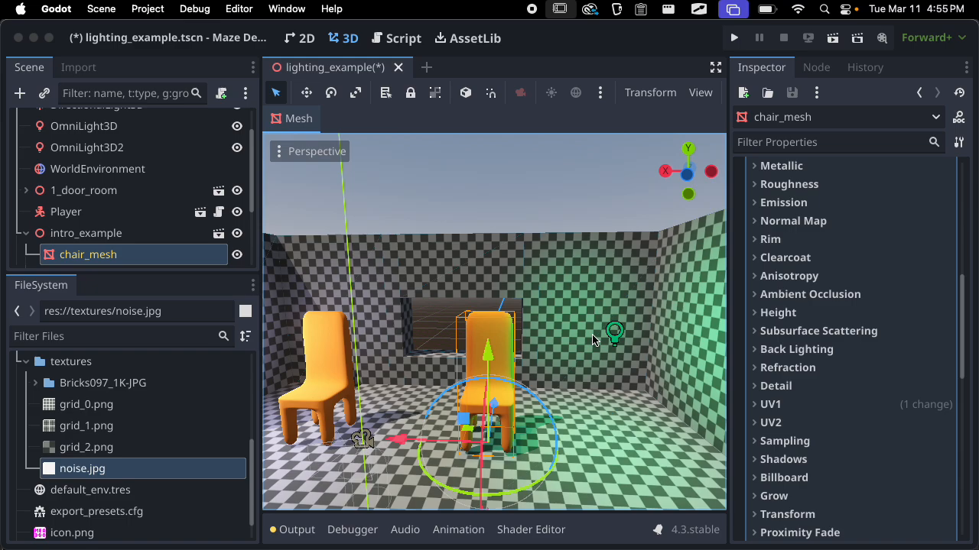
key("super+s")
- Switch to Chrome and review the Project 2: Garden/Fishtank description on the course schedule page
key("super+Tab")
key("super+Tab")
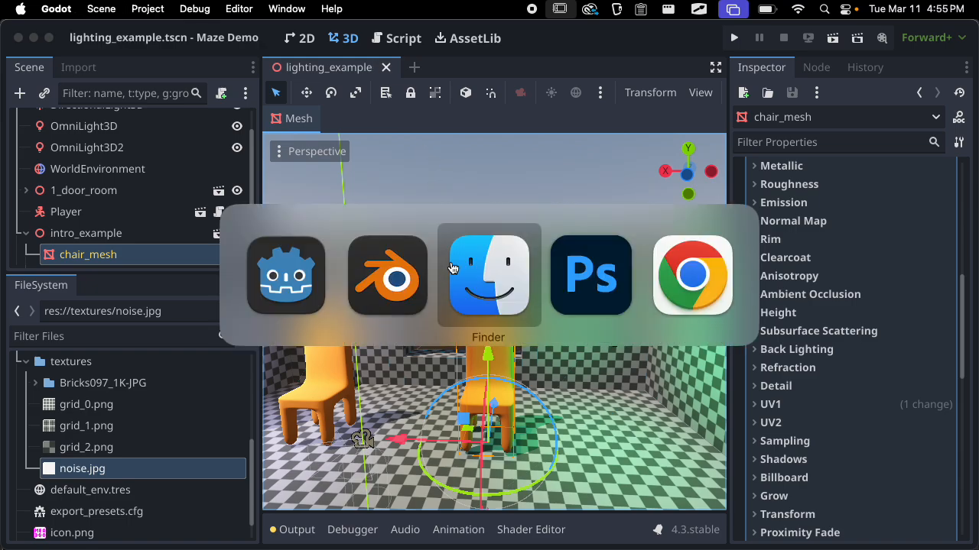
left_click(690, 272)
left_click(256, 36)
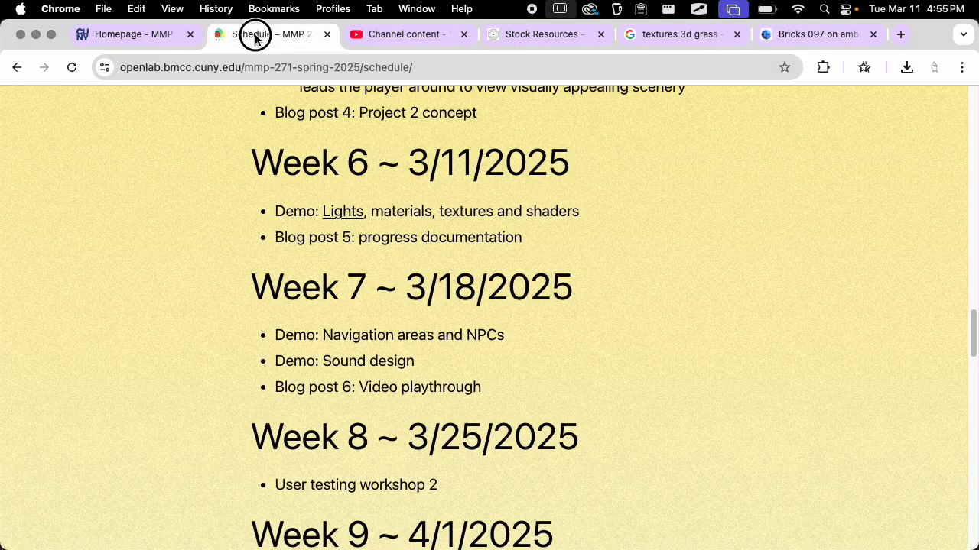
scroll(382, 205, "up", 4)
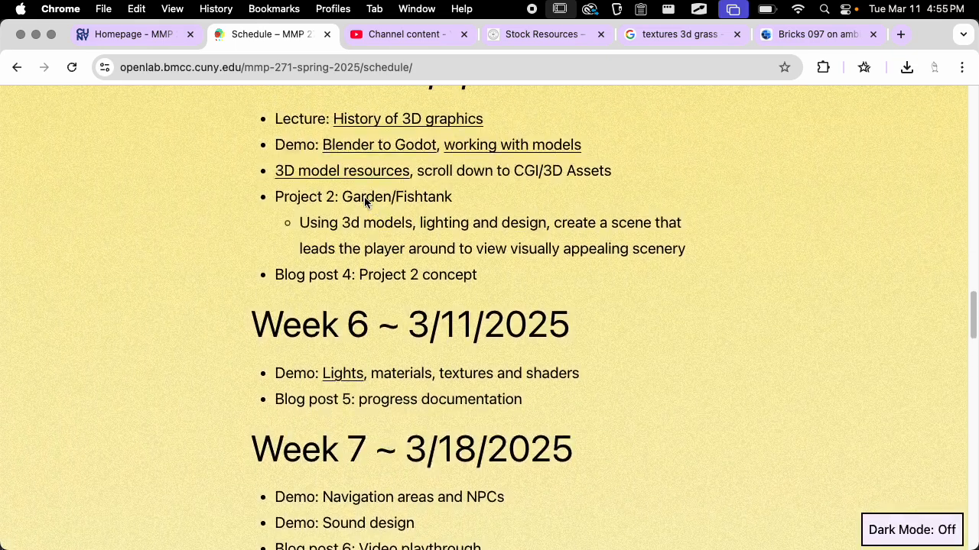
left_click_drag(362, 198, 468, 193)
scroll(569, 224, "down", 1)
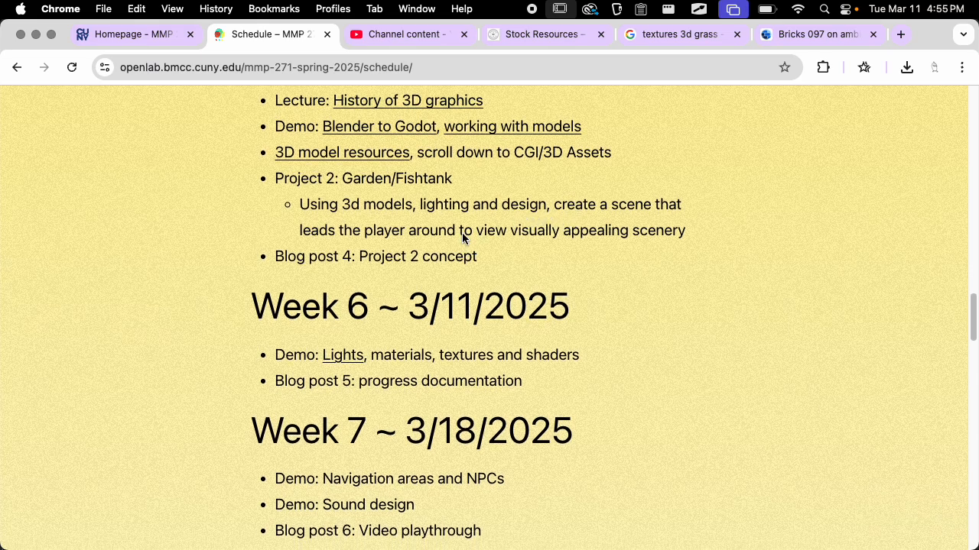
- Switch to Blender with the chair_mesh model
key("super+Tab")
key("super+Tab")
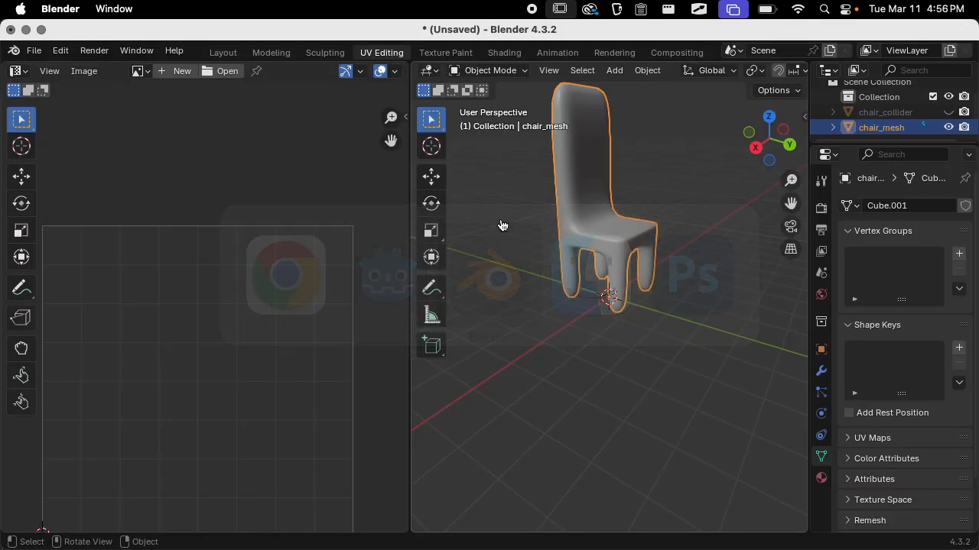